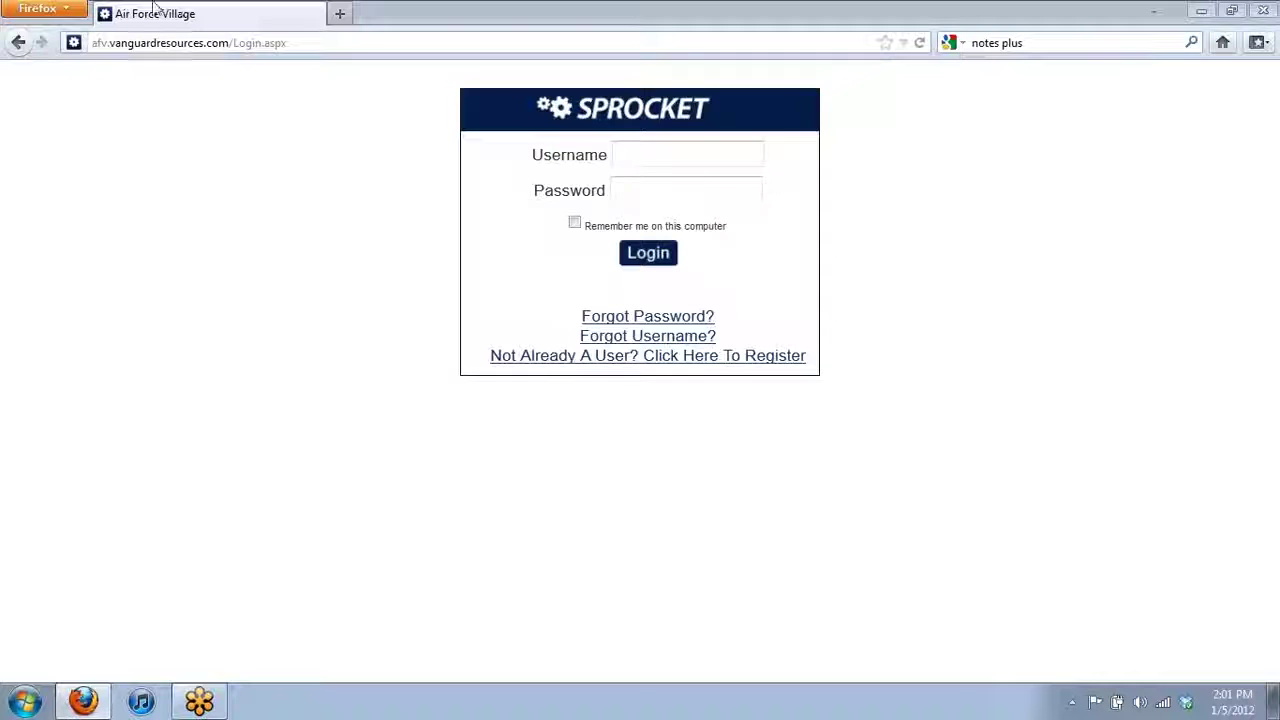
- Sign in with the account username and password, dismiss the save-password prompt, and open Manage Overview
left_click(686, 154)
left_click(686, 154)
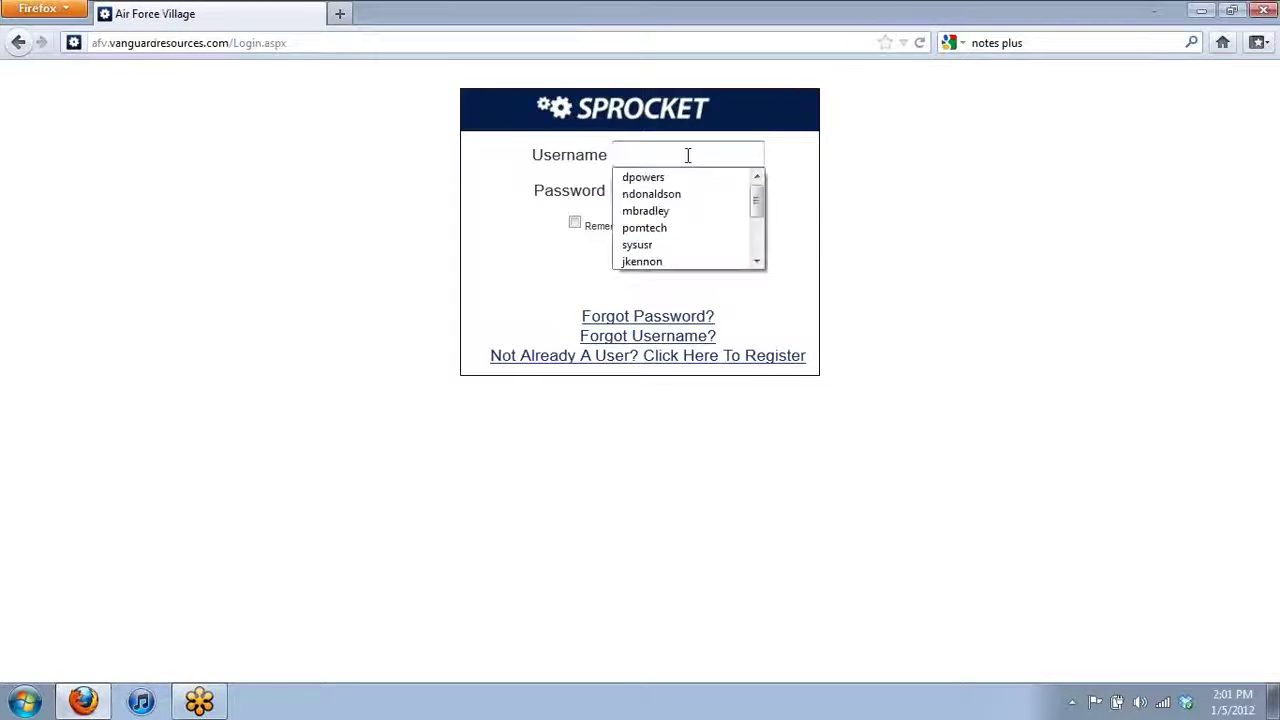
key("Tab")
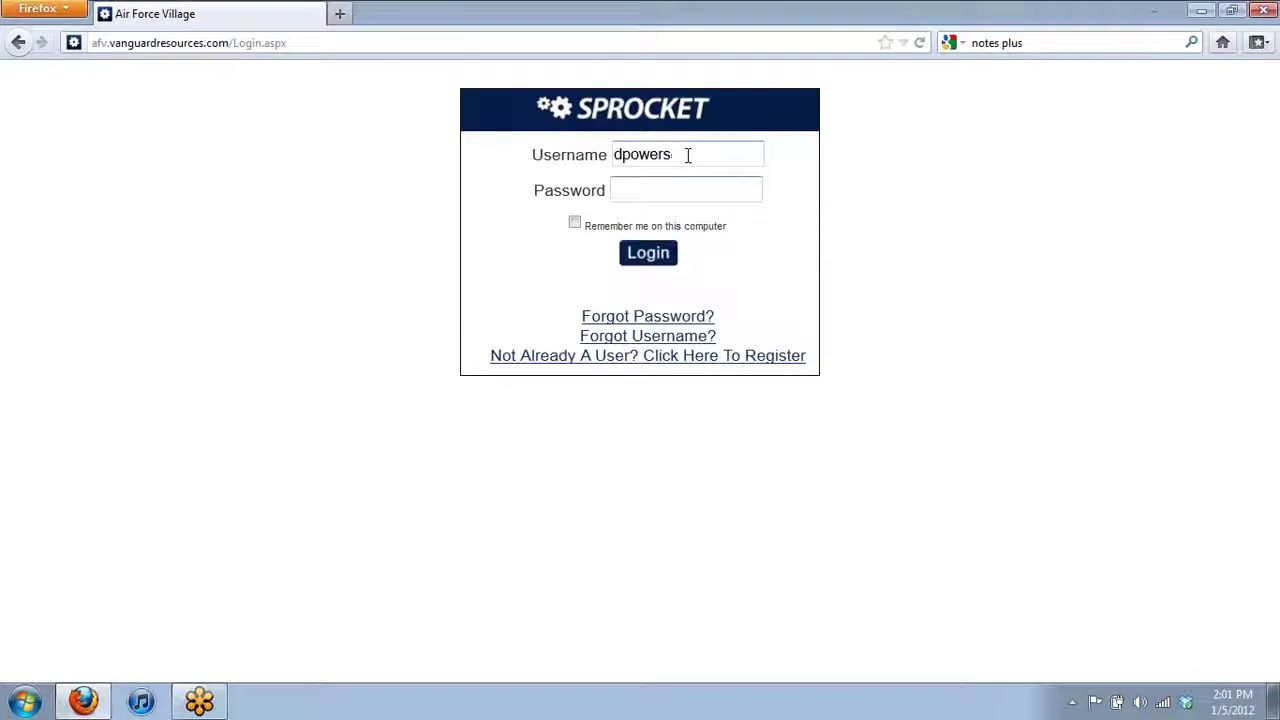
type("******")
left_click(661, 256)
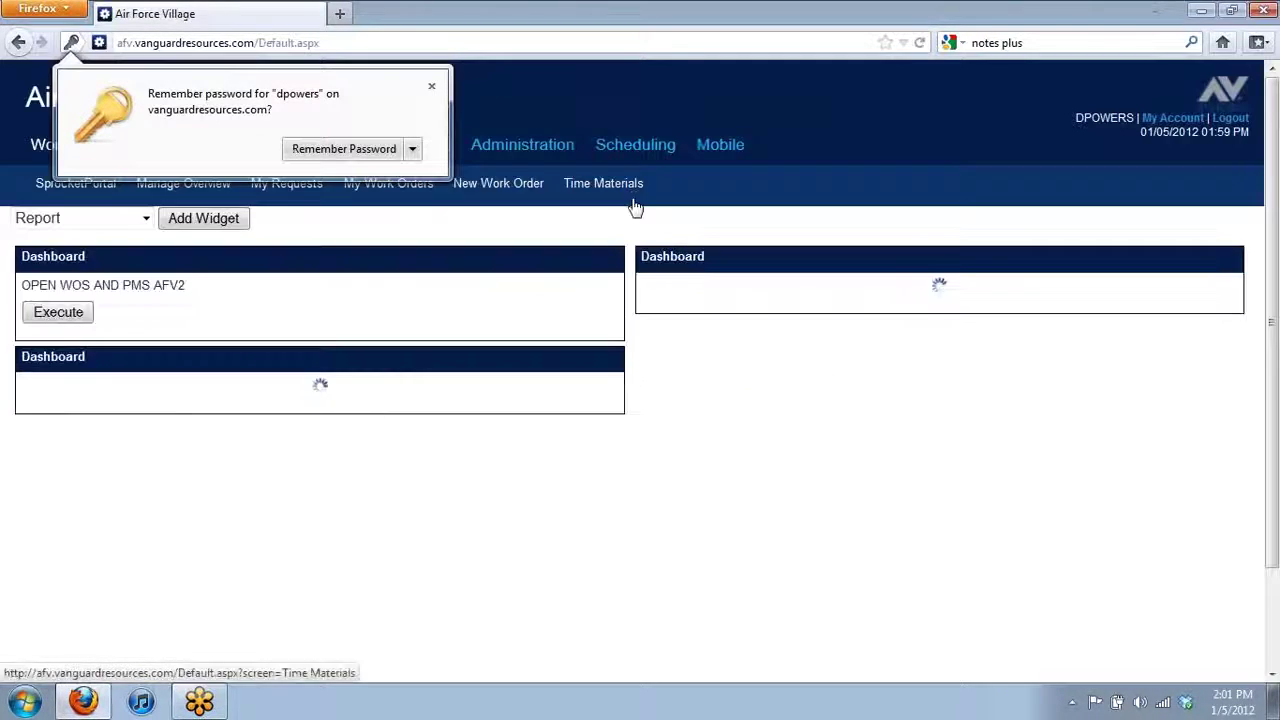
left_click(431, 86)
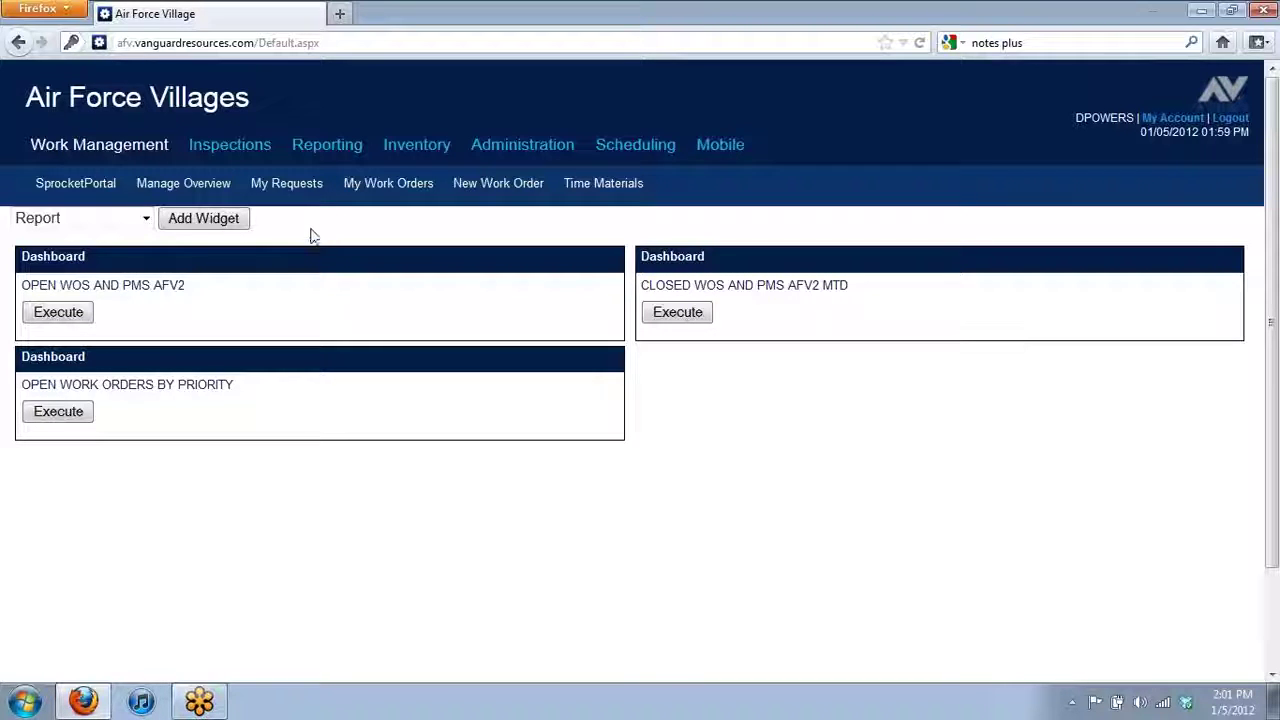
left_click(181, 191)
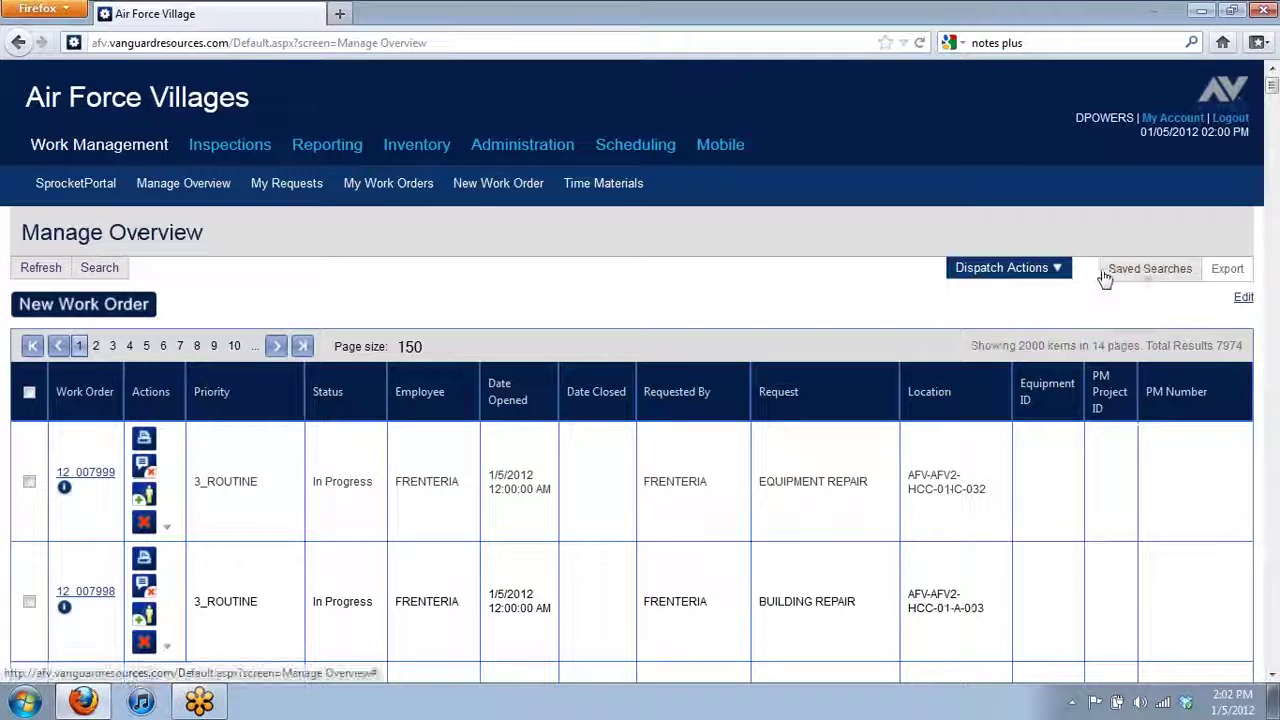
- Show the Saved Searches dialog listing the eight saved work-order searches
left_click(1157, 278)
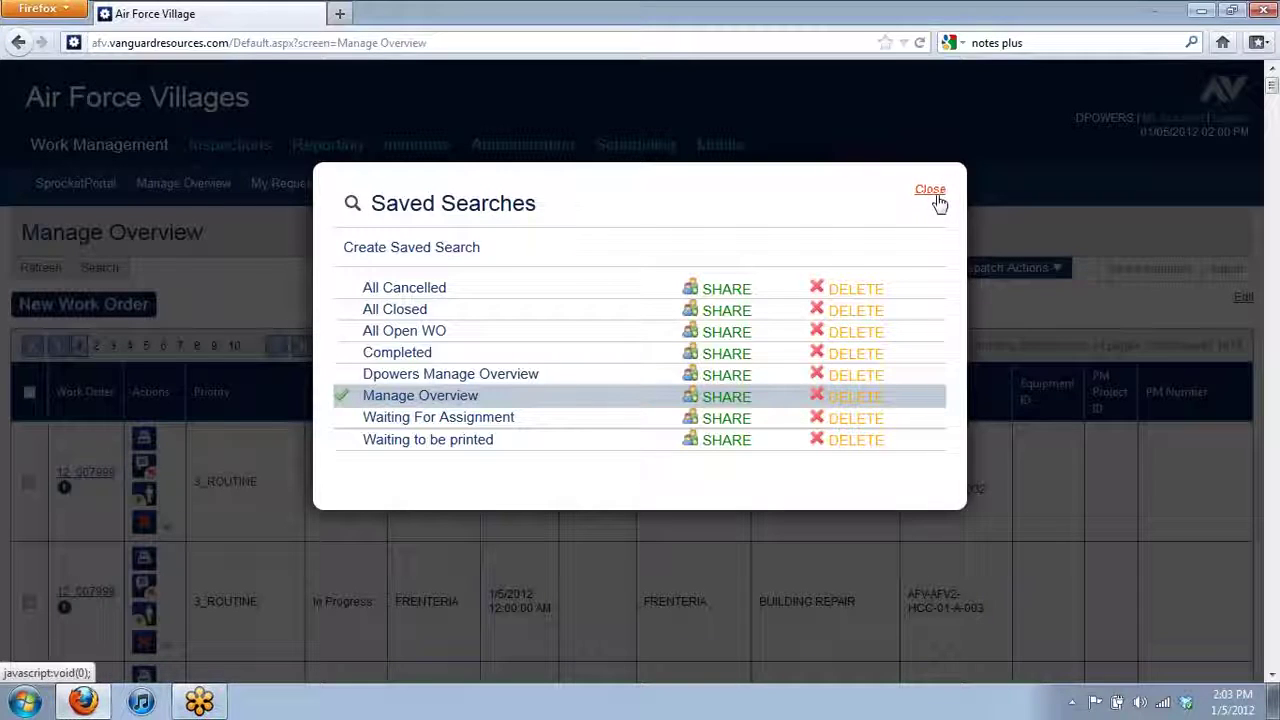
- Apply the Manage Overview saved search, reloading 7974 work orders across 14 pages
left_click(399, 396)
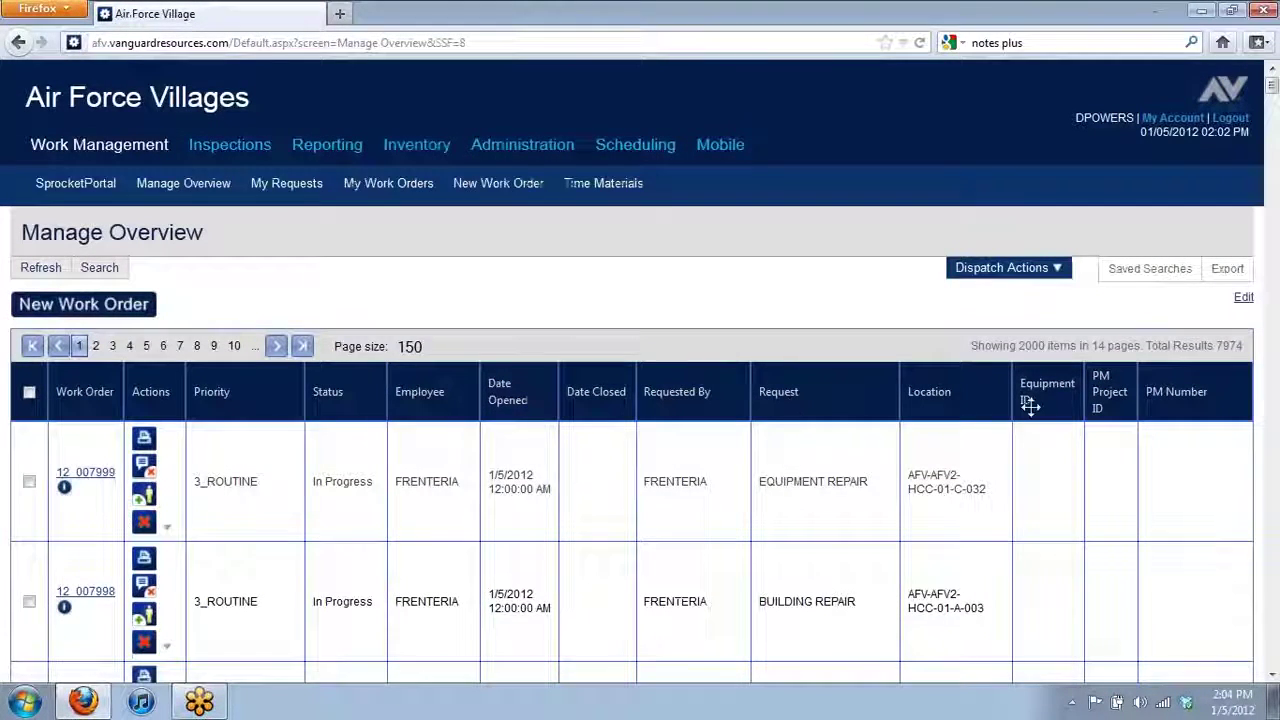
scroll(176, 520, "down", 4)
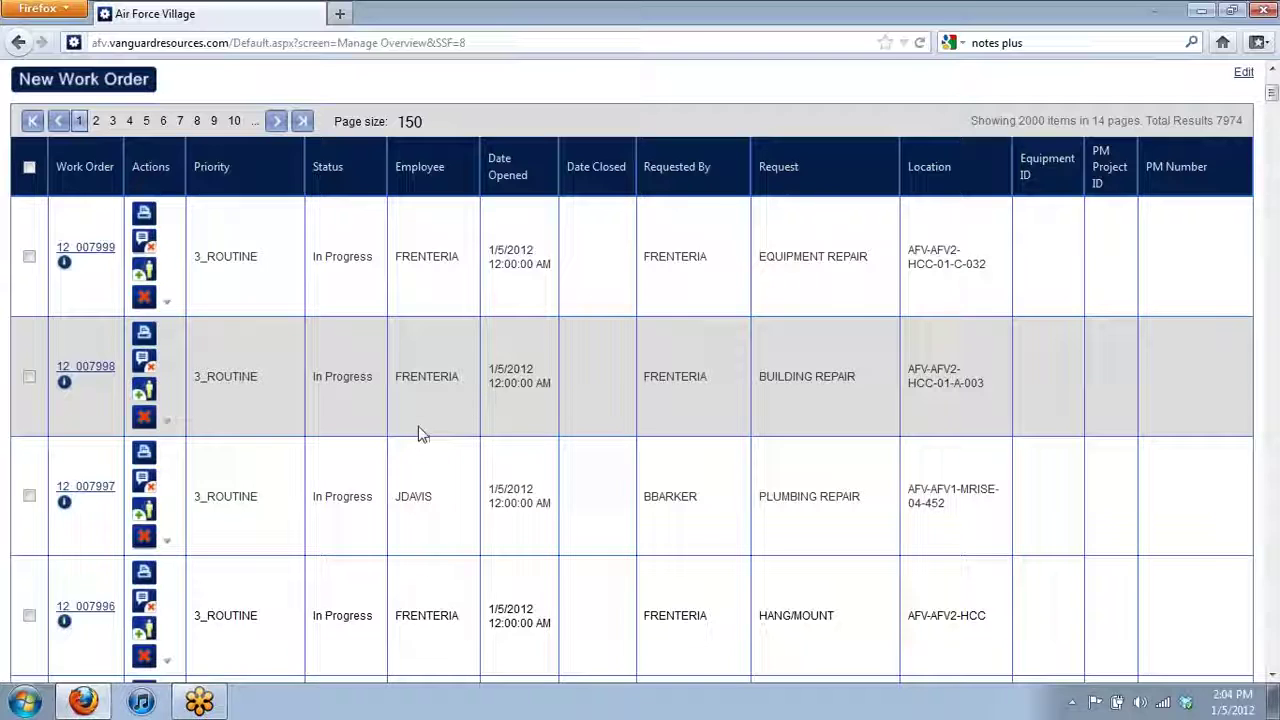
scroll(420, 433, "up", 2)
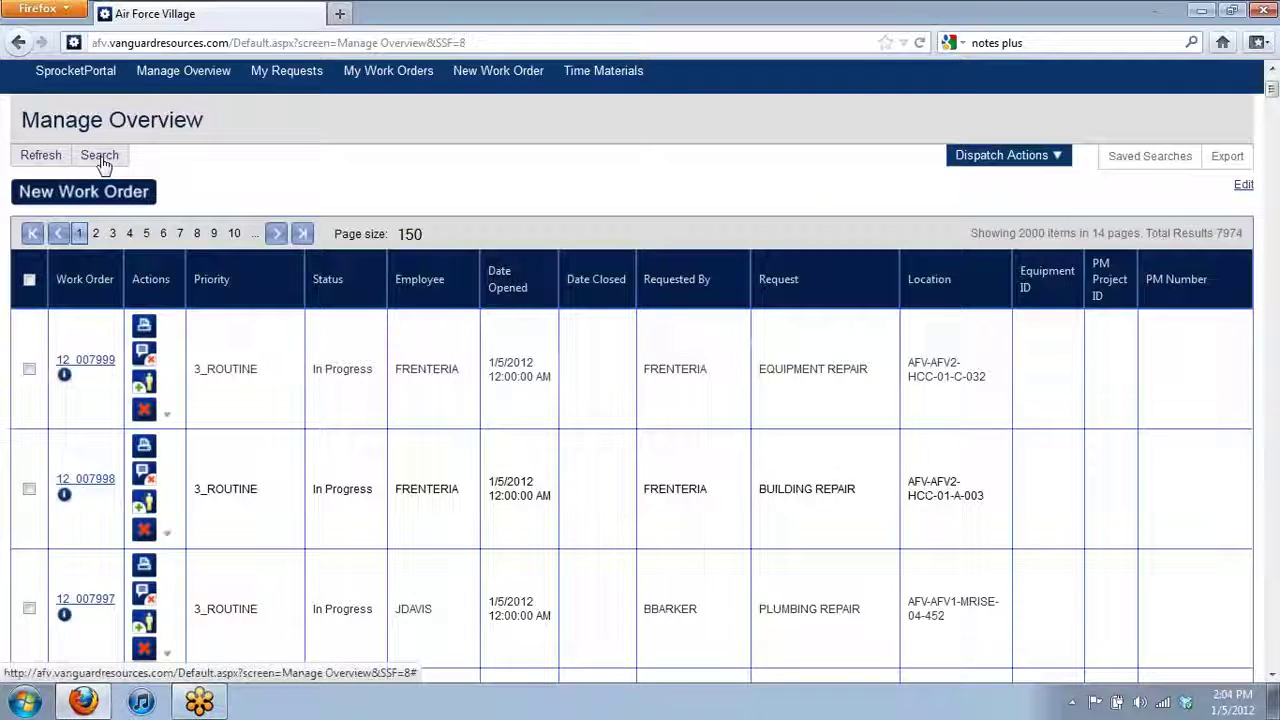
- In Search Criteria, set Requested By to the signed-in user's username from the autocomplete suggestions
left_click(100, 156)
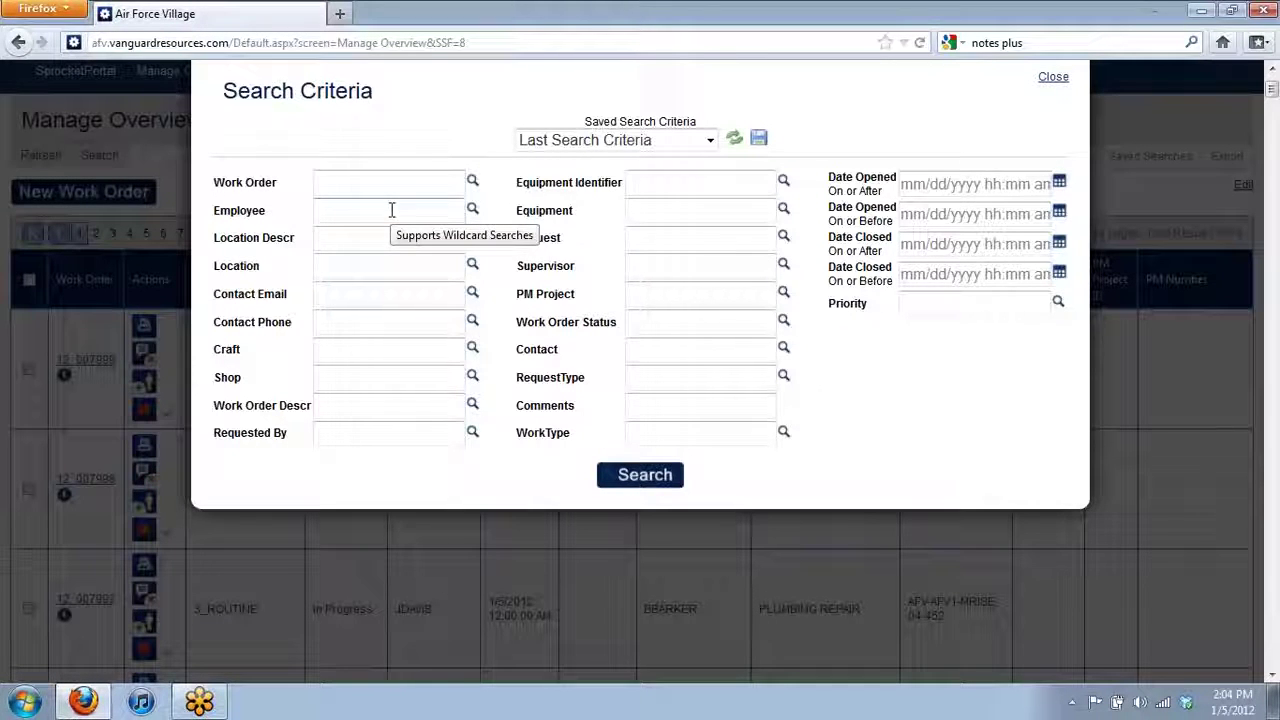
scroll(411, 220, "up", 2)
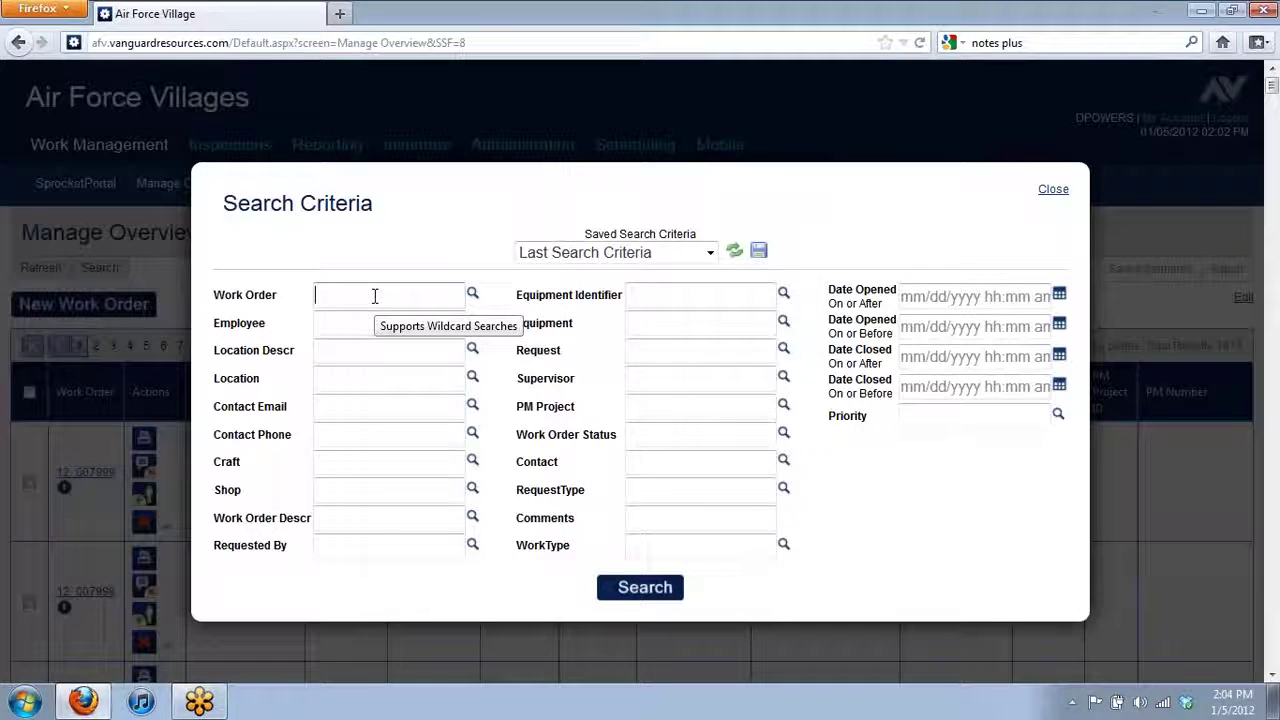
left_click(381, 323)
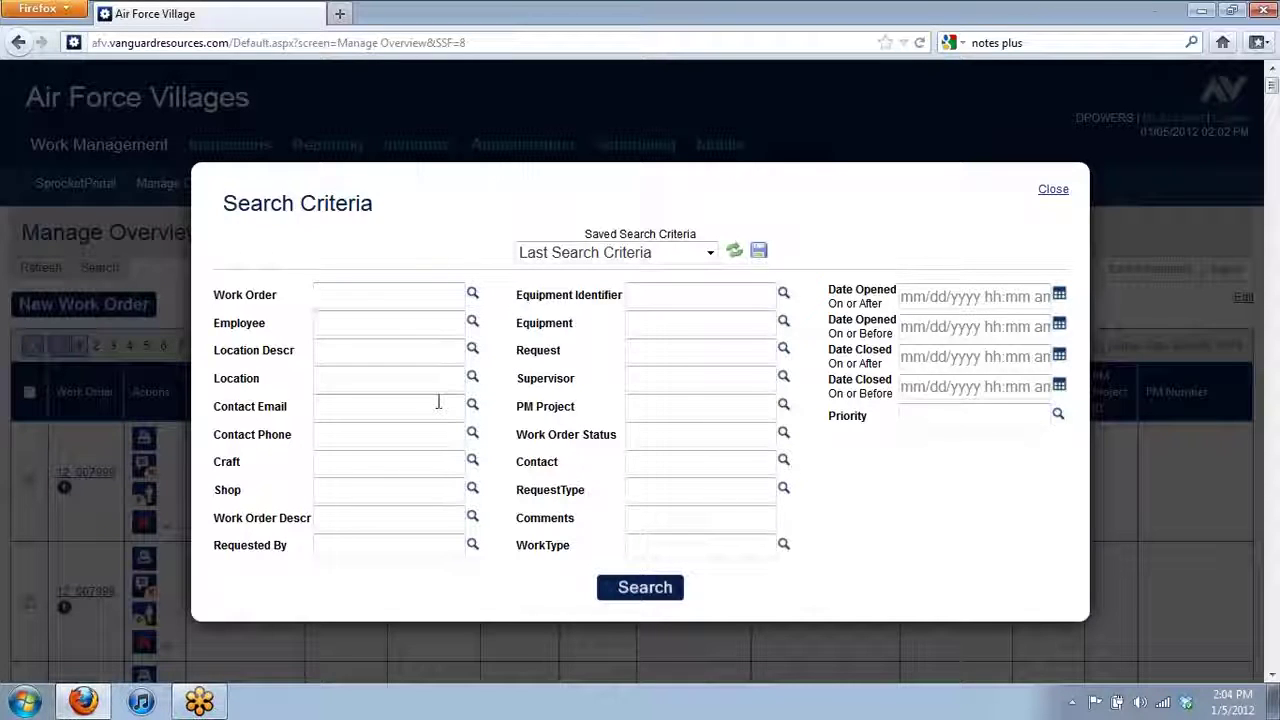
left_click(392, 546)
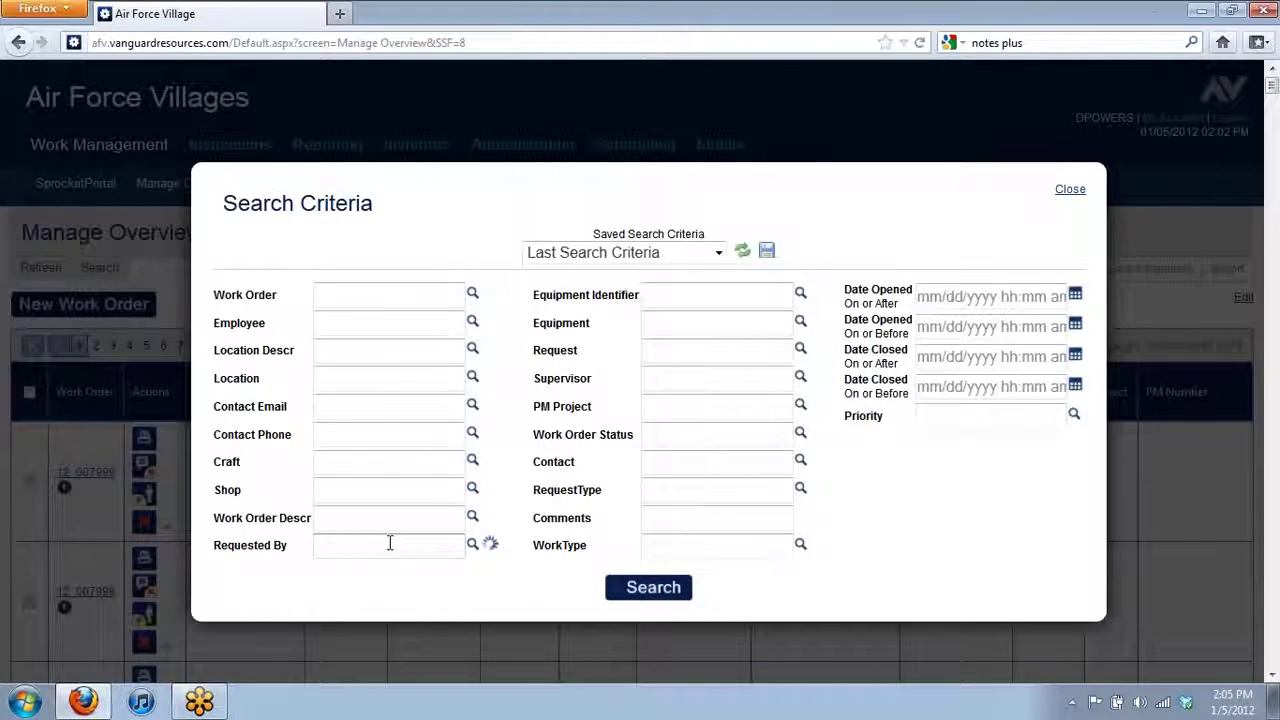
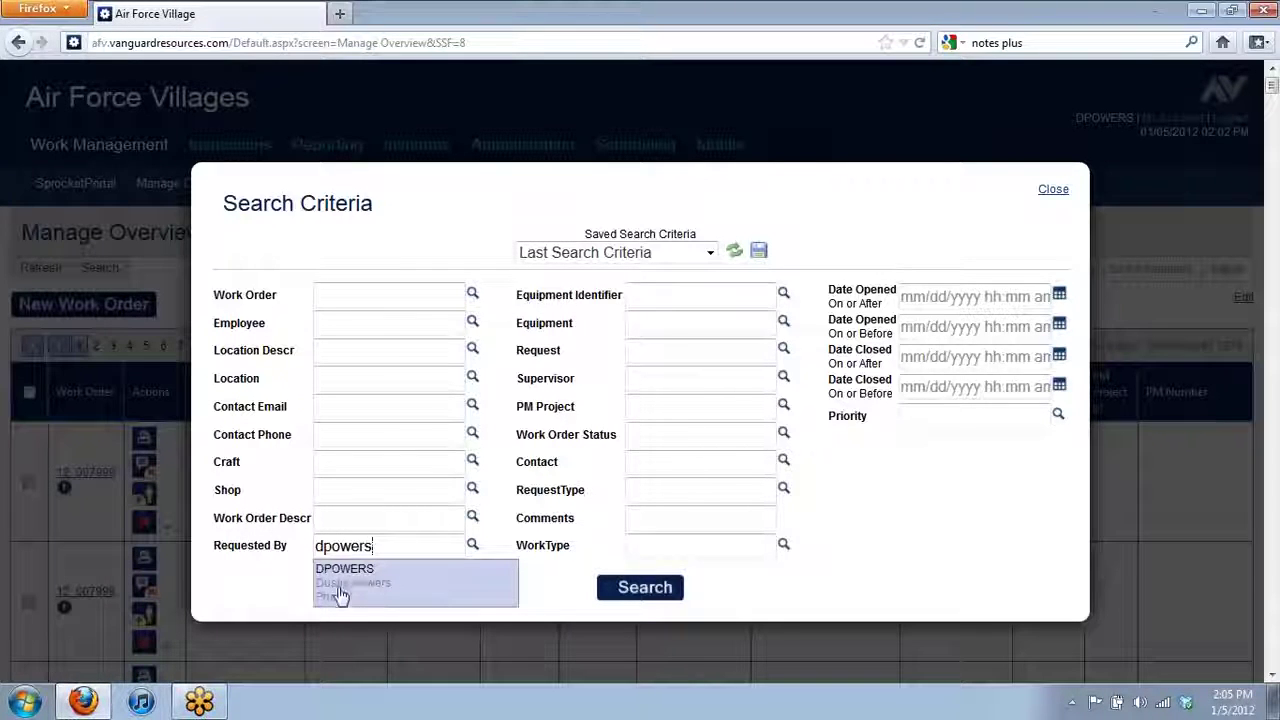
left_click(378, 594)
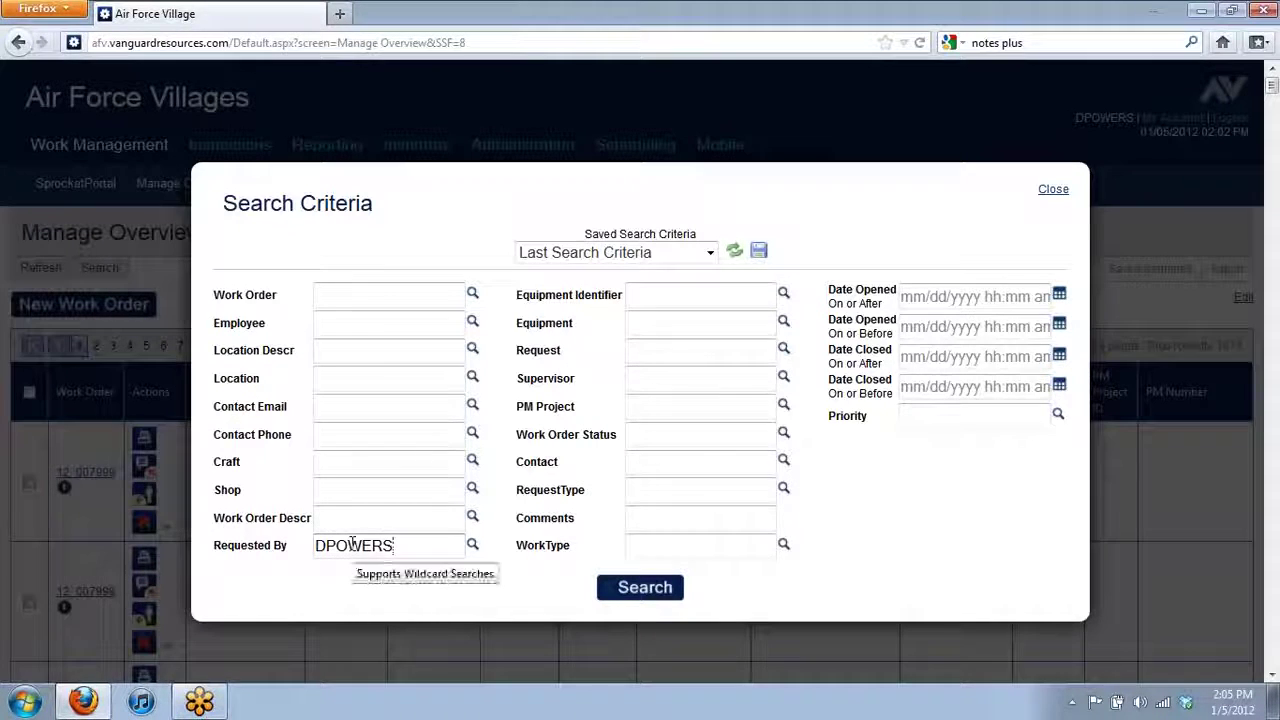
- Search with Date Opened on or after 12/29/2011, which returns no records
left_click(1061, 297)
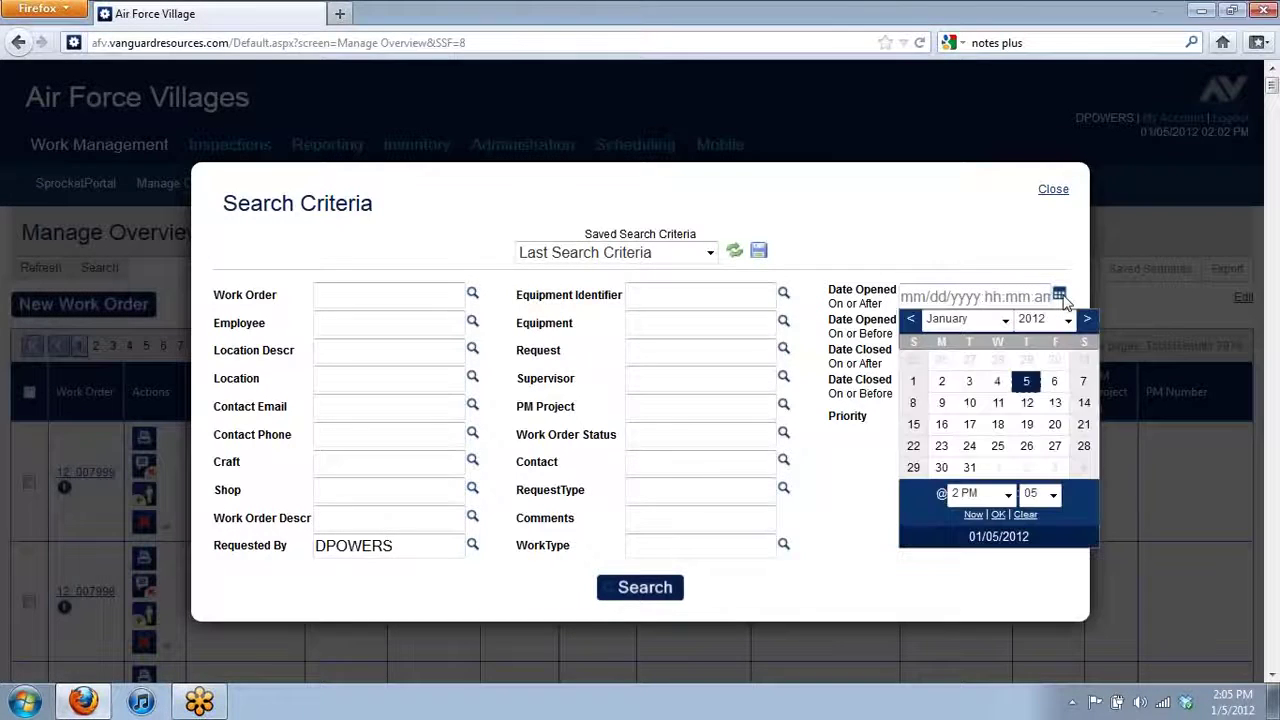
left_click(910, 318)
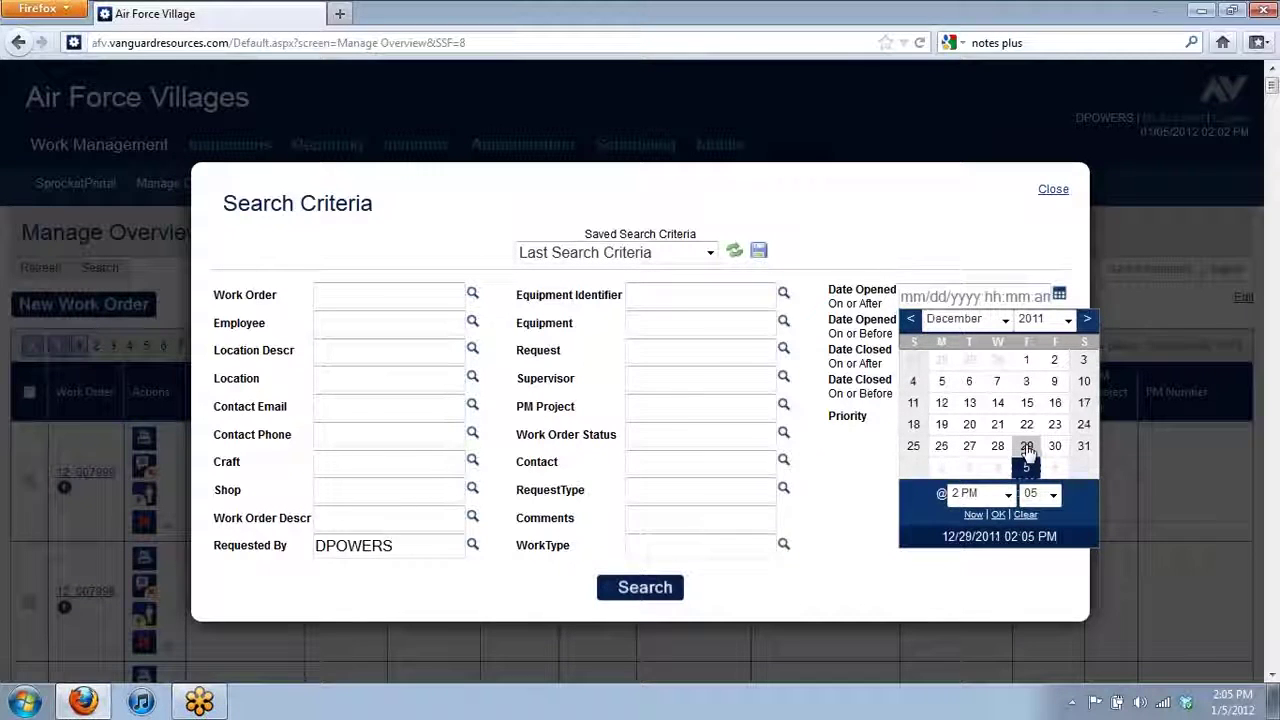
left_click(1024, 450)
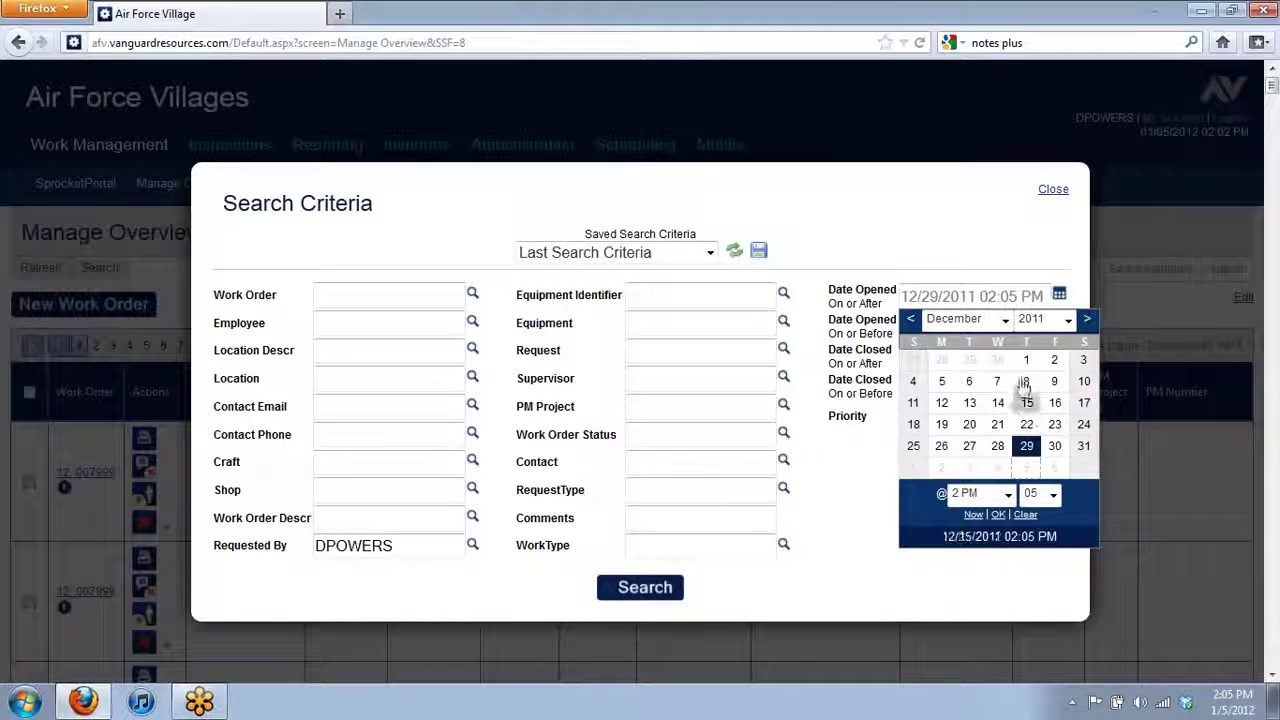
left_click(997, 514)
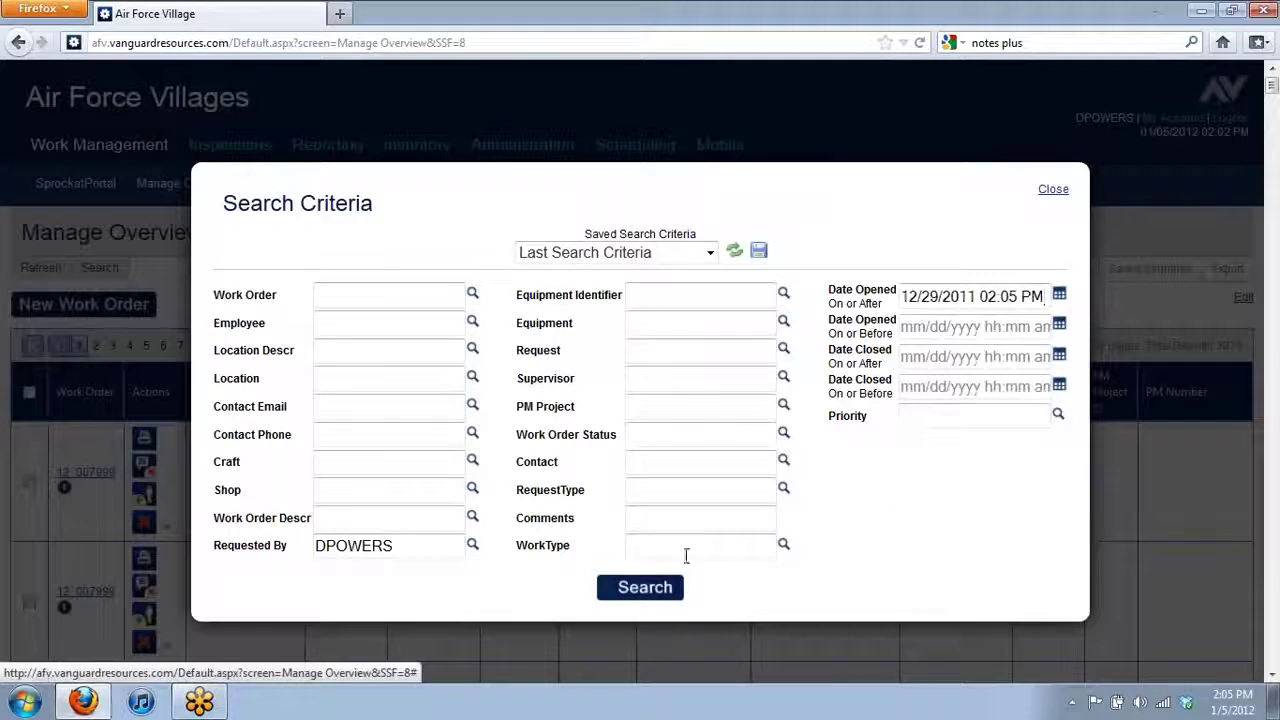
left_click(638, 592)
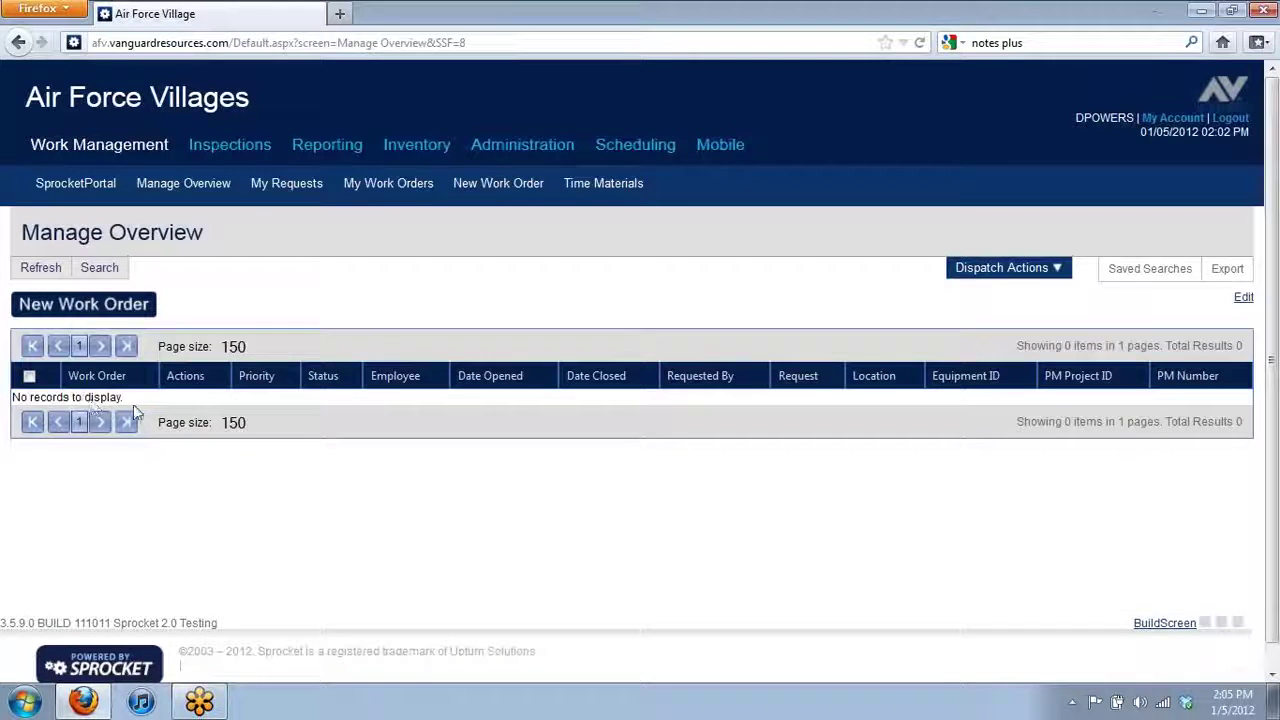
- Clear the Date Opened filter and rerun the search, listing 28 work orders
left_click(110, 270)
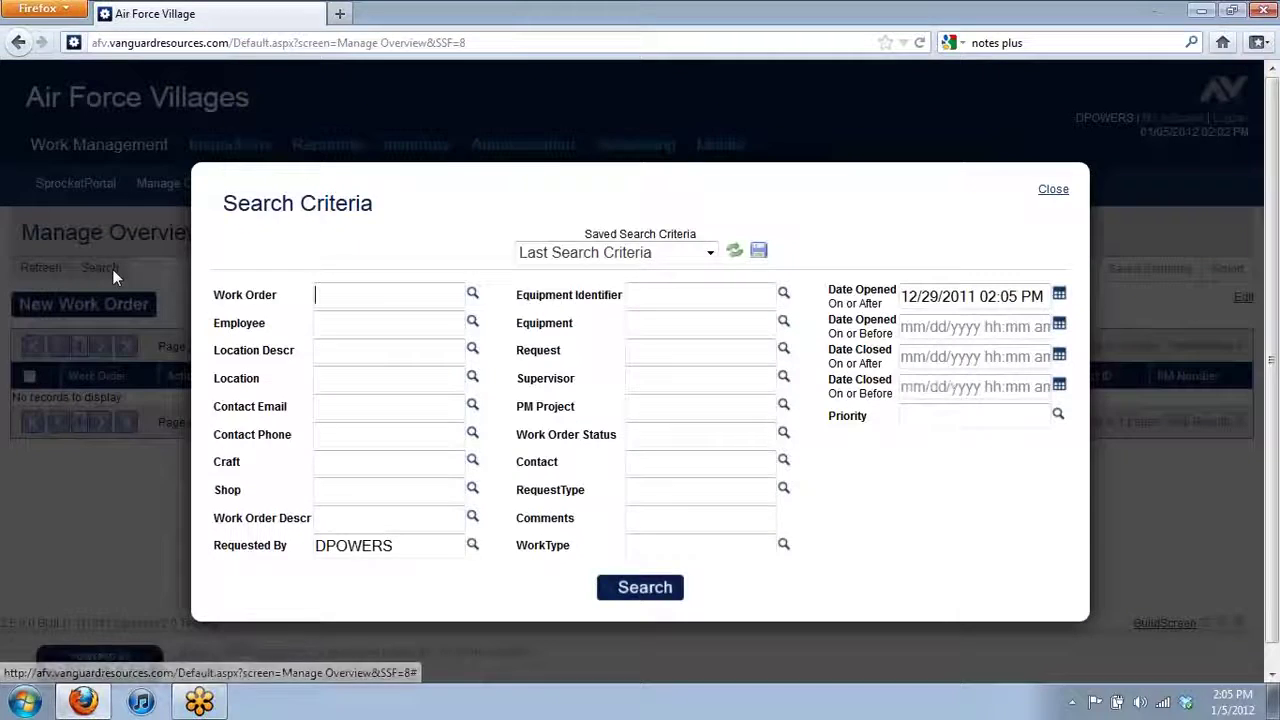
left_click_drag(902, 298, 1048, 298)
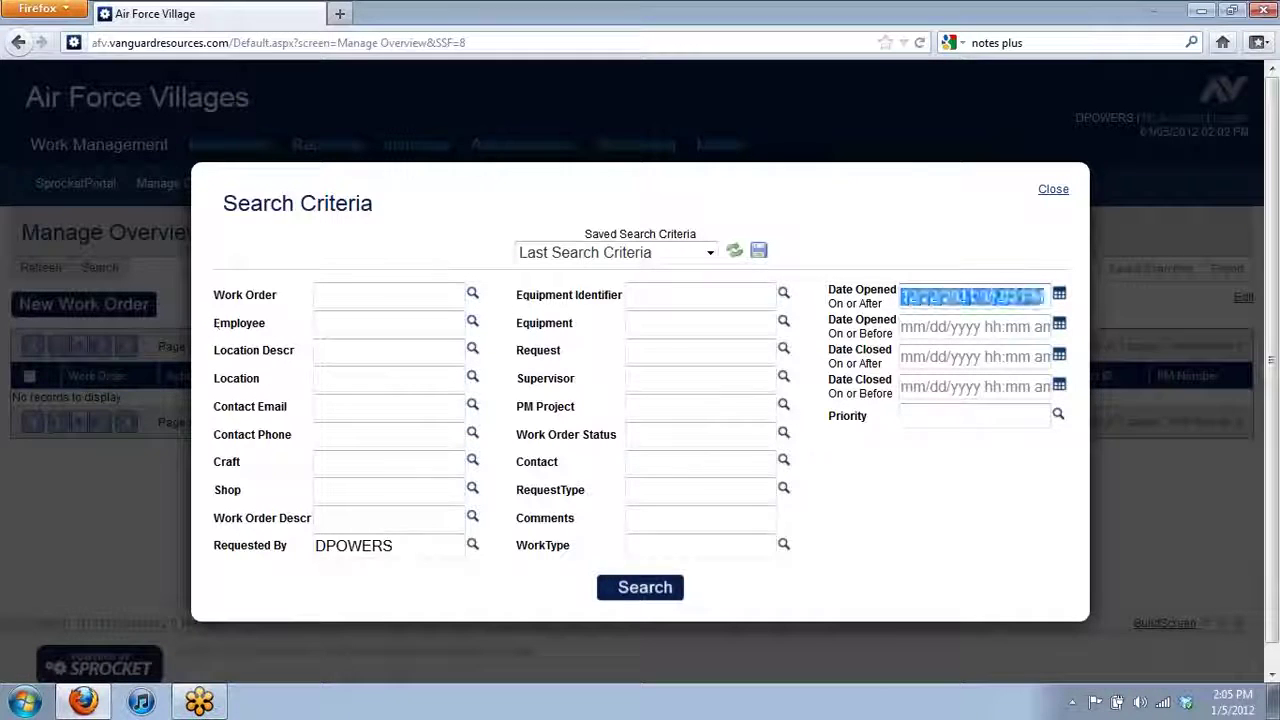
key("BackSpace")
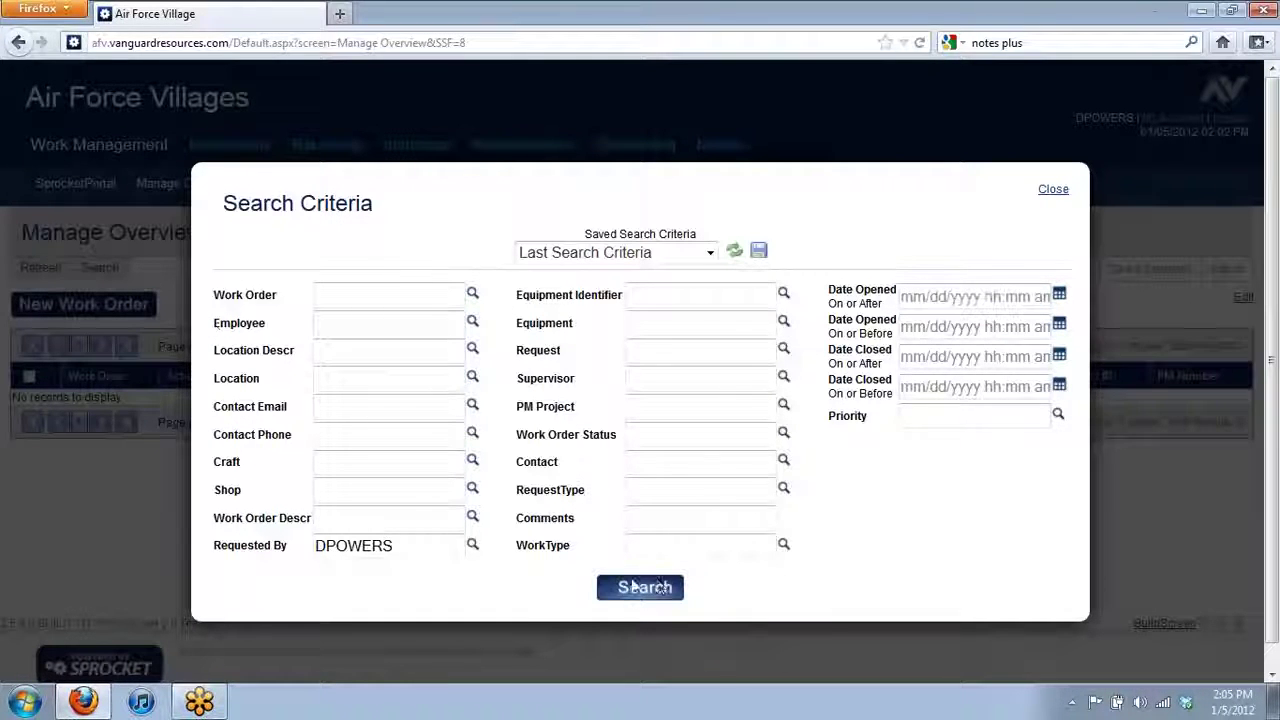
left_click(640, 590)
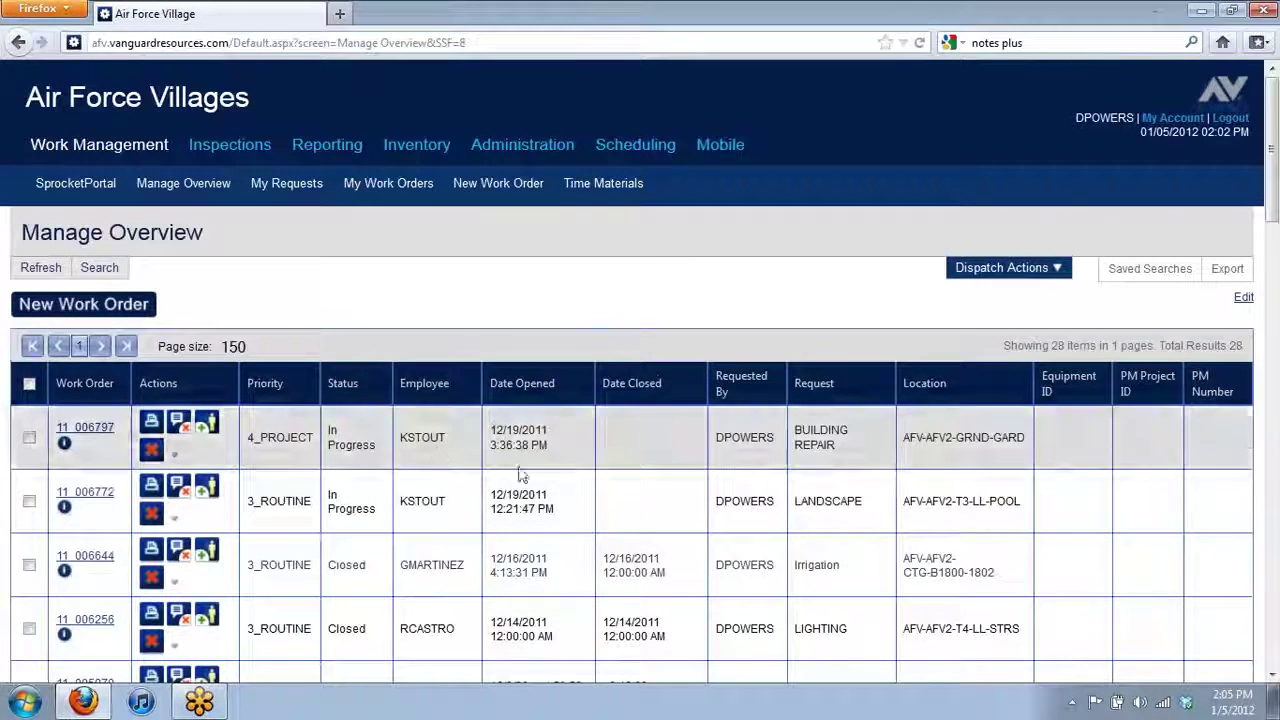
- Move the Location column to sit right after Work Order in the 28-result grid
scroll(600, 516, "down", 2)
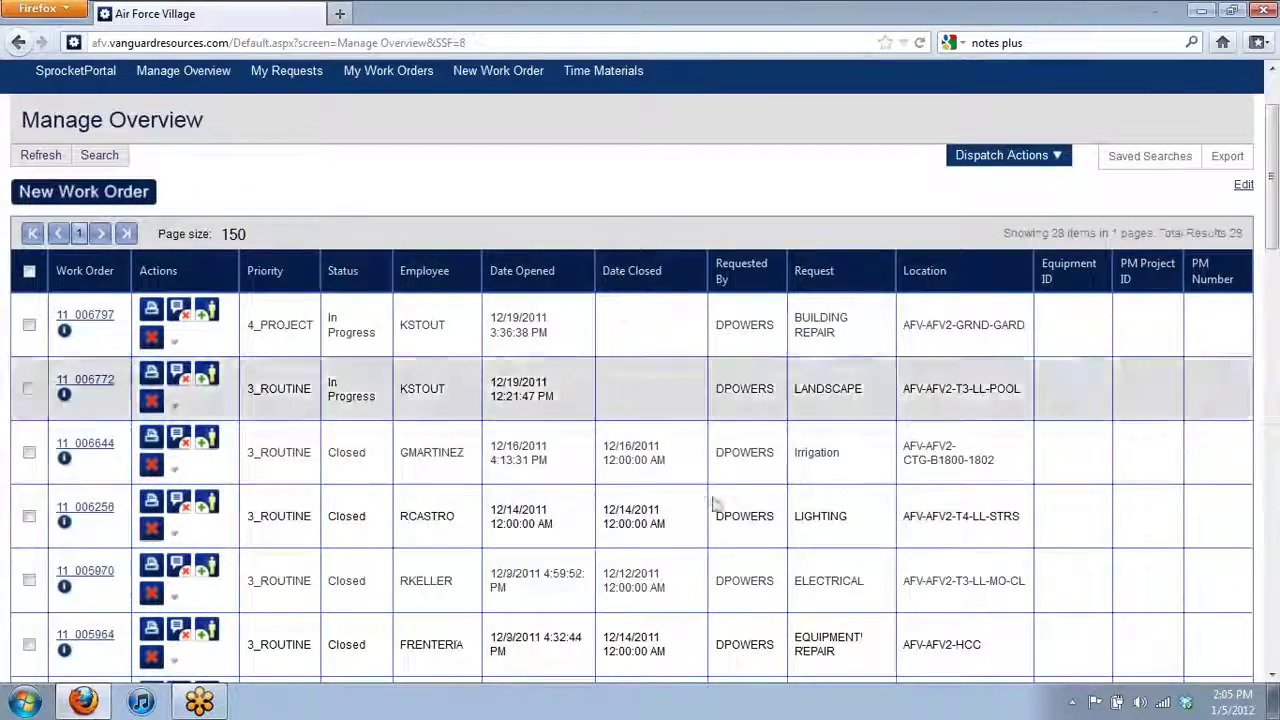
scroll(540, 450, "down", 2)
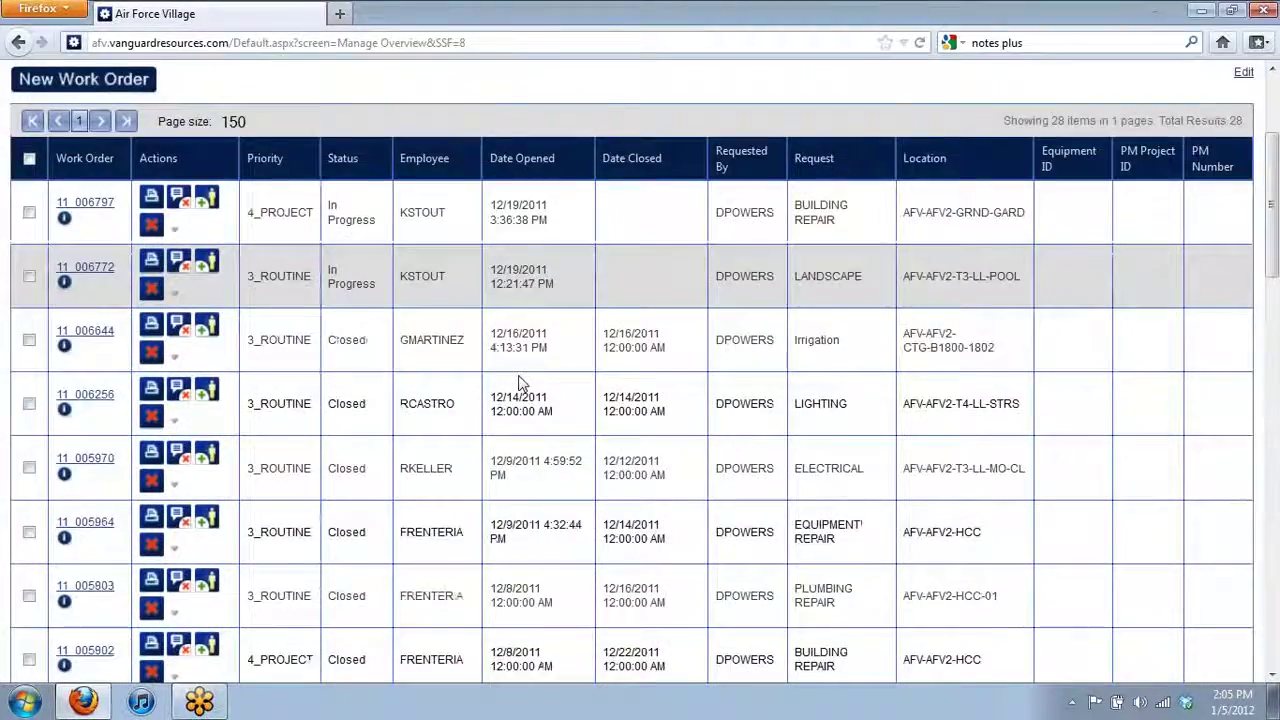
scroll(519, 383, "down", 15)
scroll(525, 364, "up", 20)
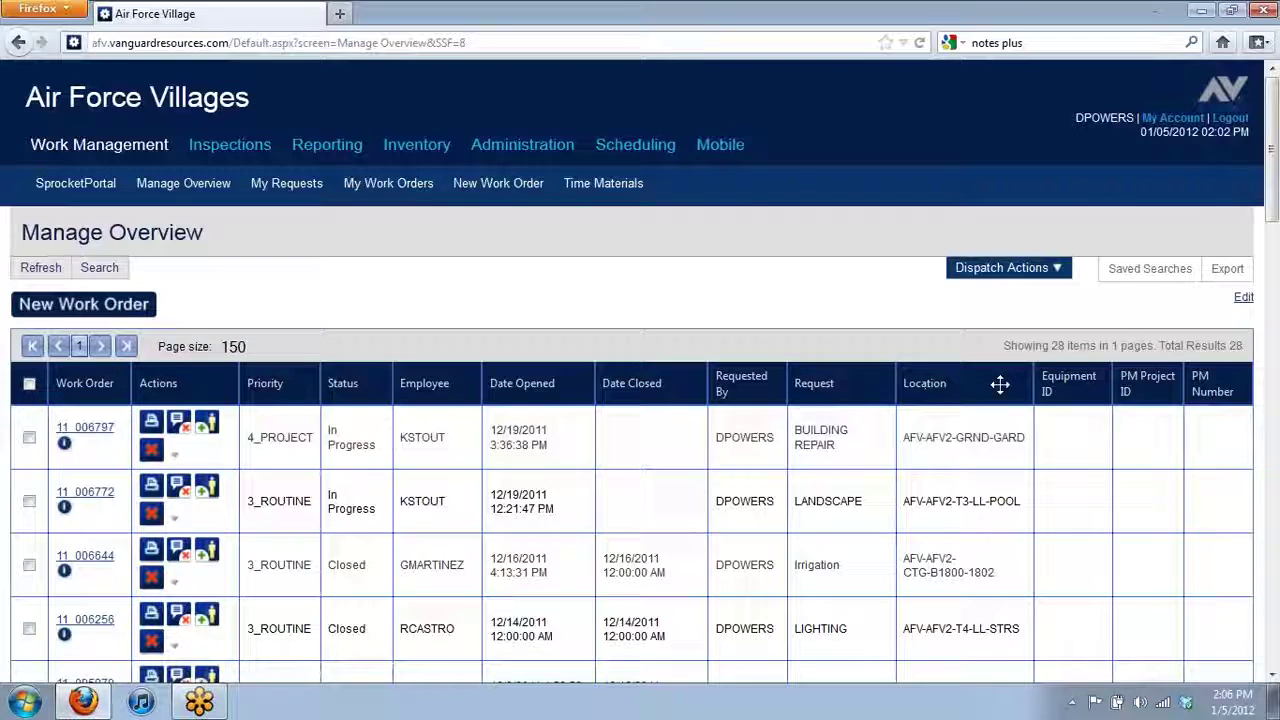
left_click_drag(1000, 384, 136, 383)
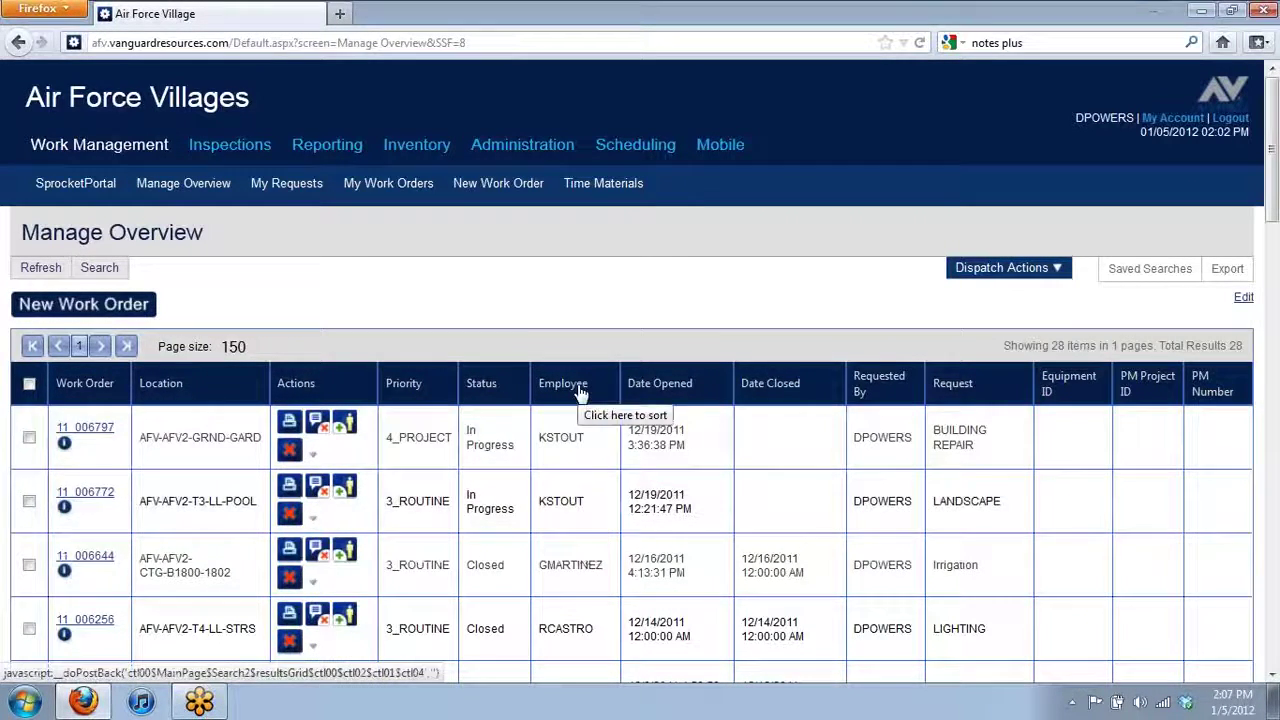
- Sort the 28 work orders by Employee descending, then reopen the Search Criteria dialog
left_click(578, 388)
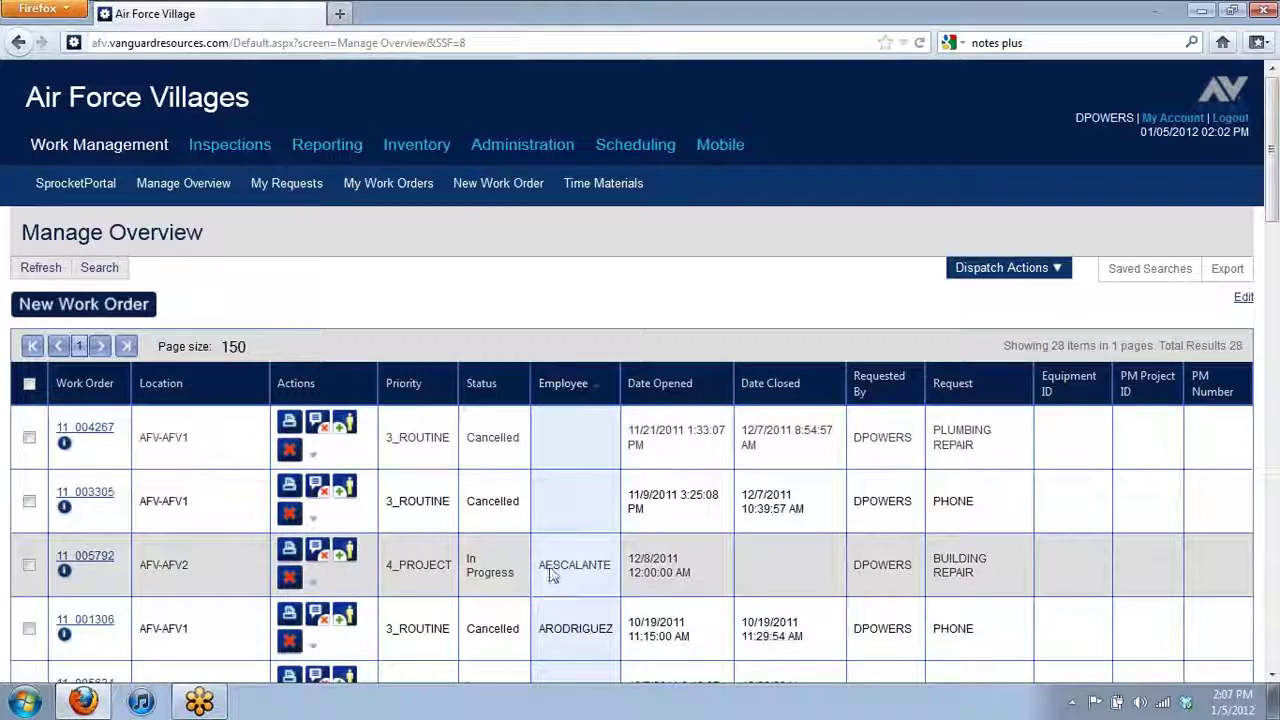
scroll(560, 570, "down", 2)
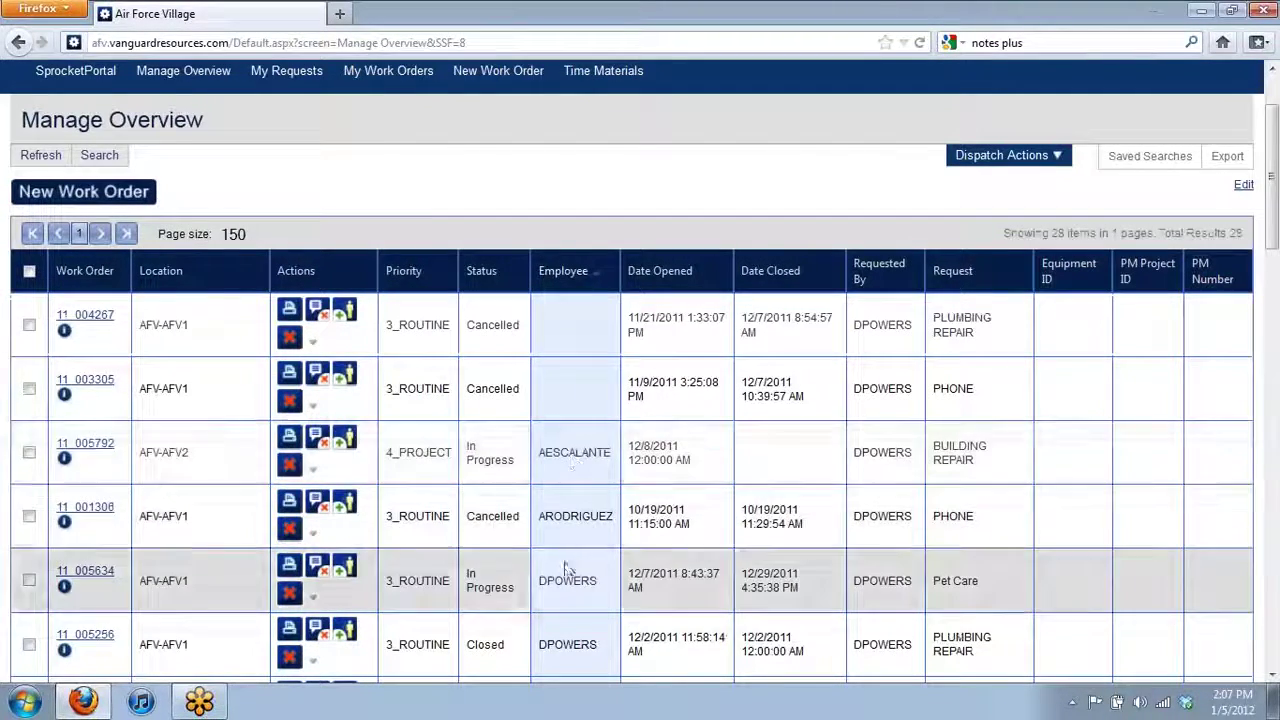
scroll(567, 575, "down", 4)
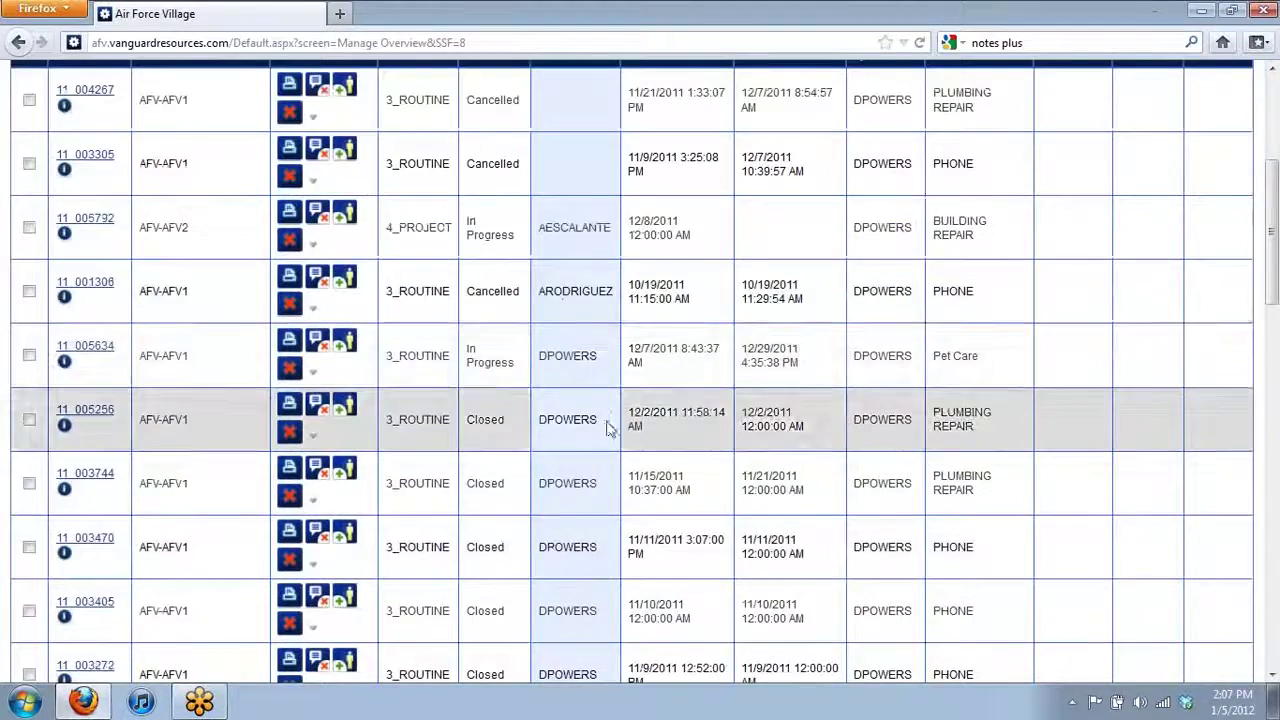
scroll(605, 427, "up", 6)
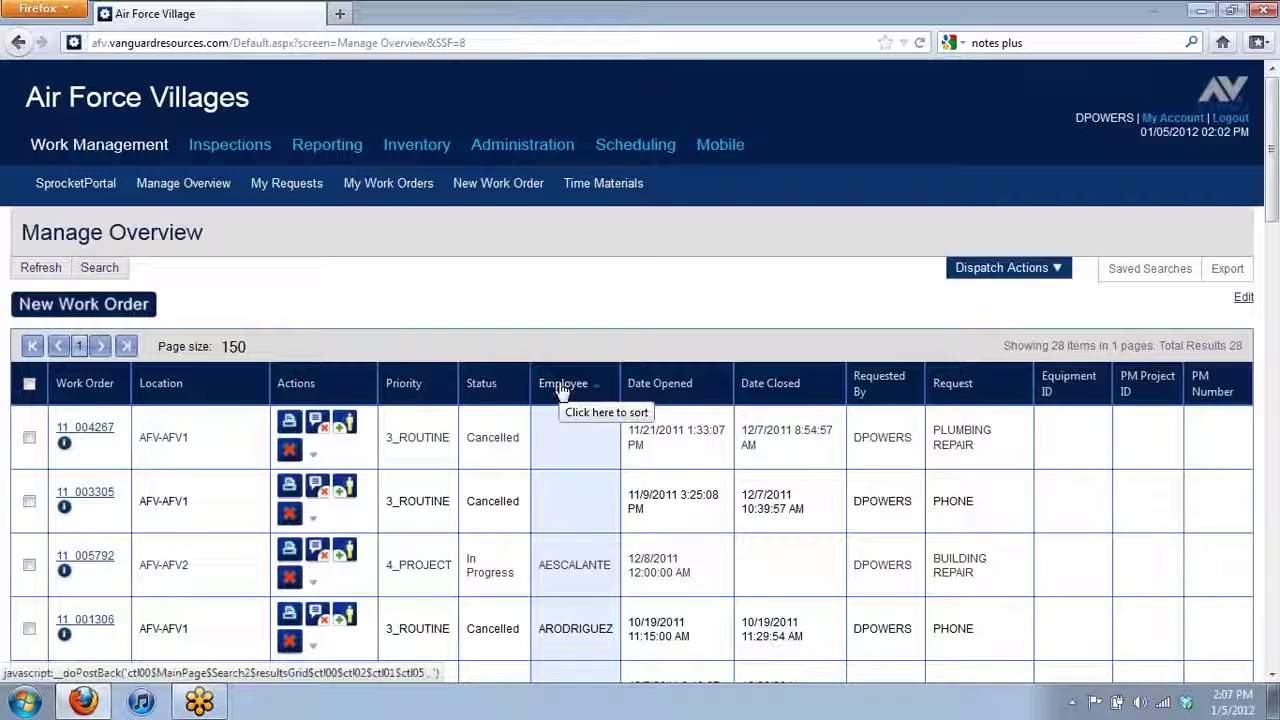
left_click(562, 390)
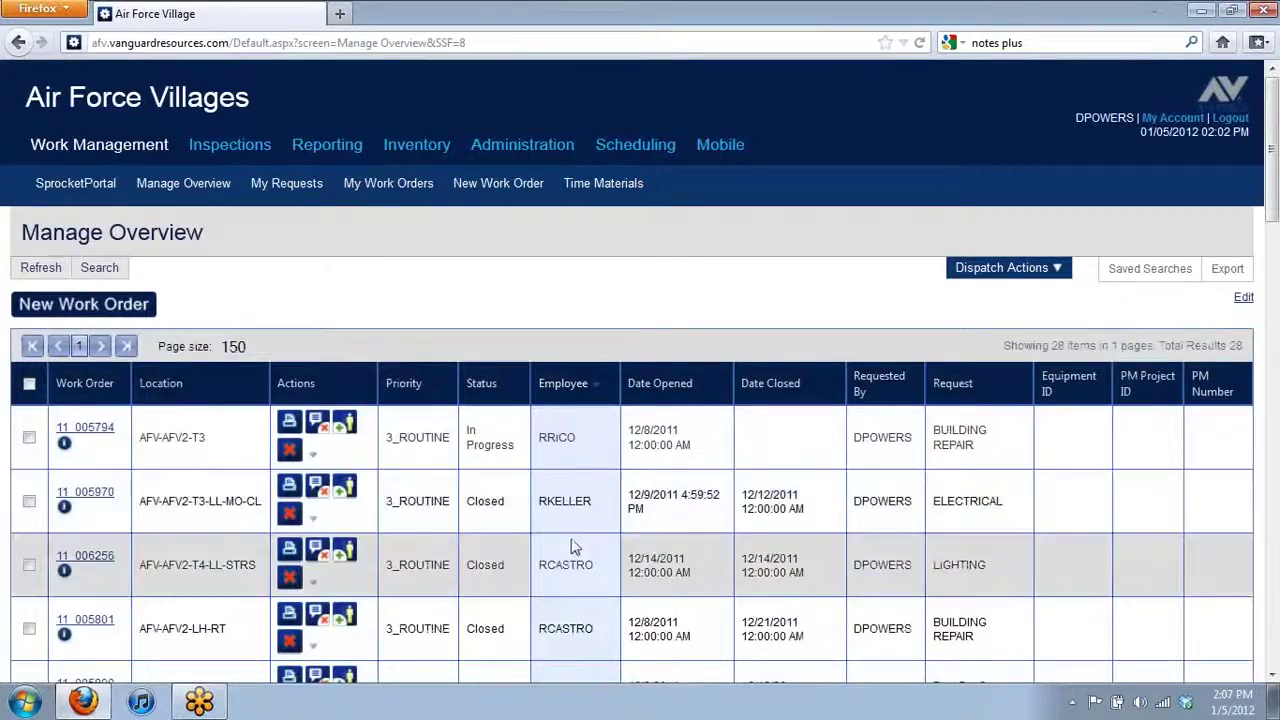
scroll(571, 528, "down", 5)
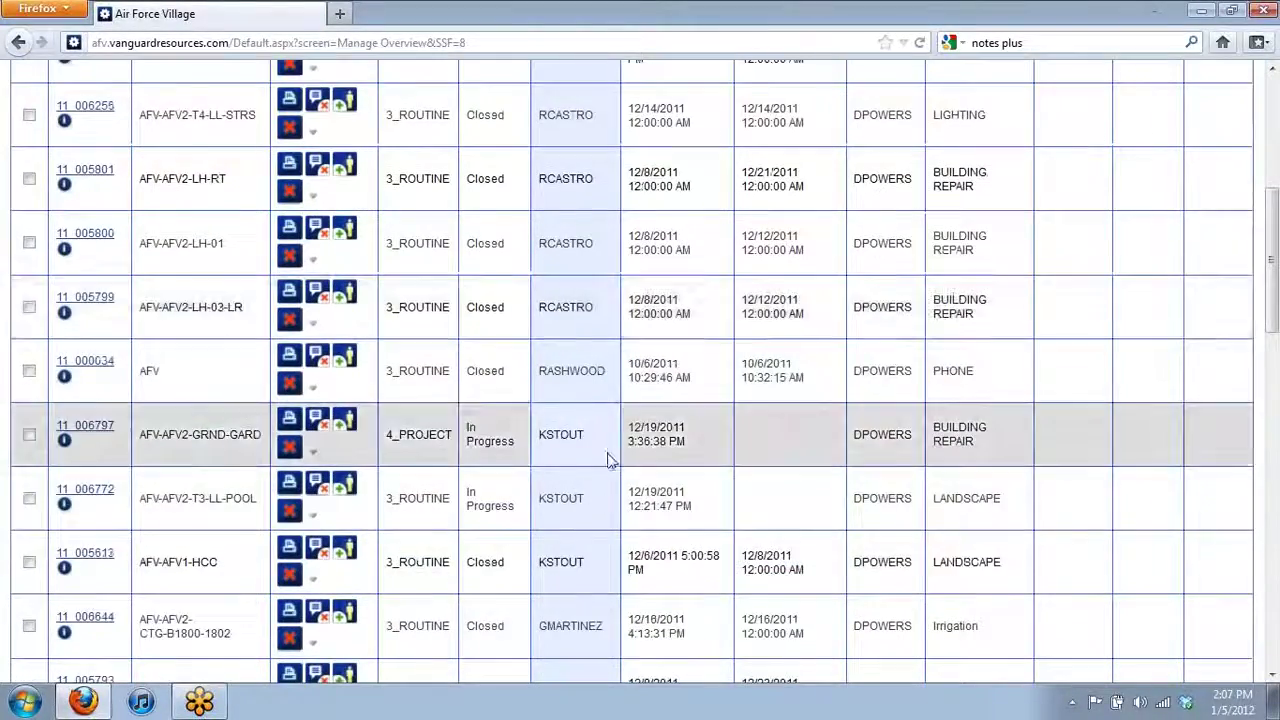
scroll(590, 610, "up", 4)
scroll(590, 610, "up", 1)
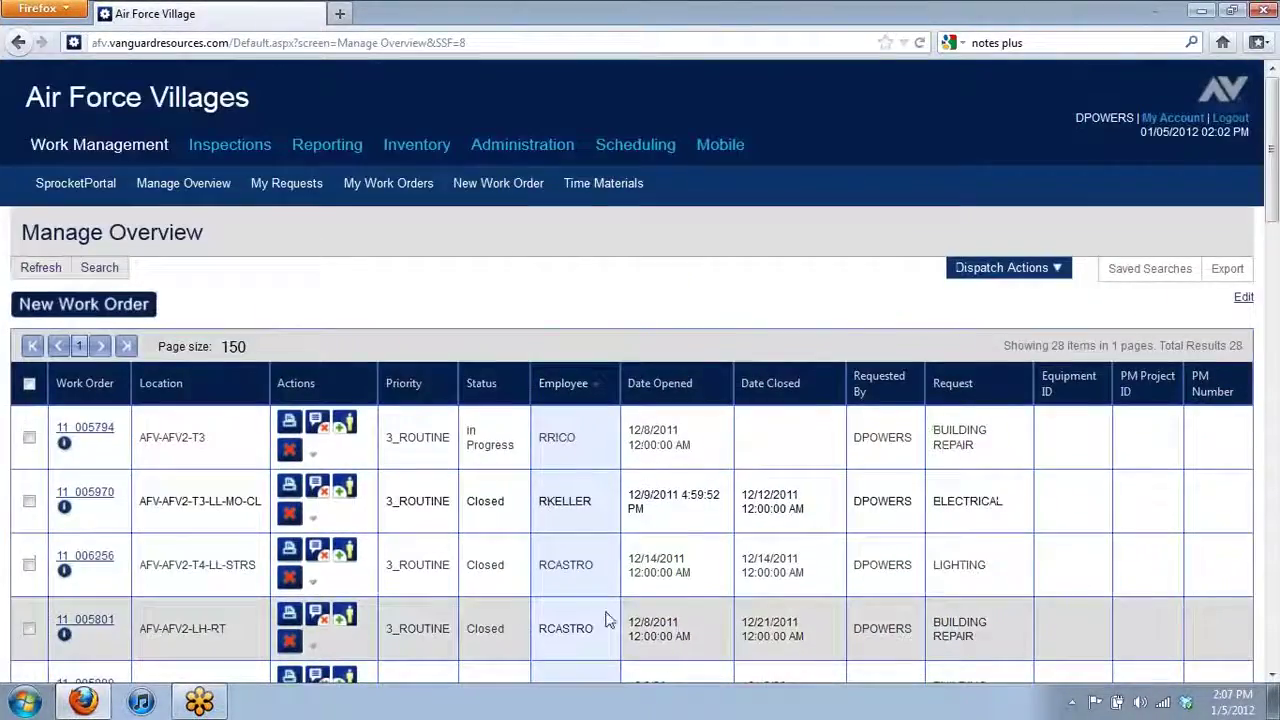
left_click(104, 276)
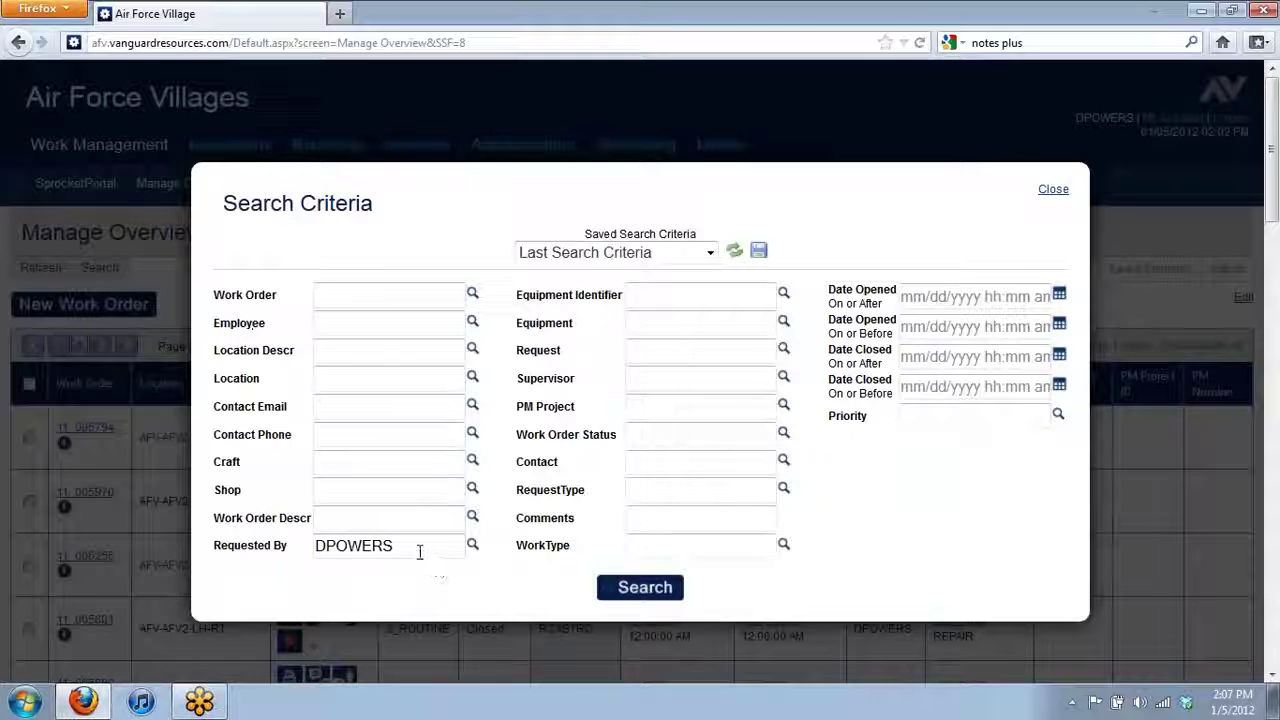
- Clear the Requested By filter and set Location to AFV2 in the search criteria
left_click_drag(420, 548, 142, 548)
key("BackSpace")
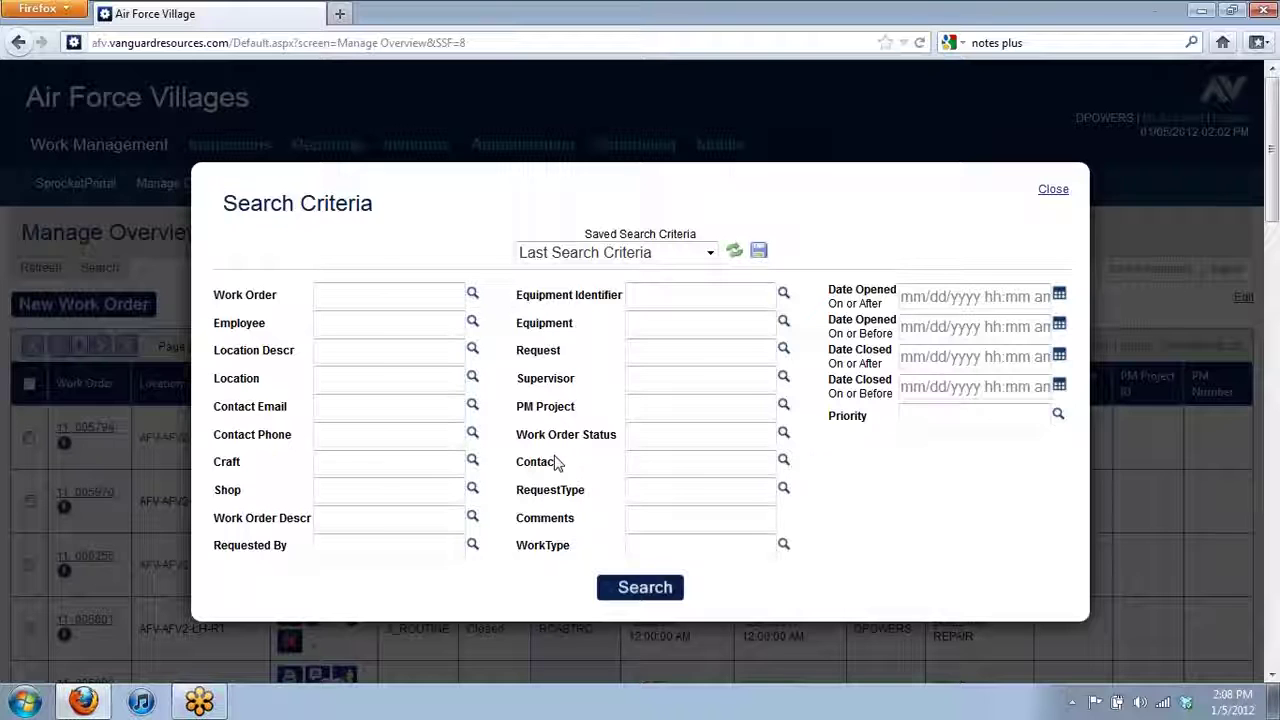
left_click(350, 376)
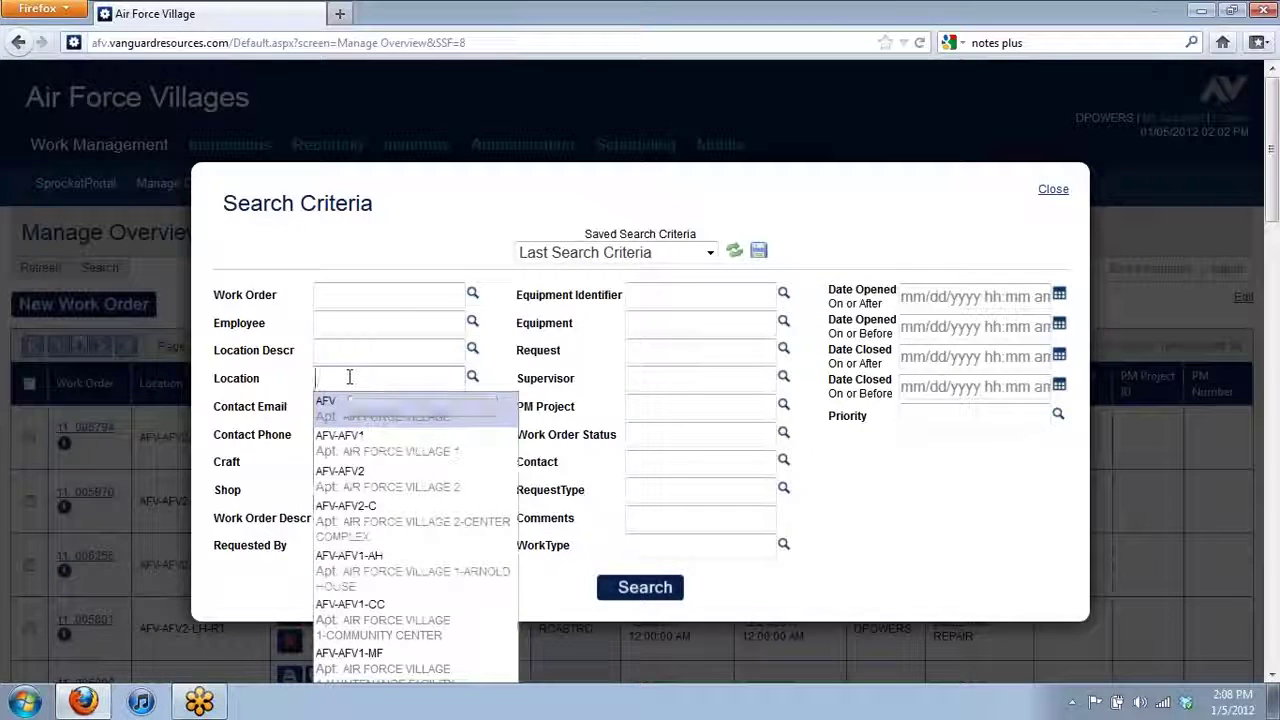
type("AFV2")
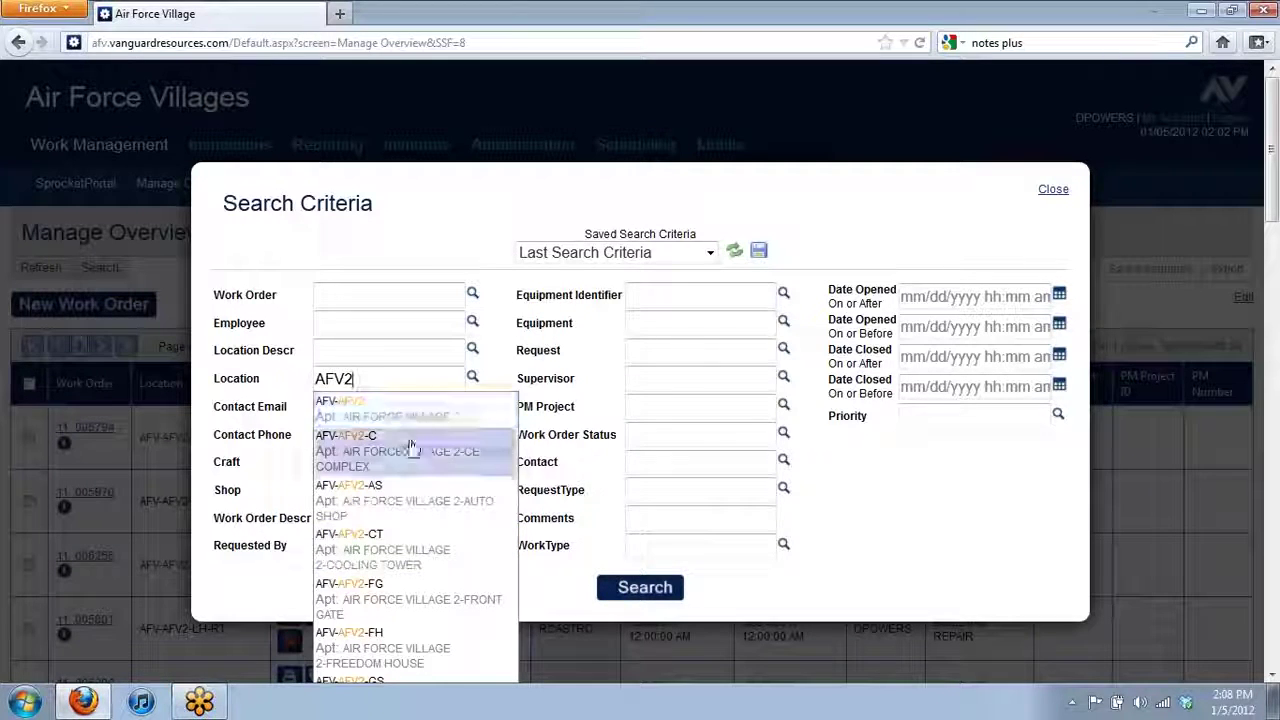
left_click(798, 606)
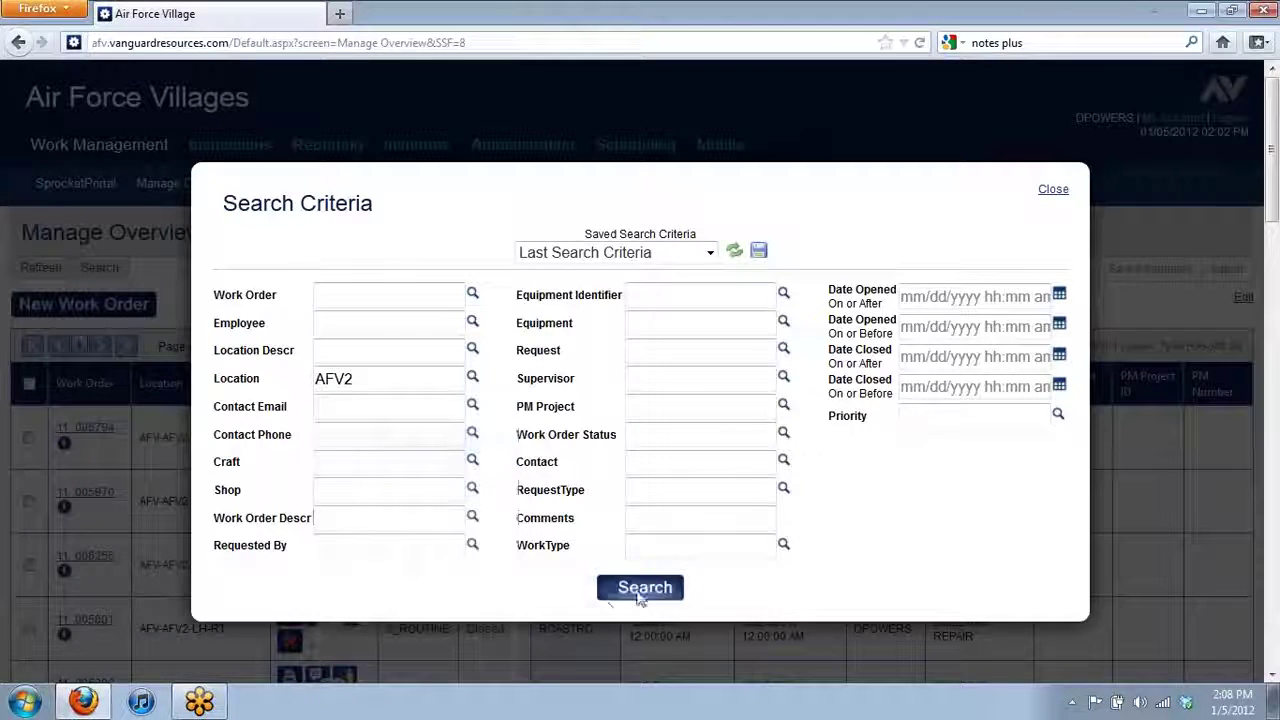
- Run the AFV2 location search, returning 4575 work orders across 14 pages, and browse the results
left_click(641, 592)
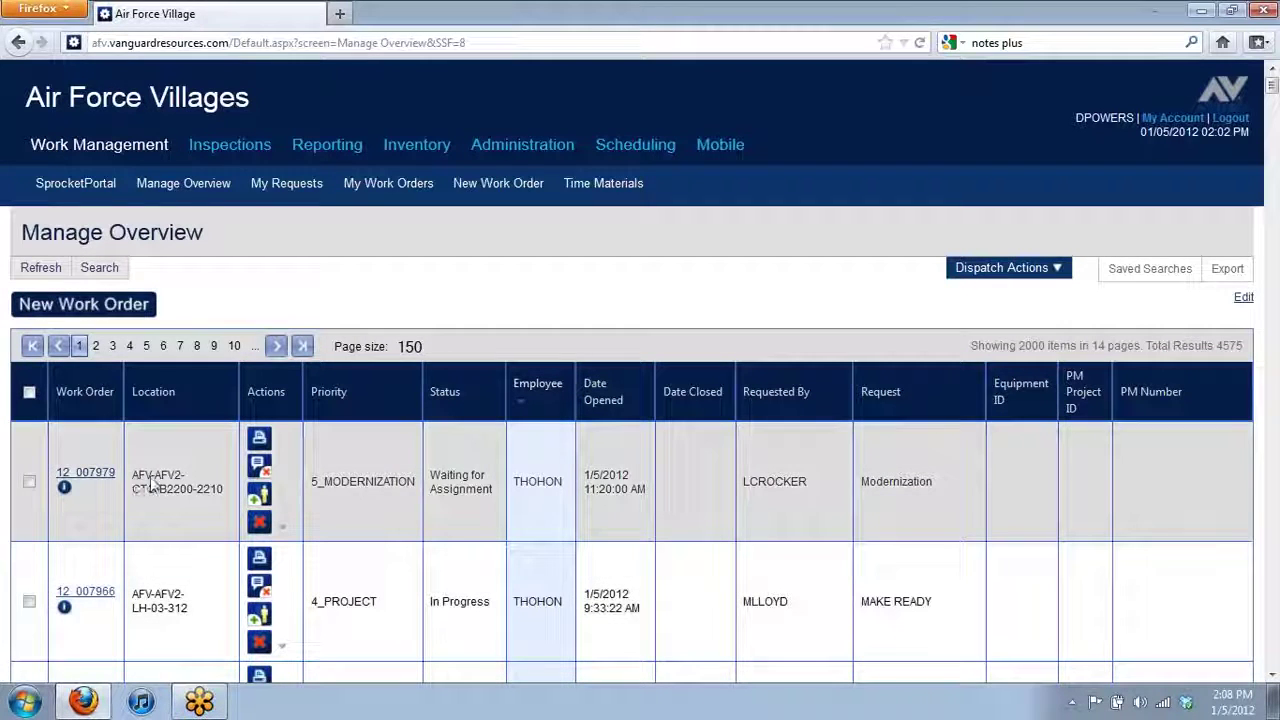
scroll(178, 500, "down", 5)
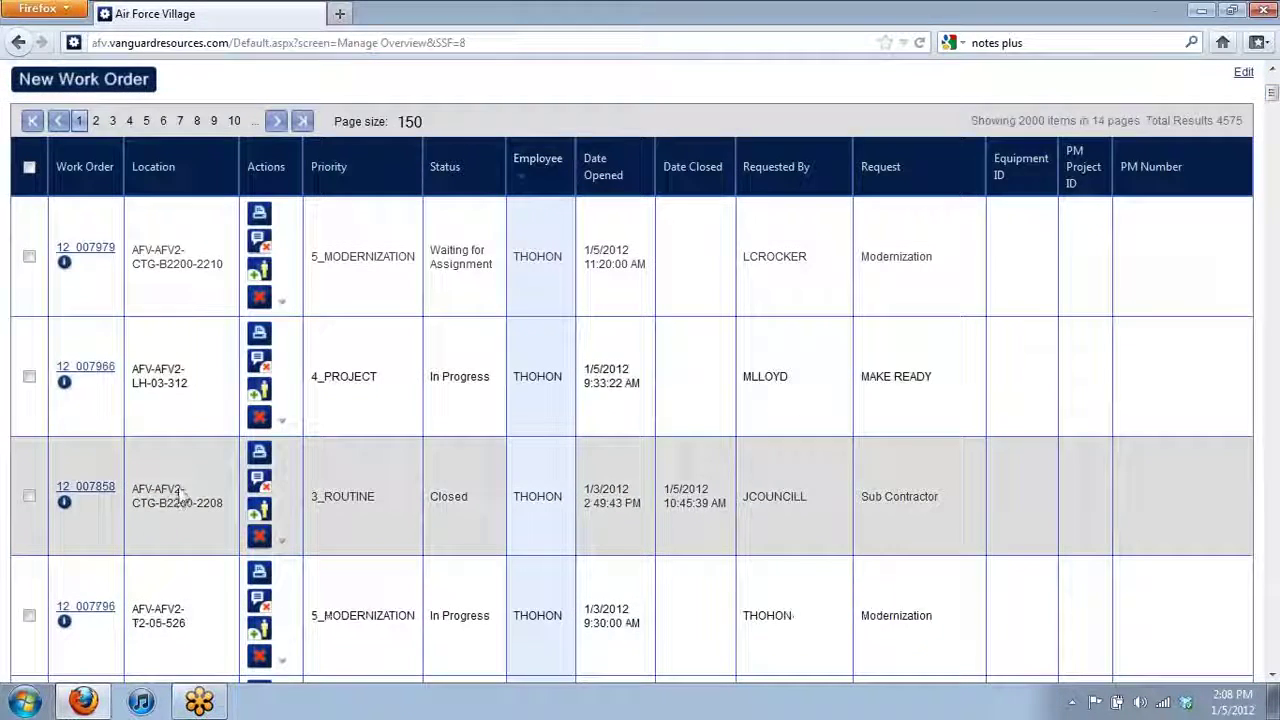
scroll(183, 497, "down", 2)
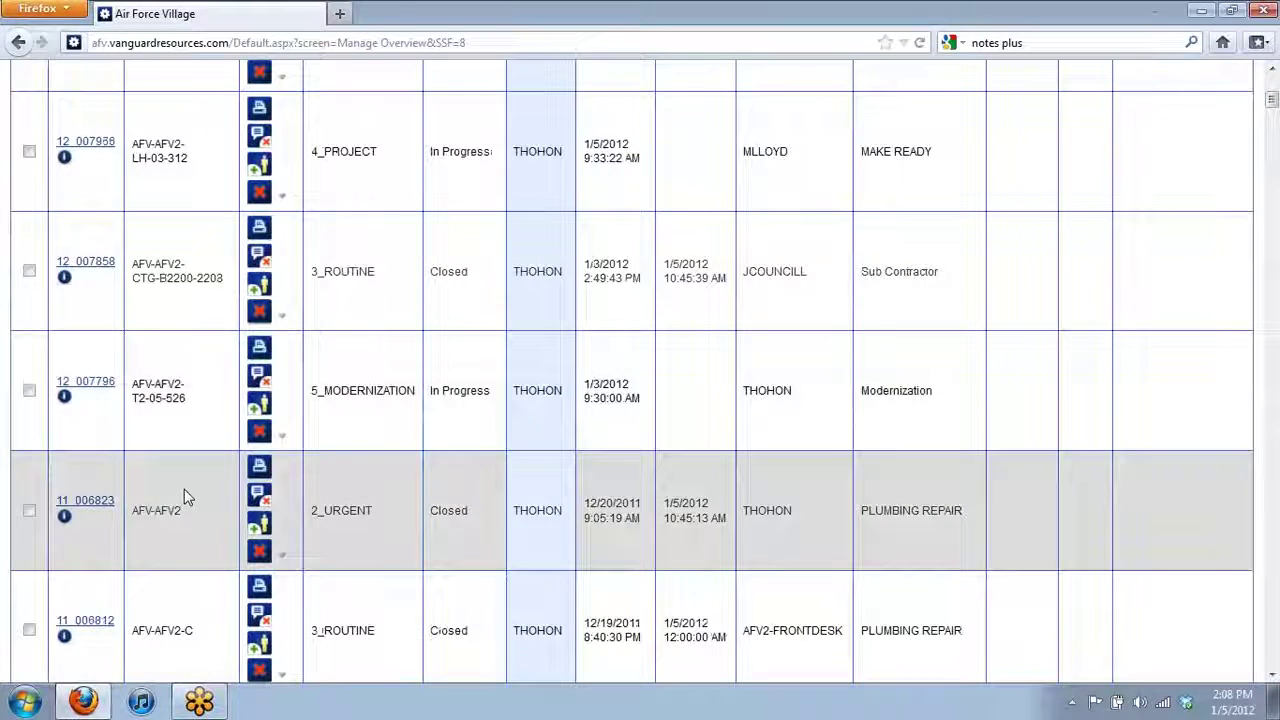
scroll(190, 500, "down", 2)
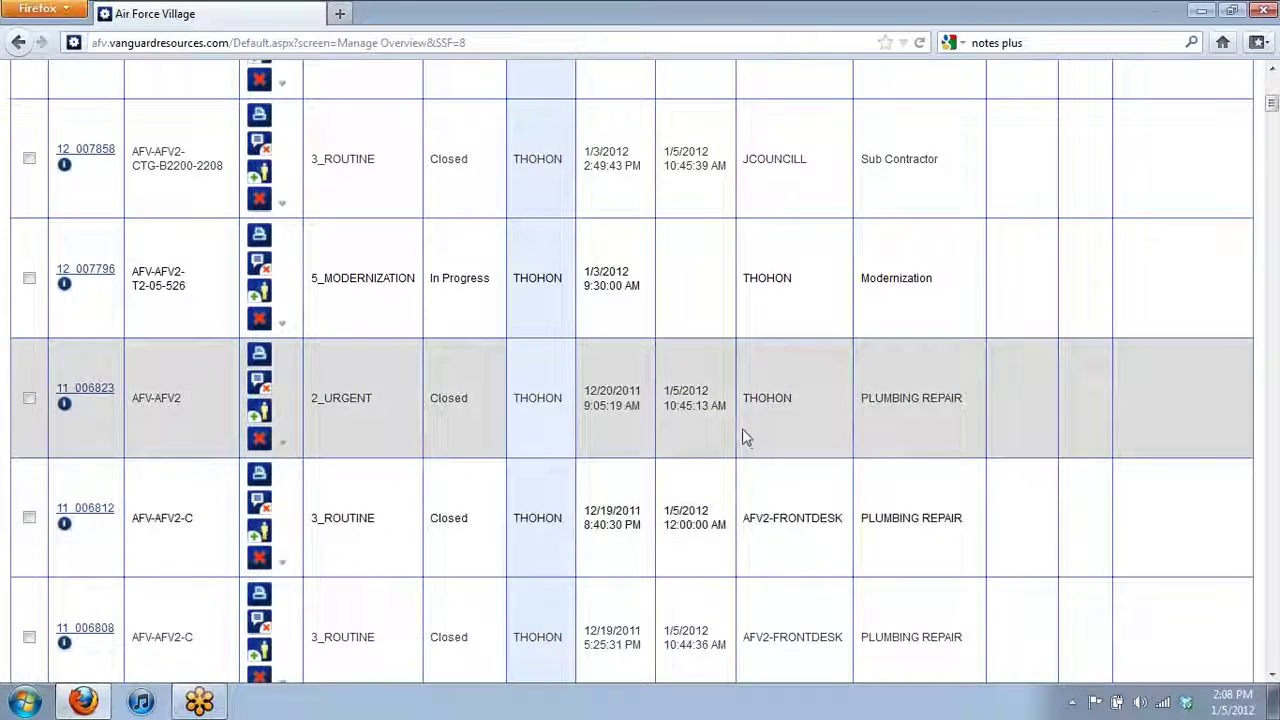
scroll(737, 434, "up", 8)
scroll(726, 447, "up", 2)
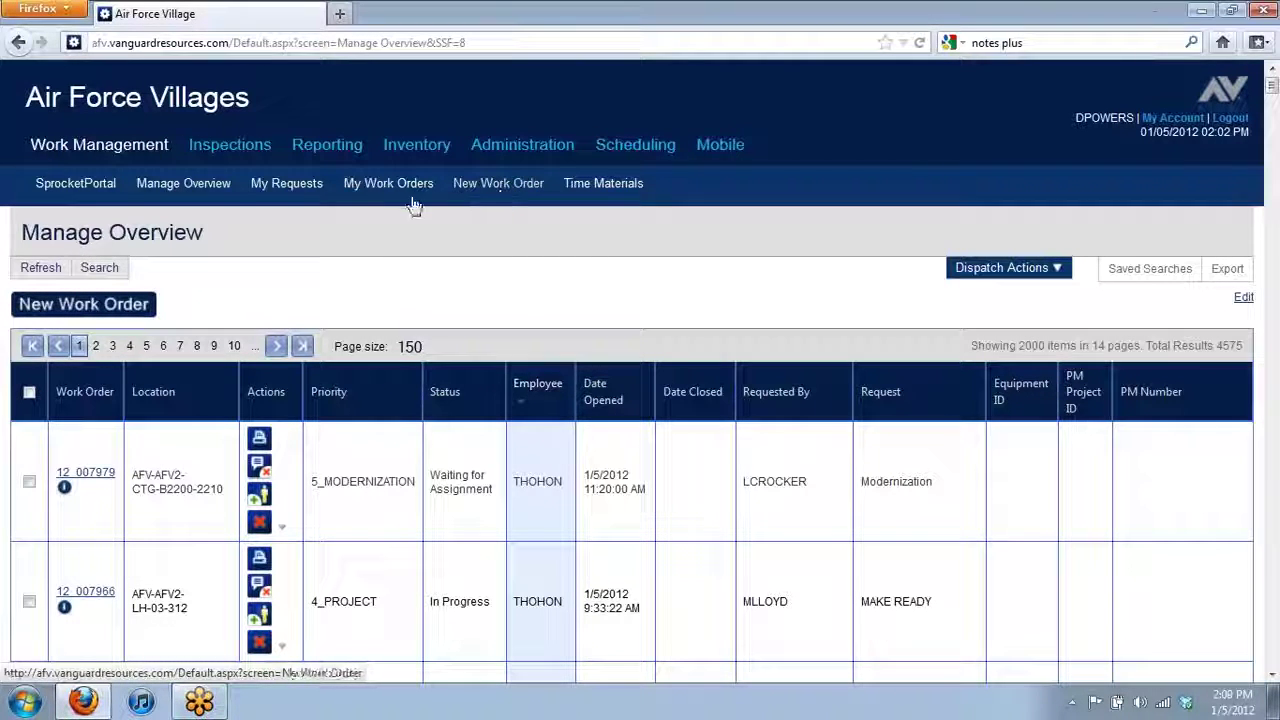
- Open a blank New Work Order form and set its Request Type to Work Order
left_click(499, 190)
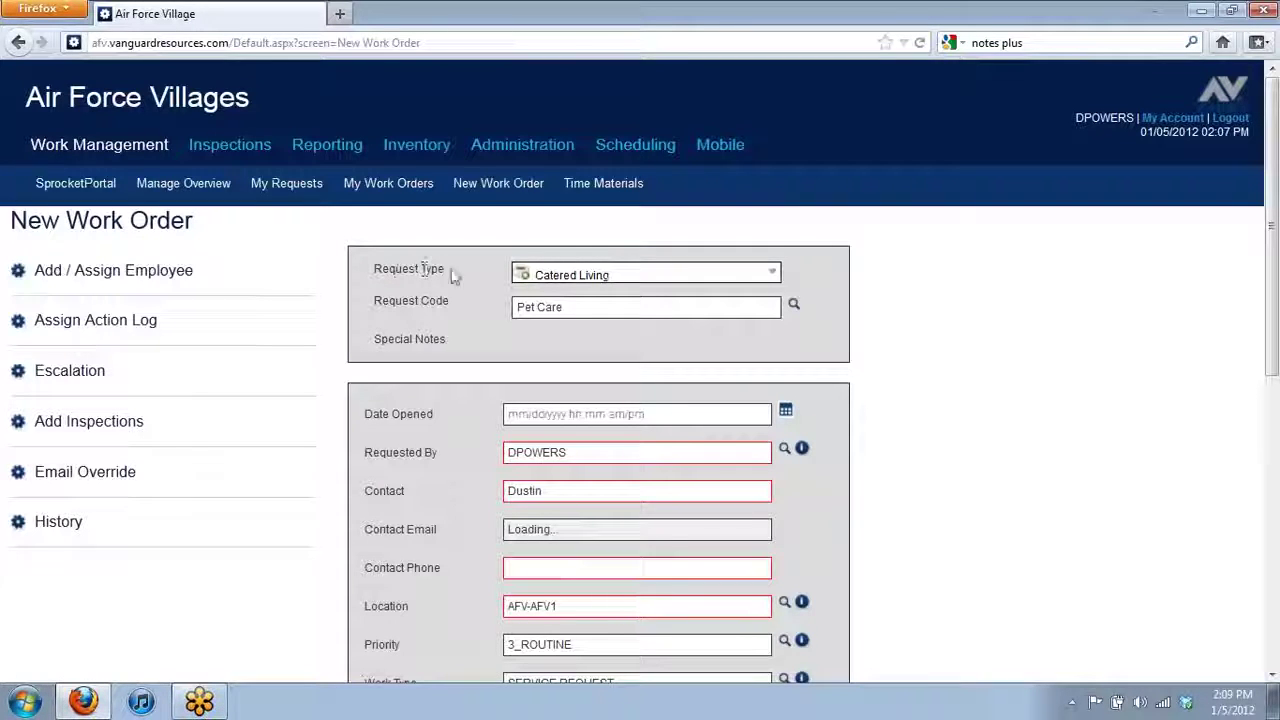
left_click(778, 279)
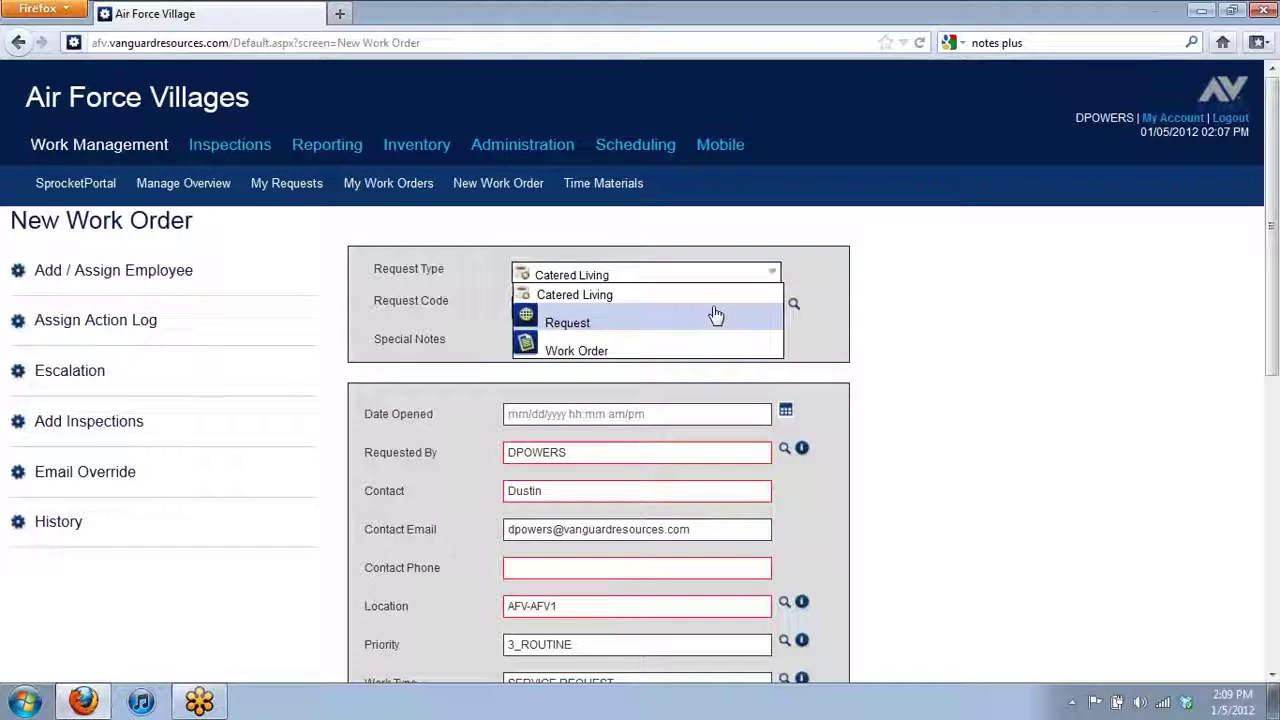
left_click(717, 352)
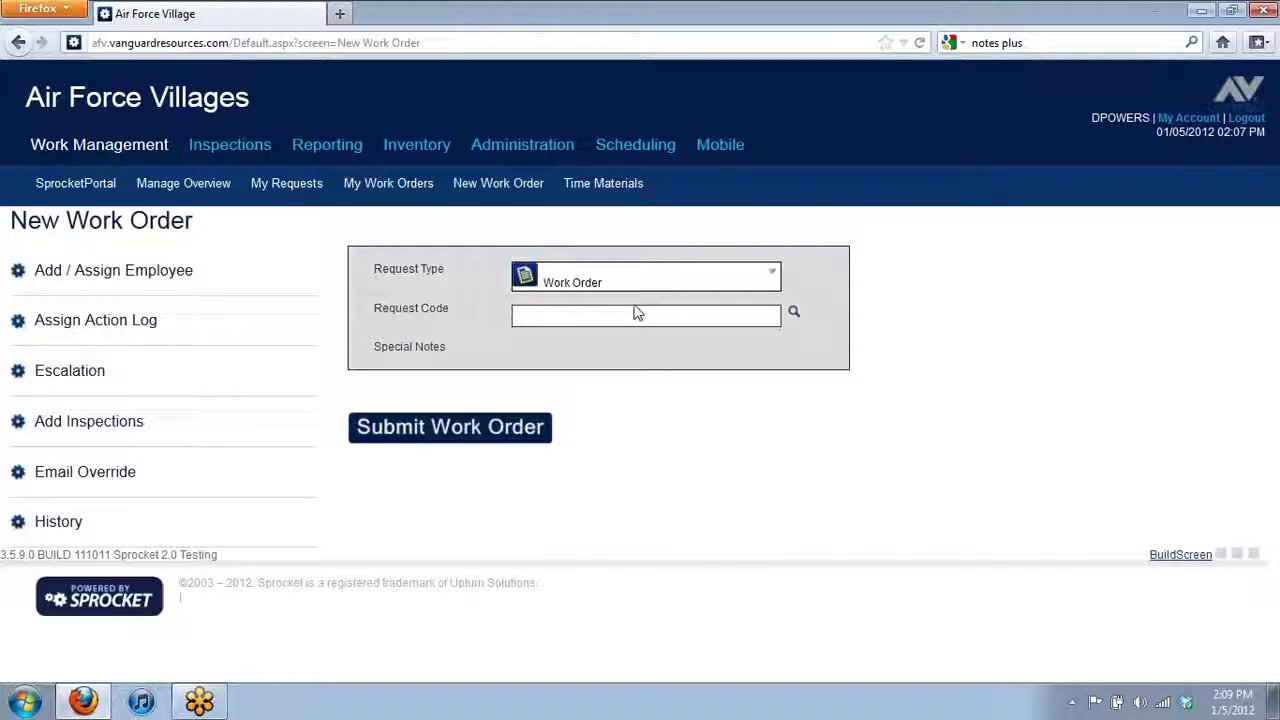
- Search 'let' in Request Code and choose PLUMBING REPAIR from the suggestions
left_click(673, 318)
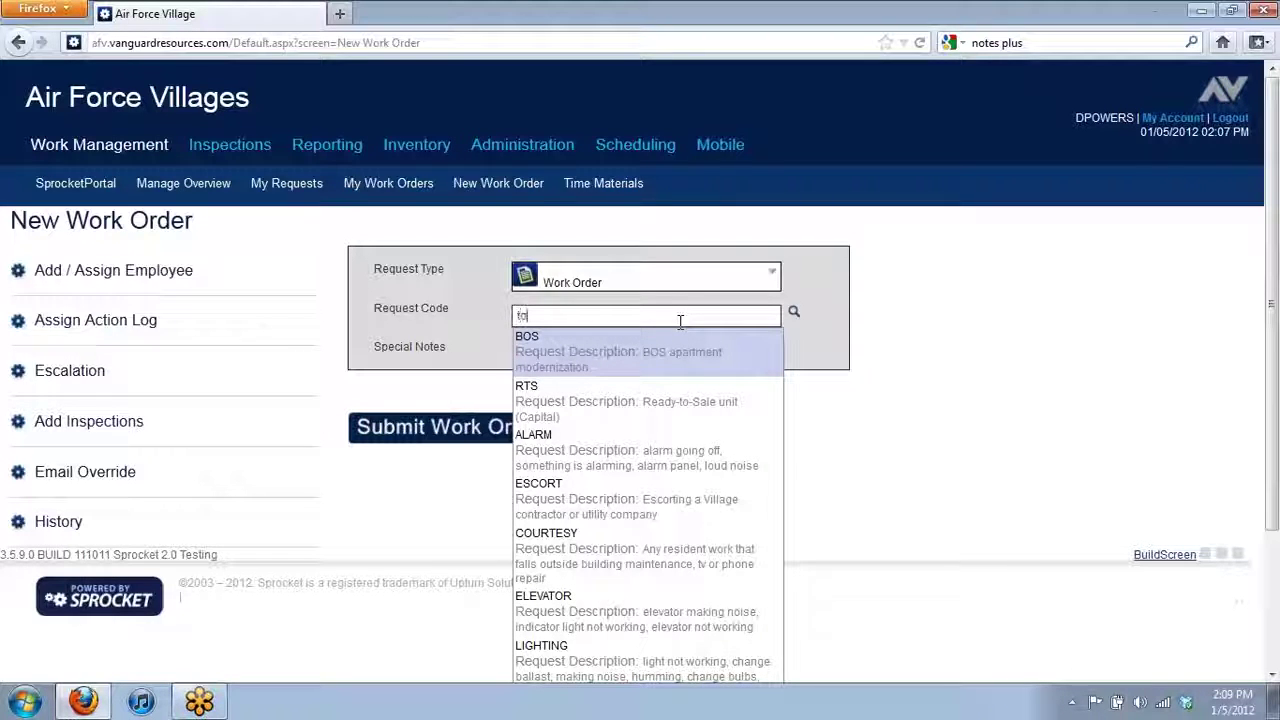
type("let")
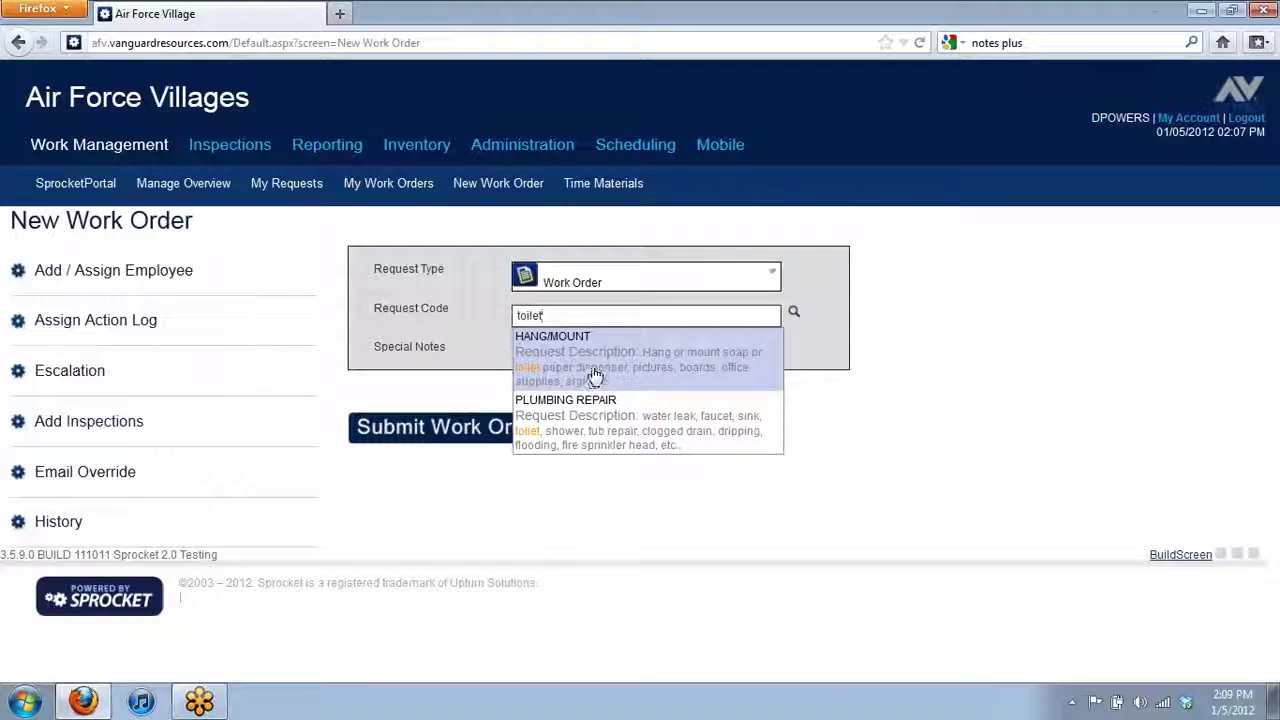
left_click(601, 431)
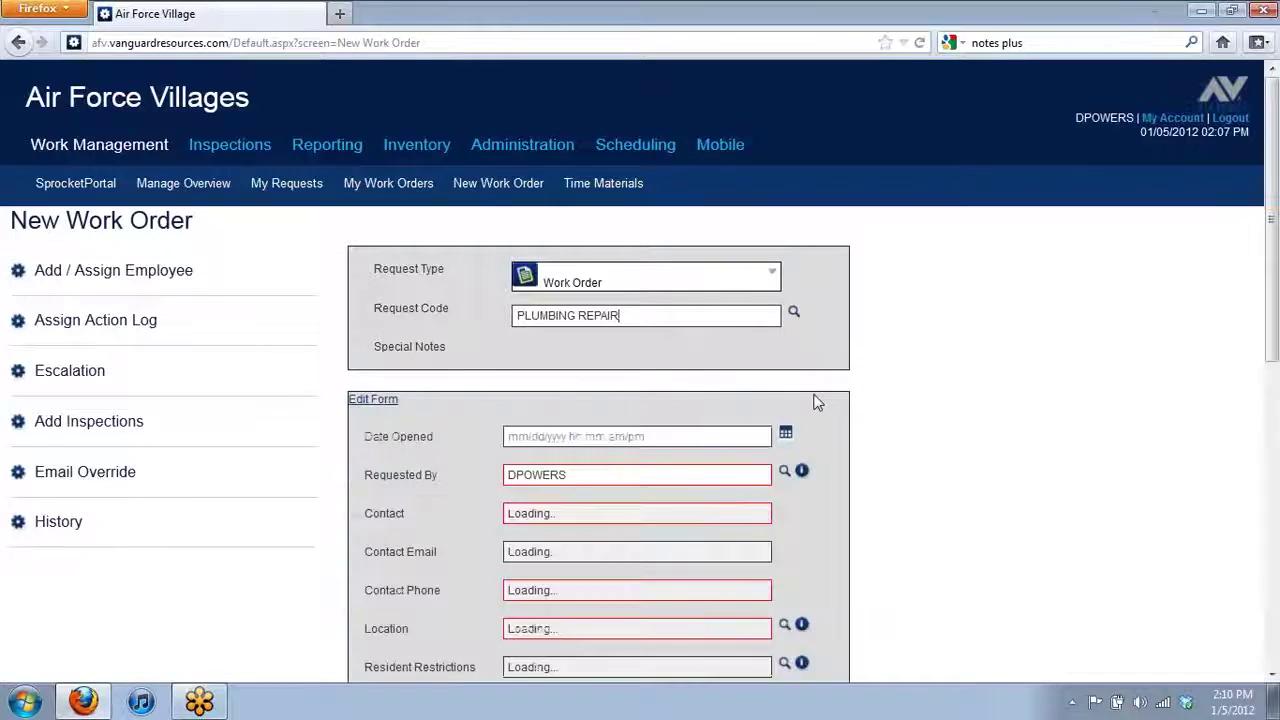
- Enter the contact phone number on the plumbing work order
scroll(795, 407, "down", 2)
scroll(795, 407, "down", 2)
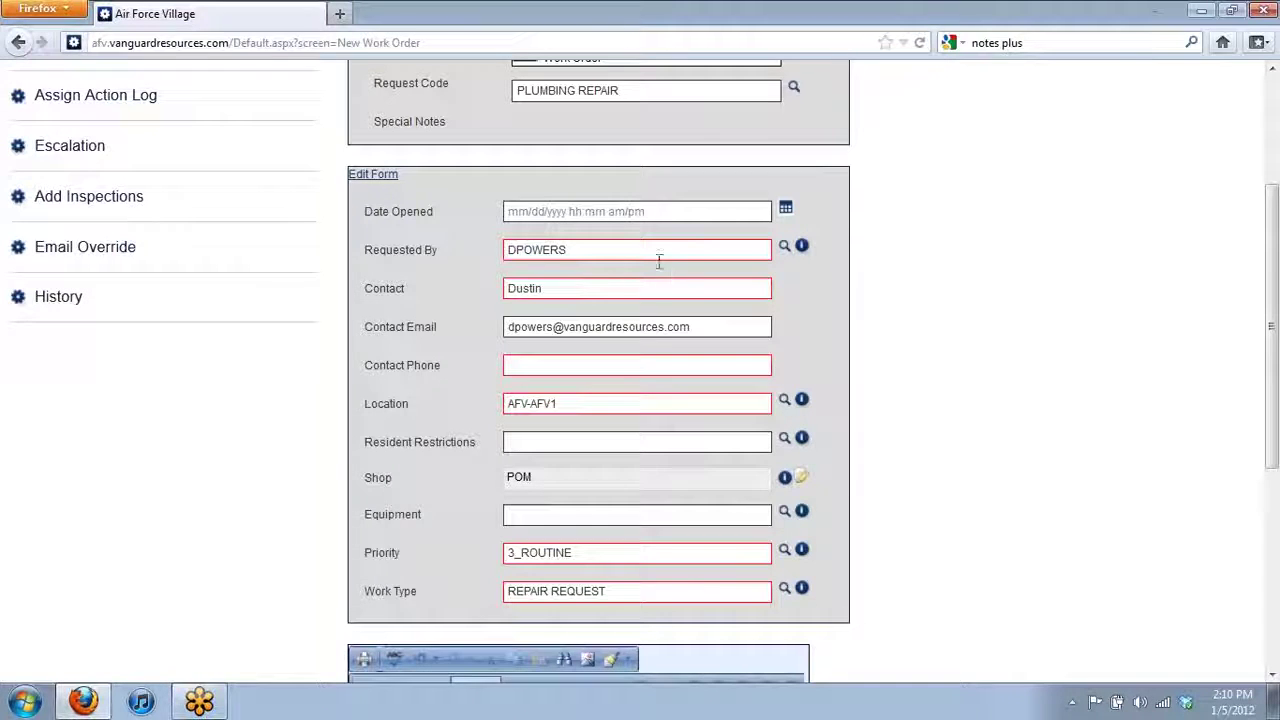
left_click(575, 366)
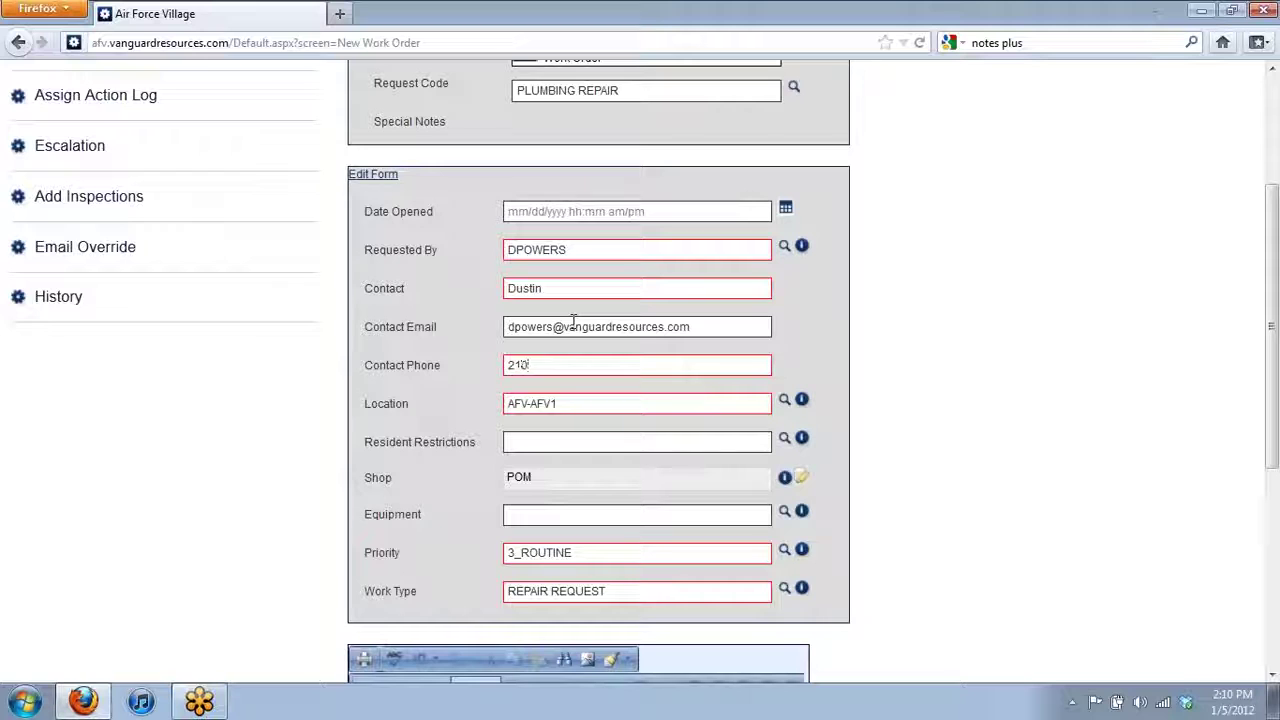
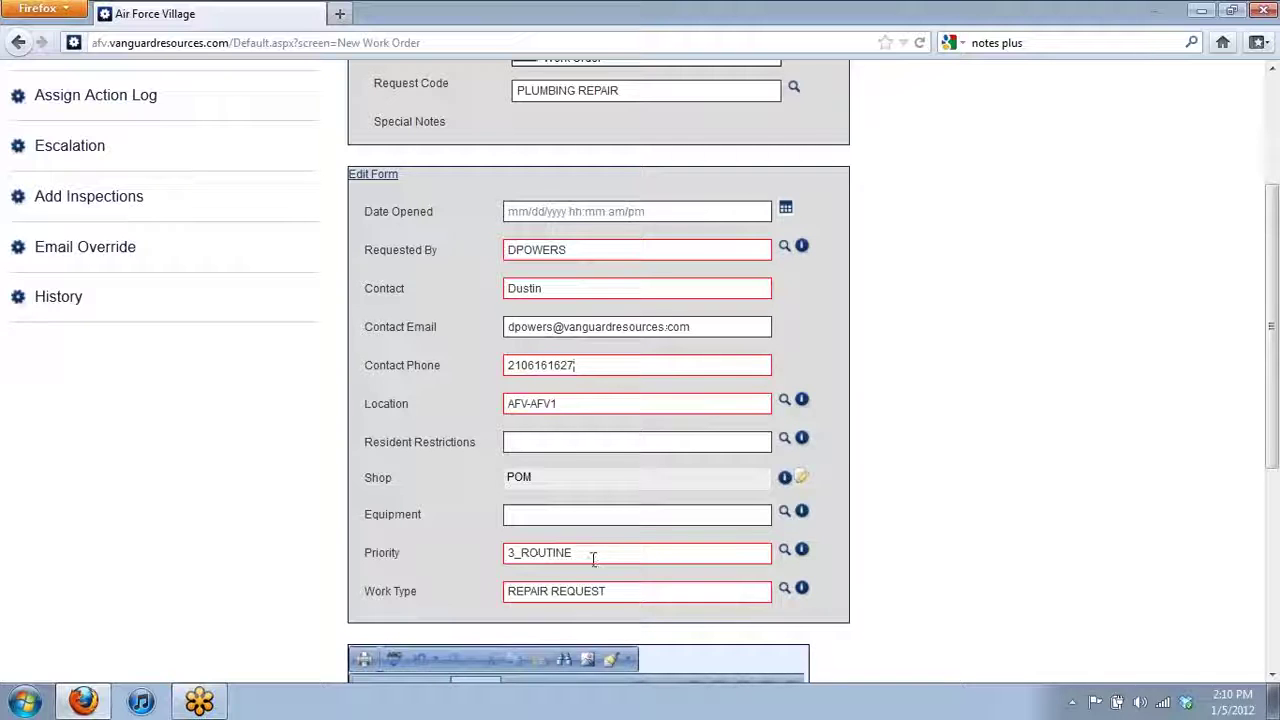
- Write the description 'This is a Test WO' in the rich-text editor
scroll(640, 555, "down", 4)
left_click(557, 584)
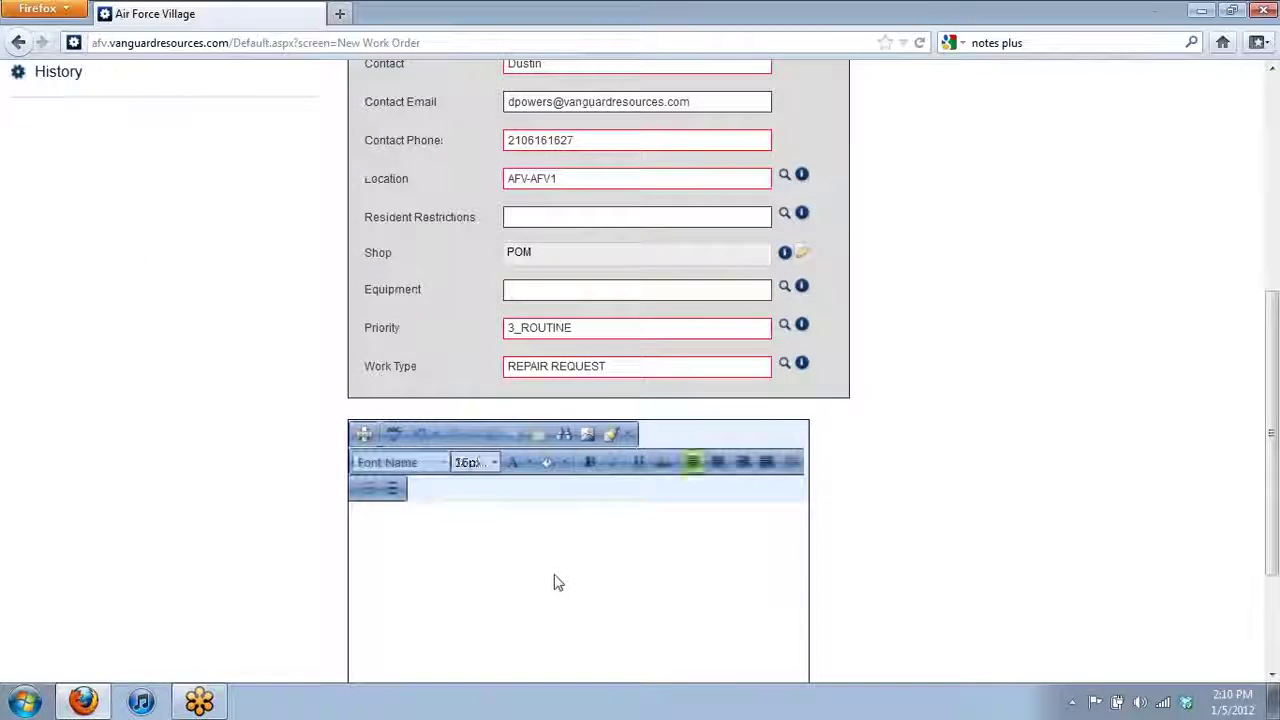
type("This i")
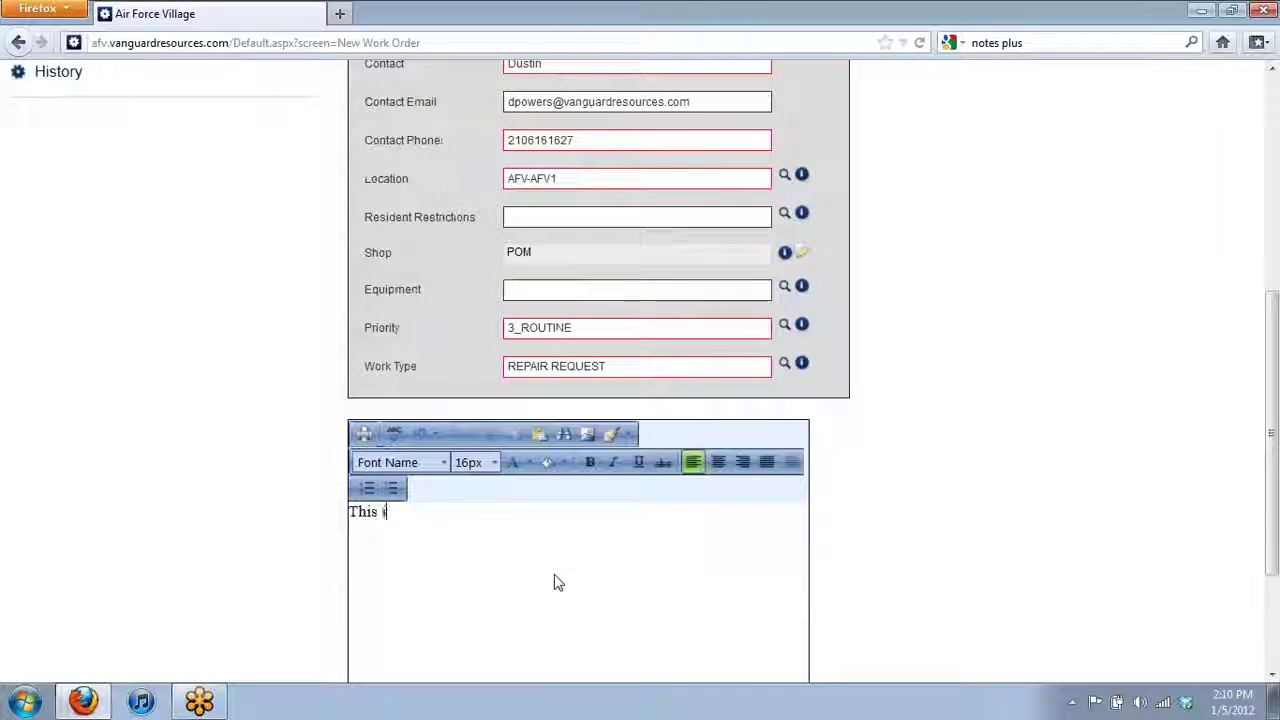
type("s a Test WO")
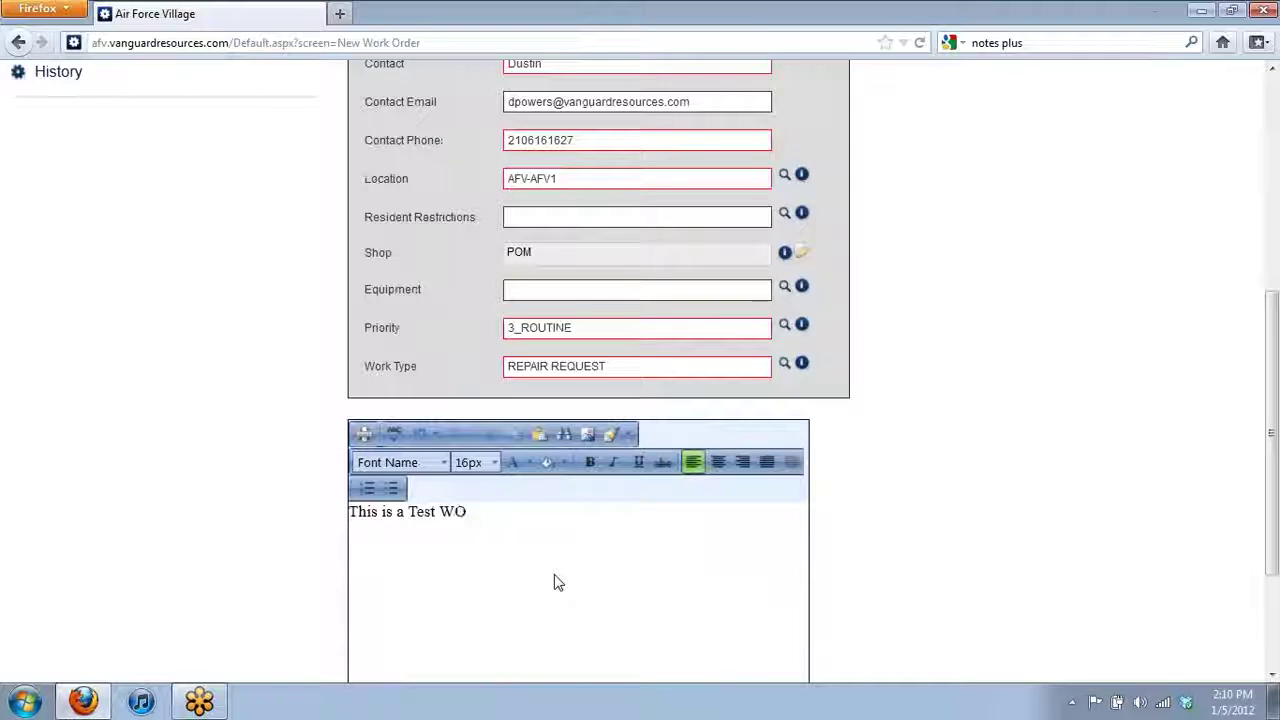
scroll(905, 390, "up", 3)
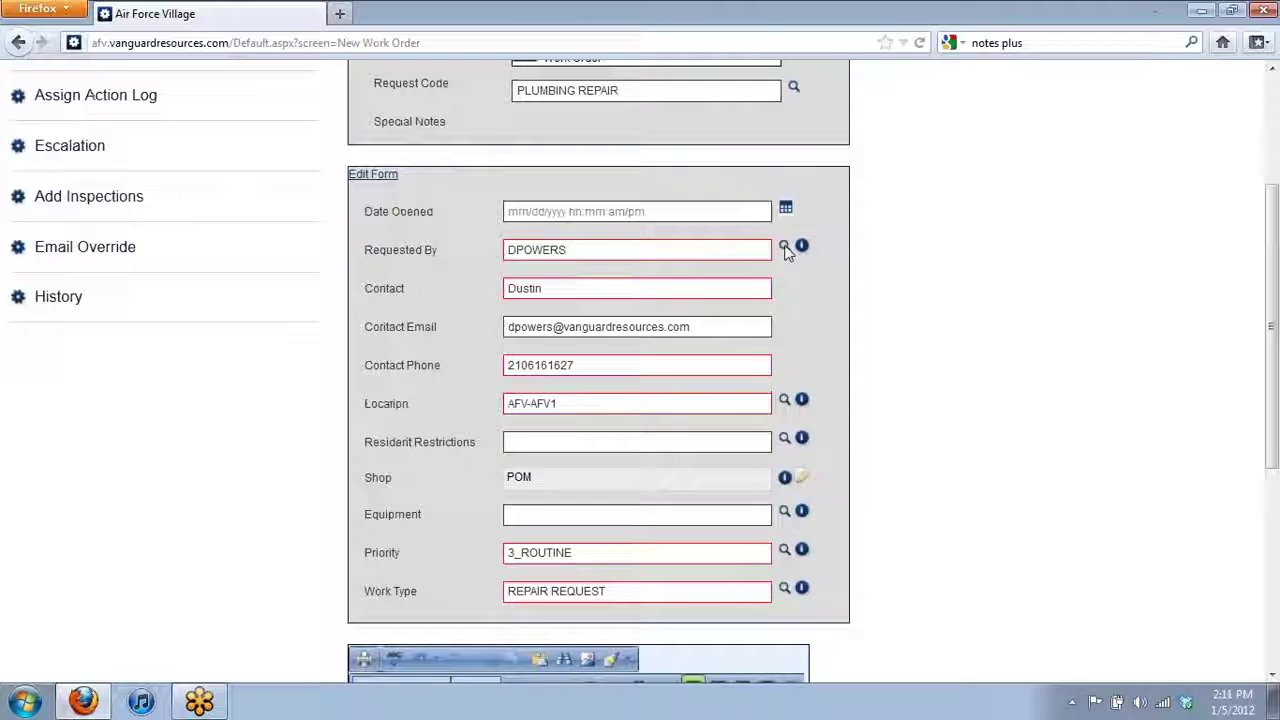
- Pick room 151 under AFV-AFV1 > Arnold House > 1ST FLOOR as the location
left_click(784, 400)
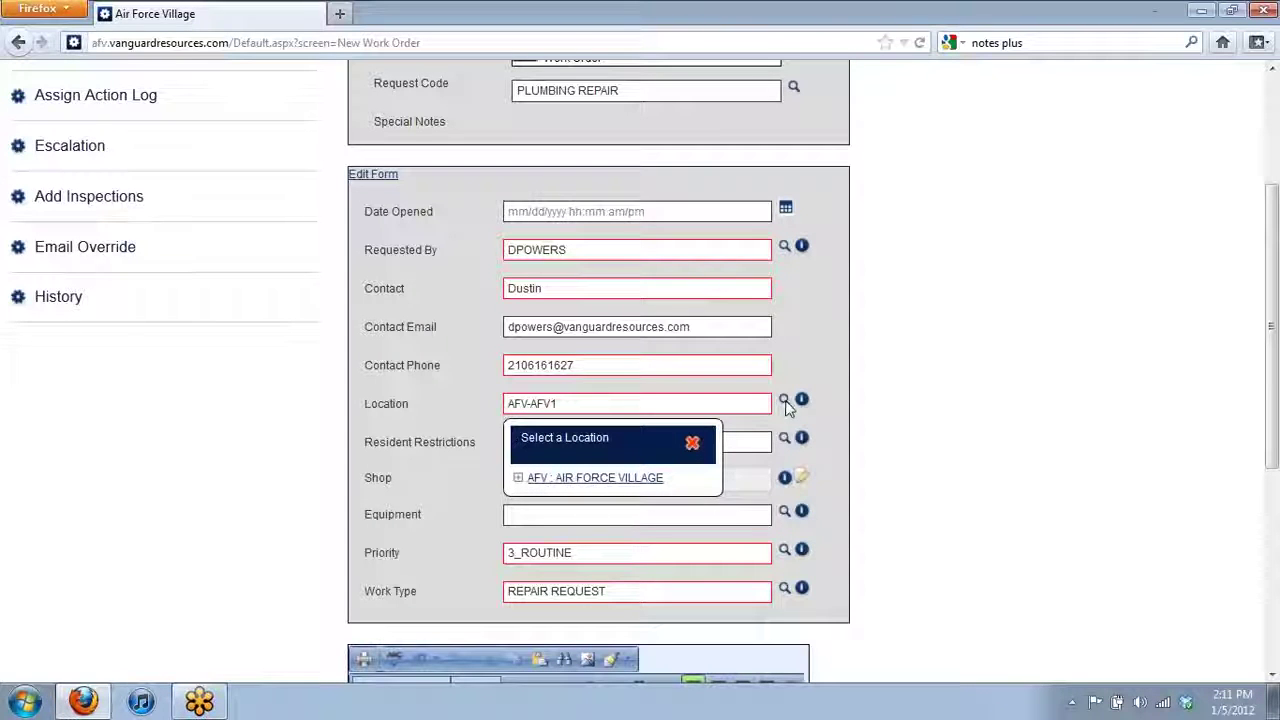
left_click(518, 479)
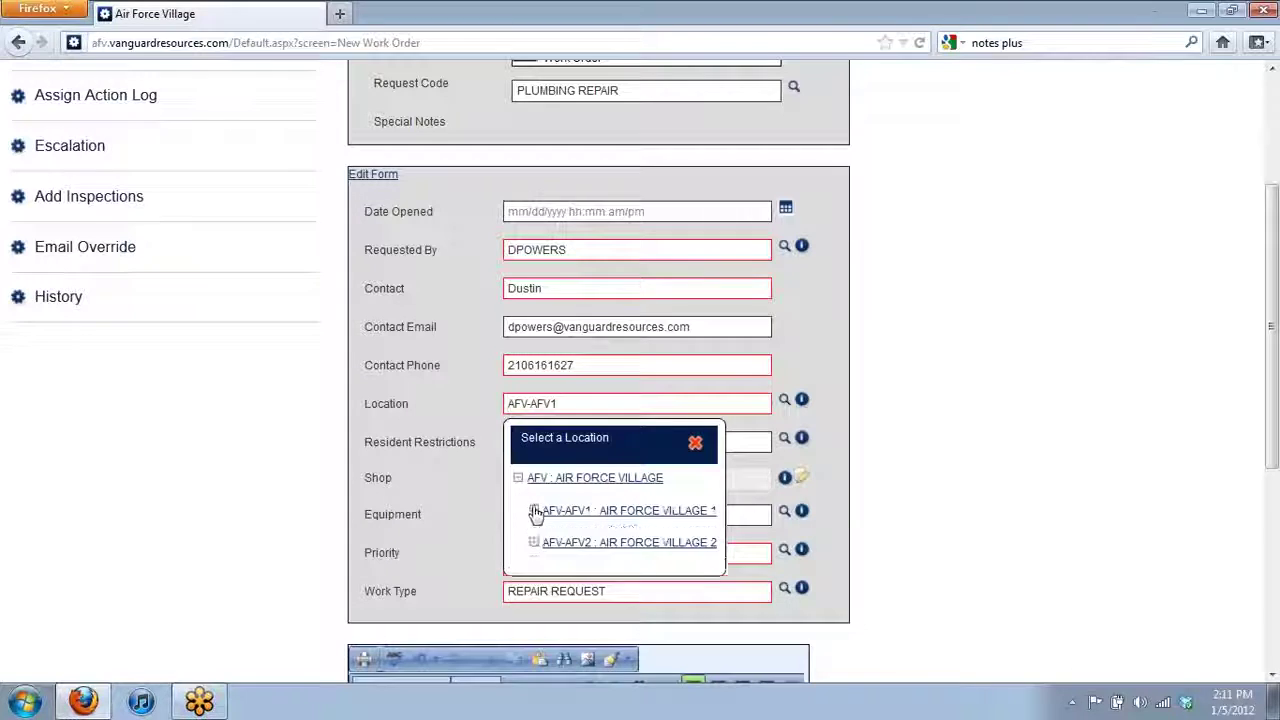
left_click(534, 510)
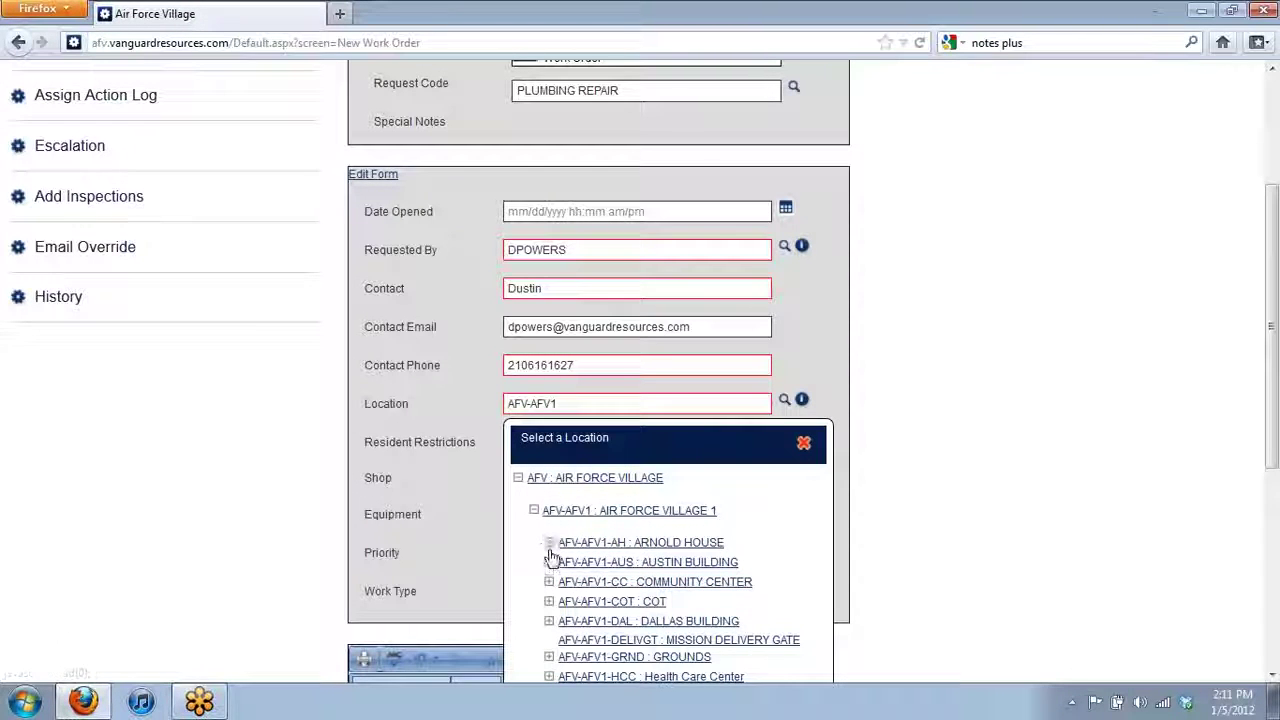
left_click(548, 543)
scroll(1274, 455, "down", 3)
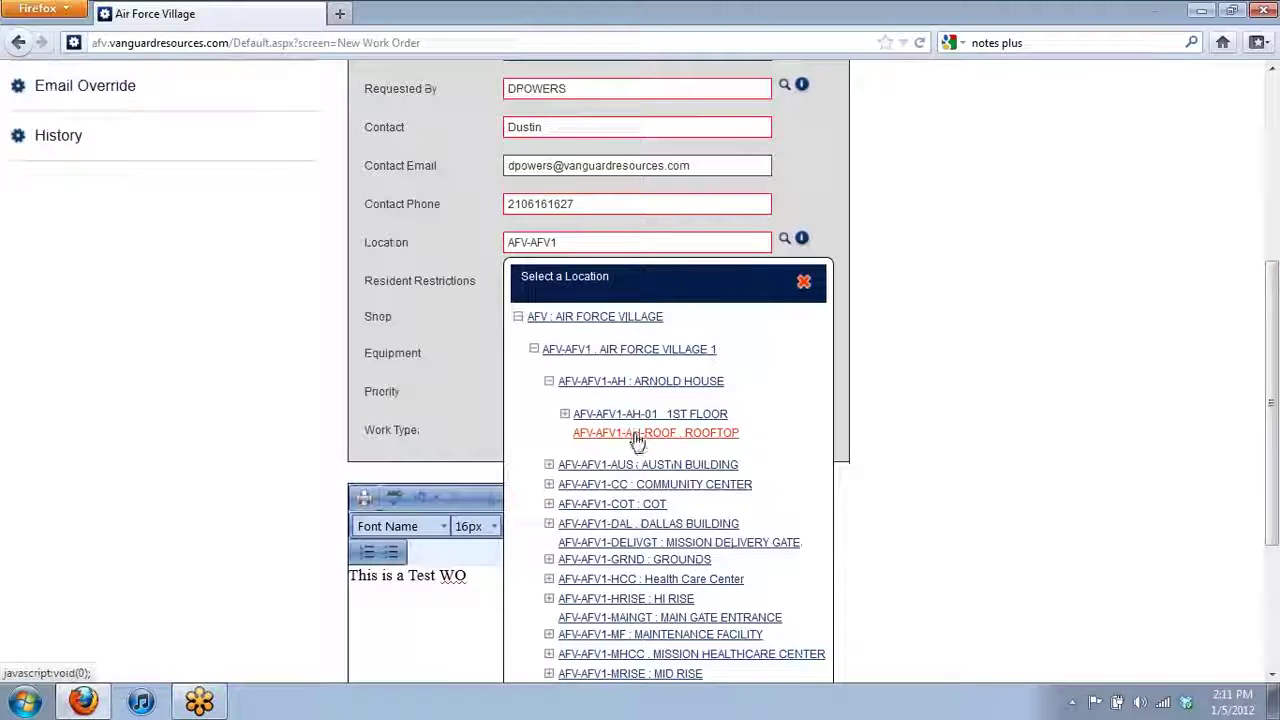
left_click(564, 413)
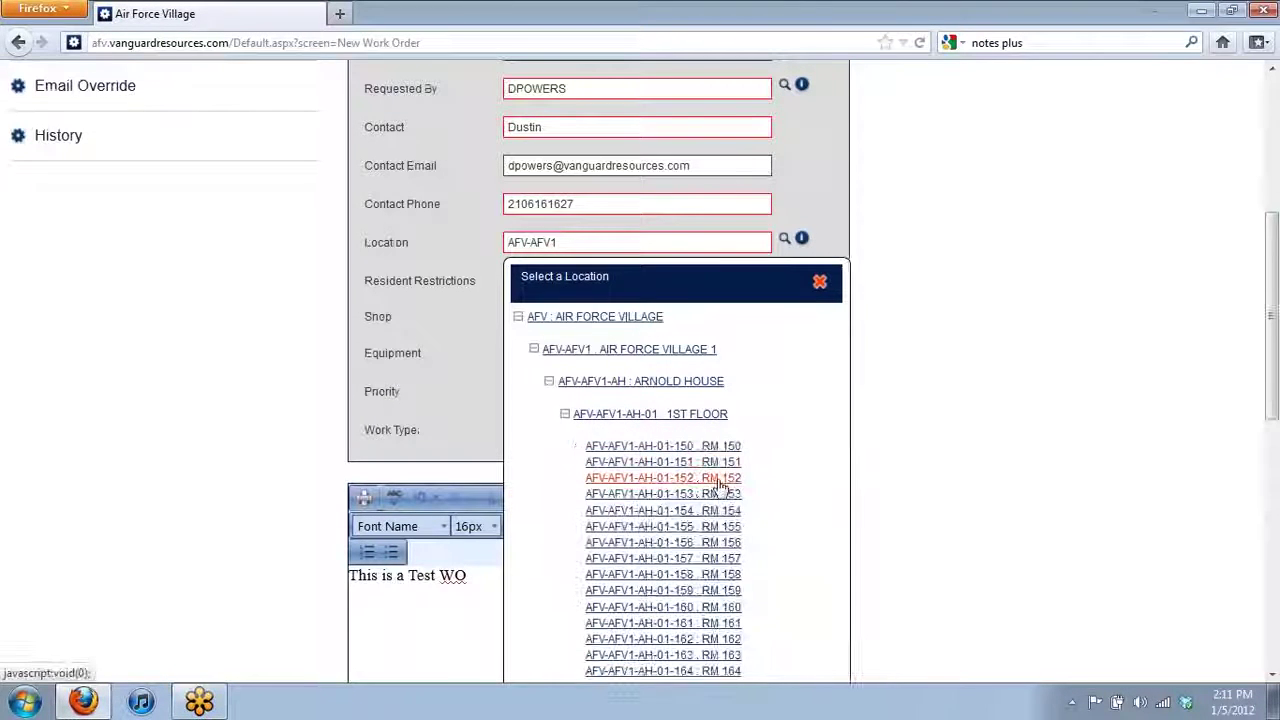
left_click(686, 462)
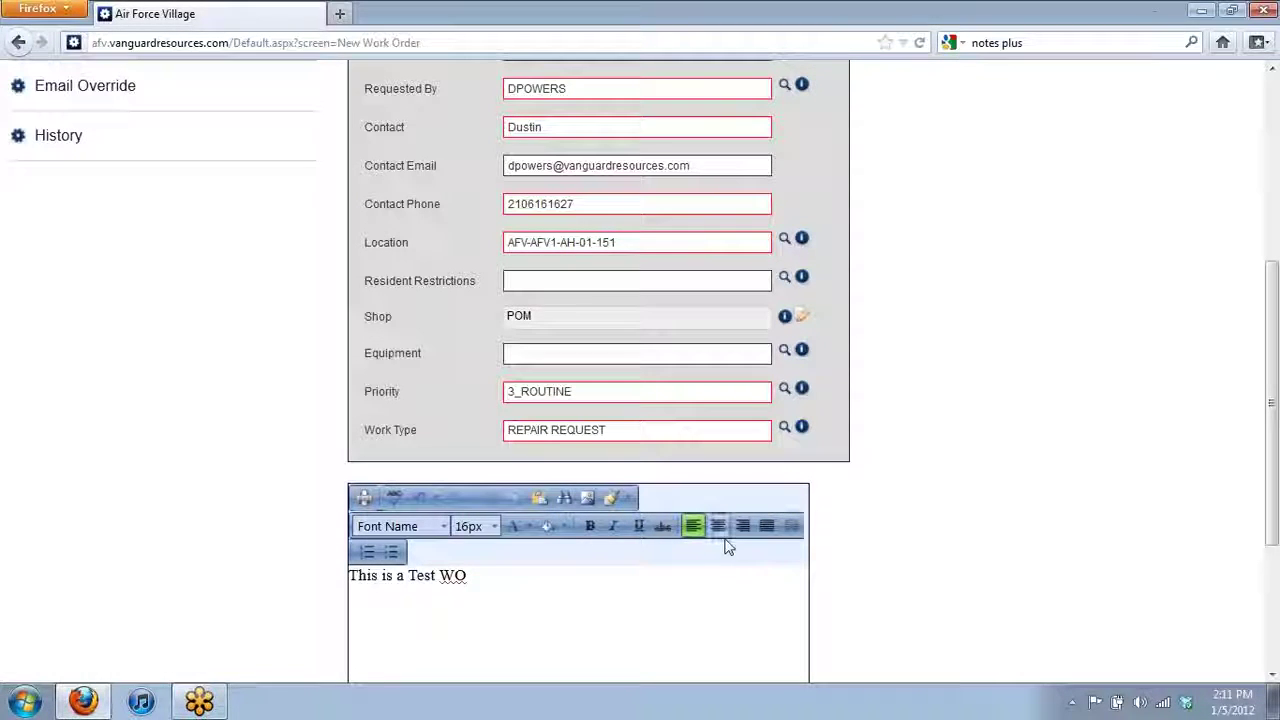
left_click(686, 528)
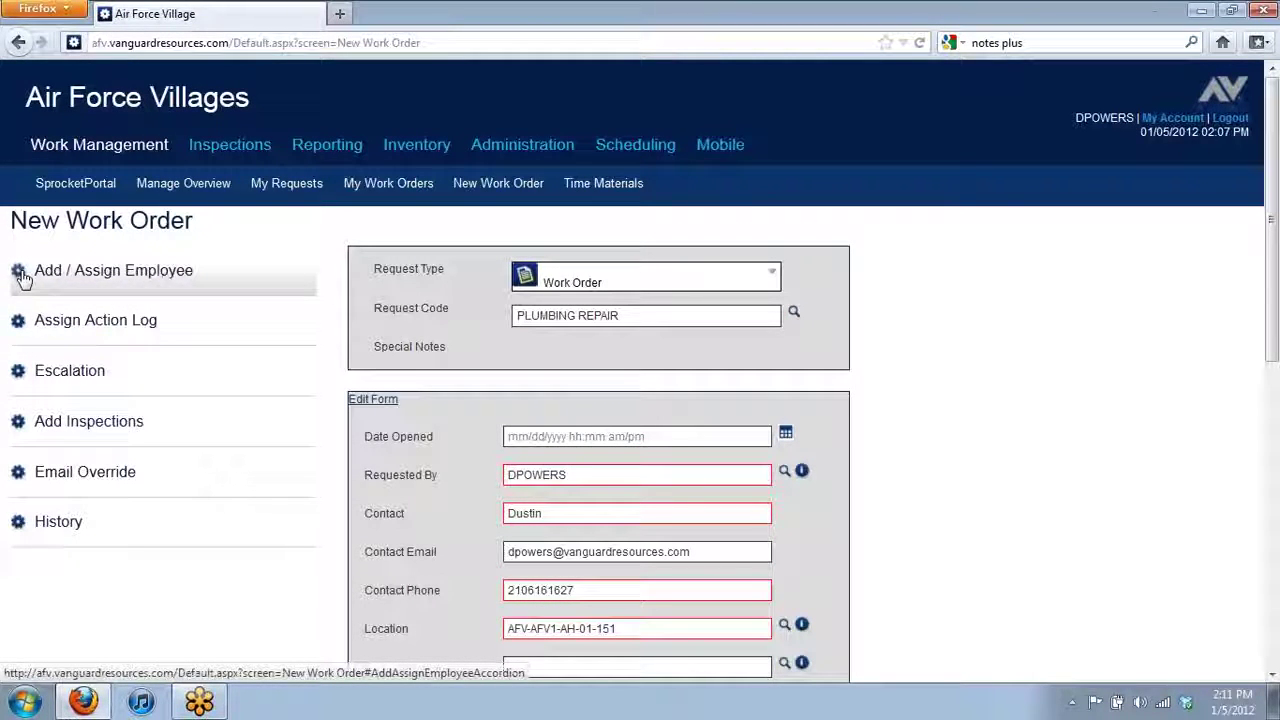
- Expand the Add / Assign Employee section and scroll through its options
left_click(22, 277)
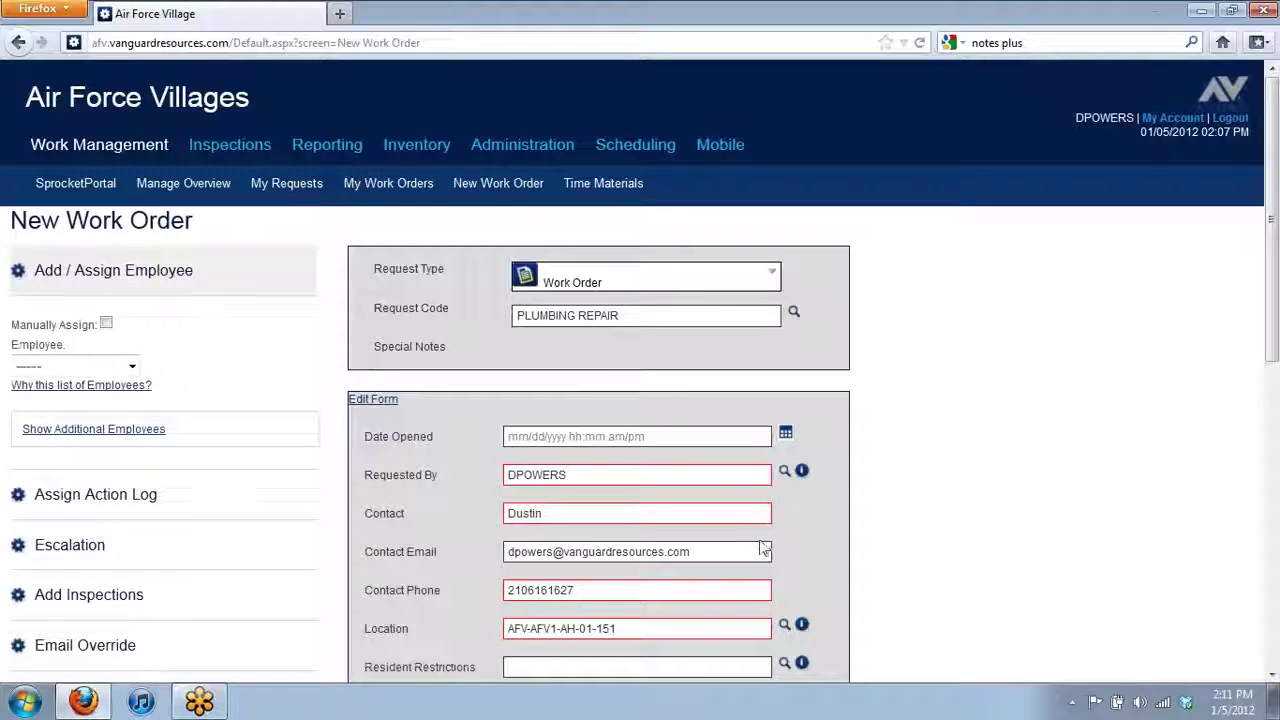
scroll(805, 541, "down", 2)
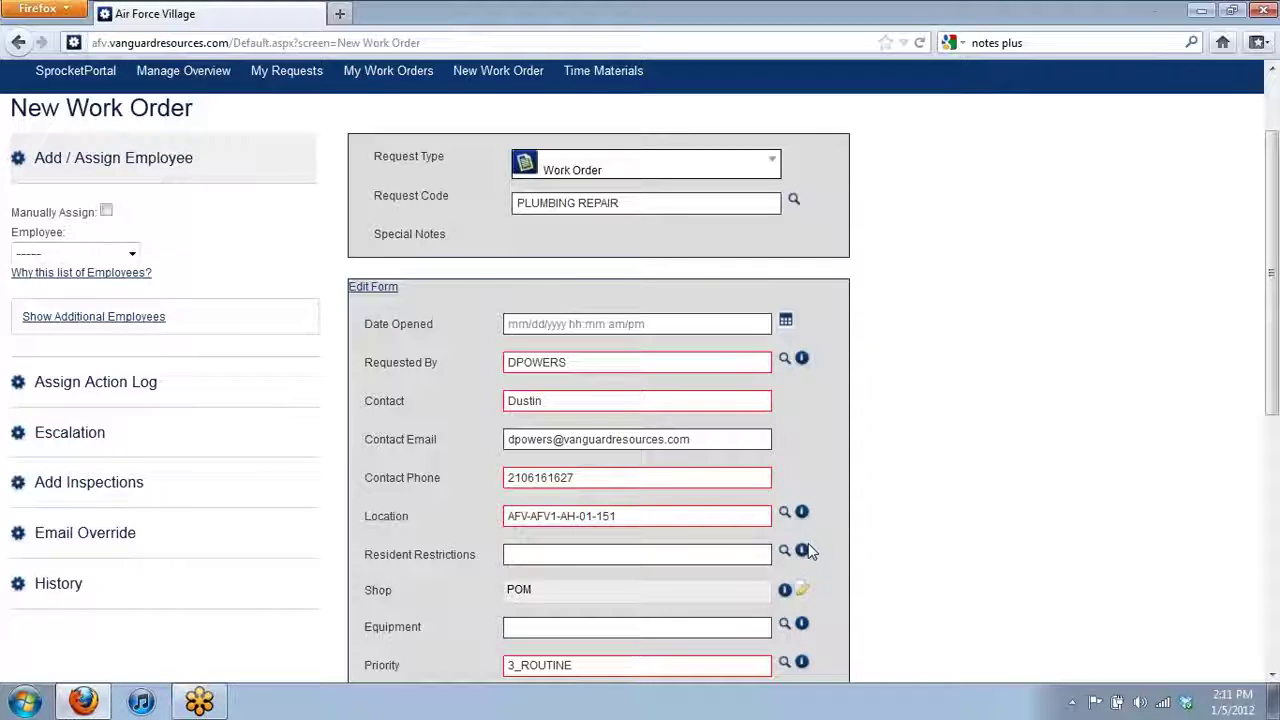
scroll(660, 605, "down", 8)
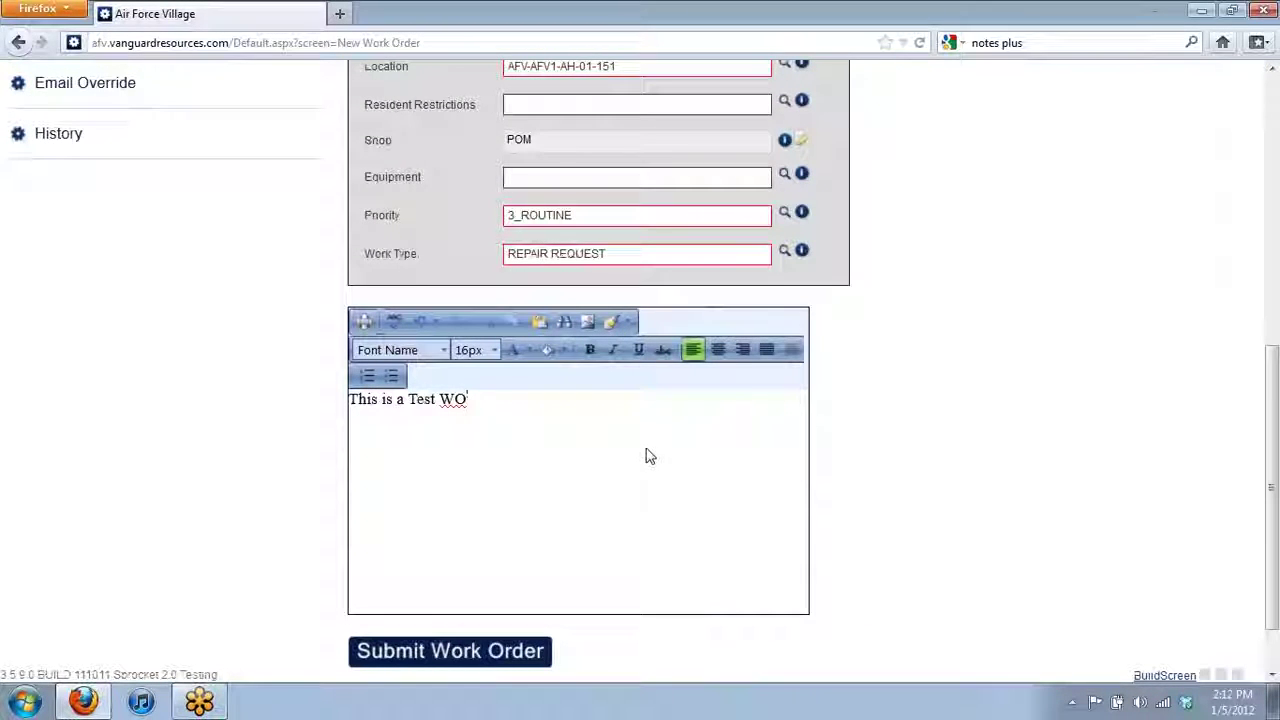
scroll(646, 451, "up", 2)
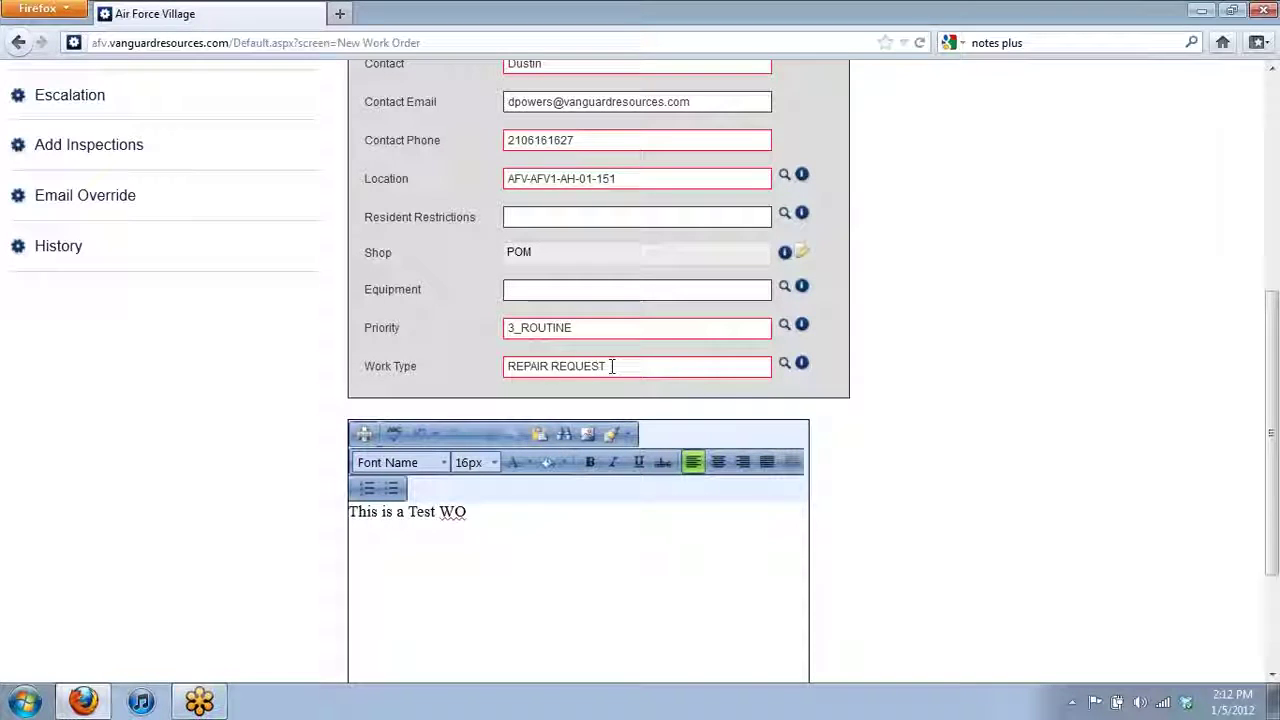
scroll(617, 368, "up", 2)
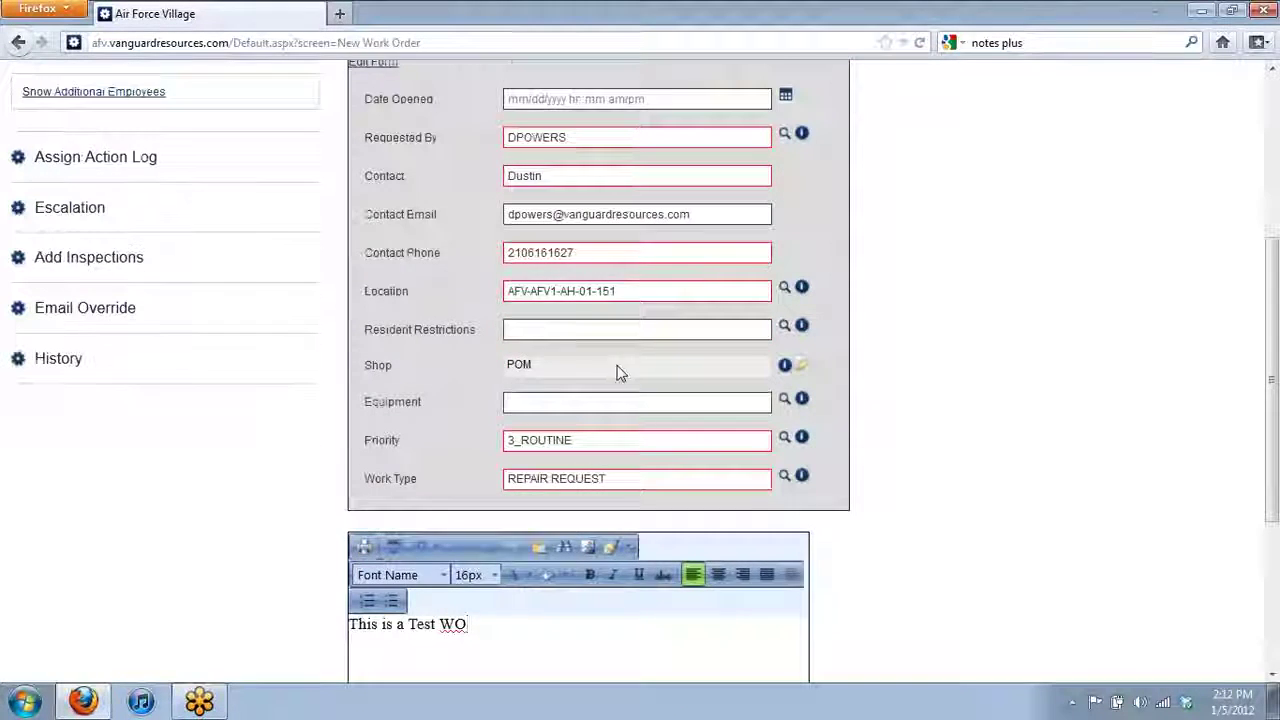
scroll(617, 368, "up", 2)
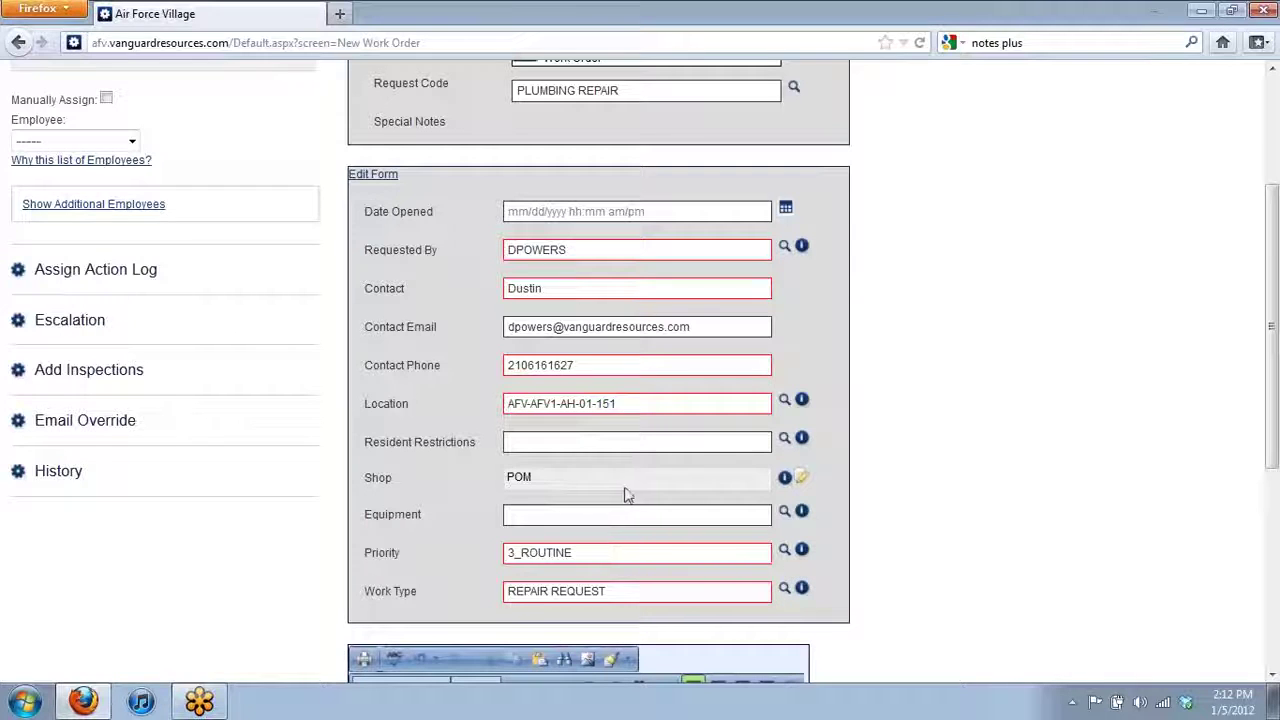
scroll(628, 494, "up", 5)
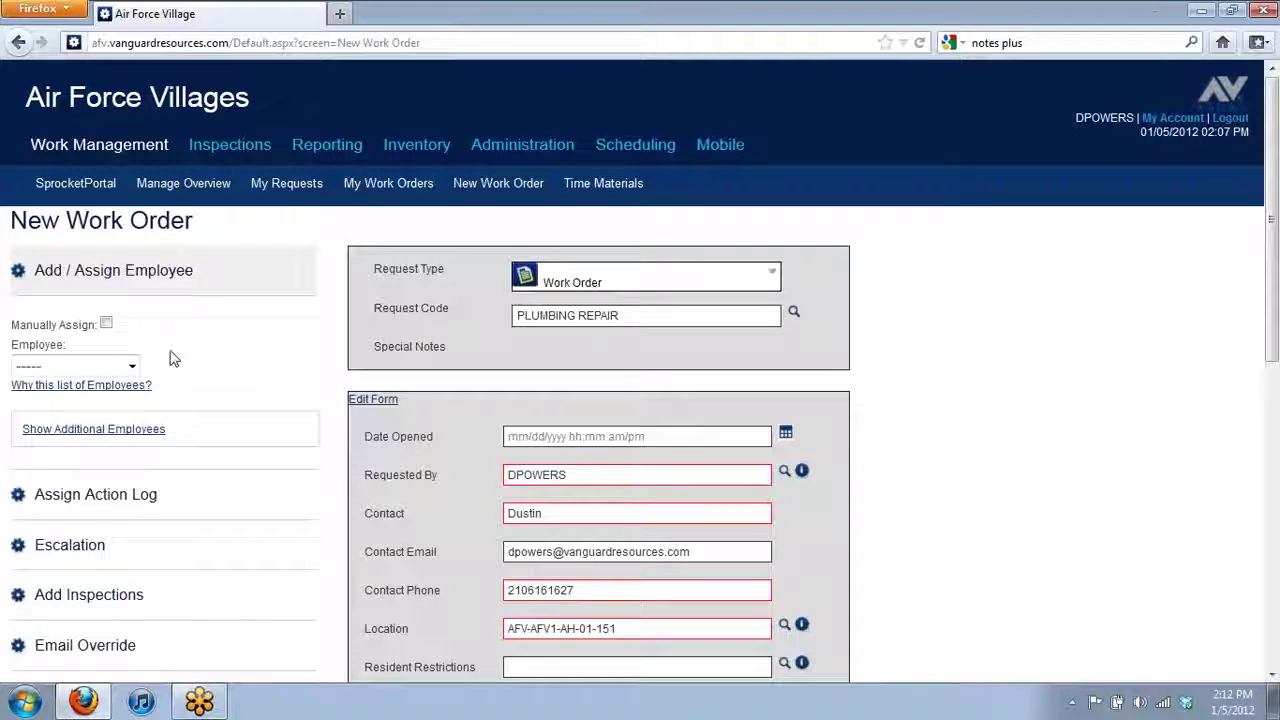
- Check the Employee dropdown without choosing anyone, then view 'Why this list of Employees?'
left_click(63, 292)
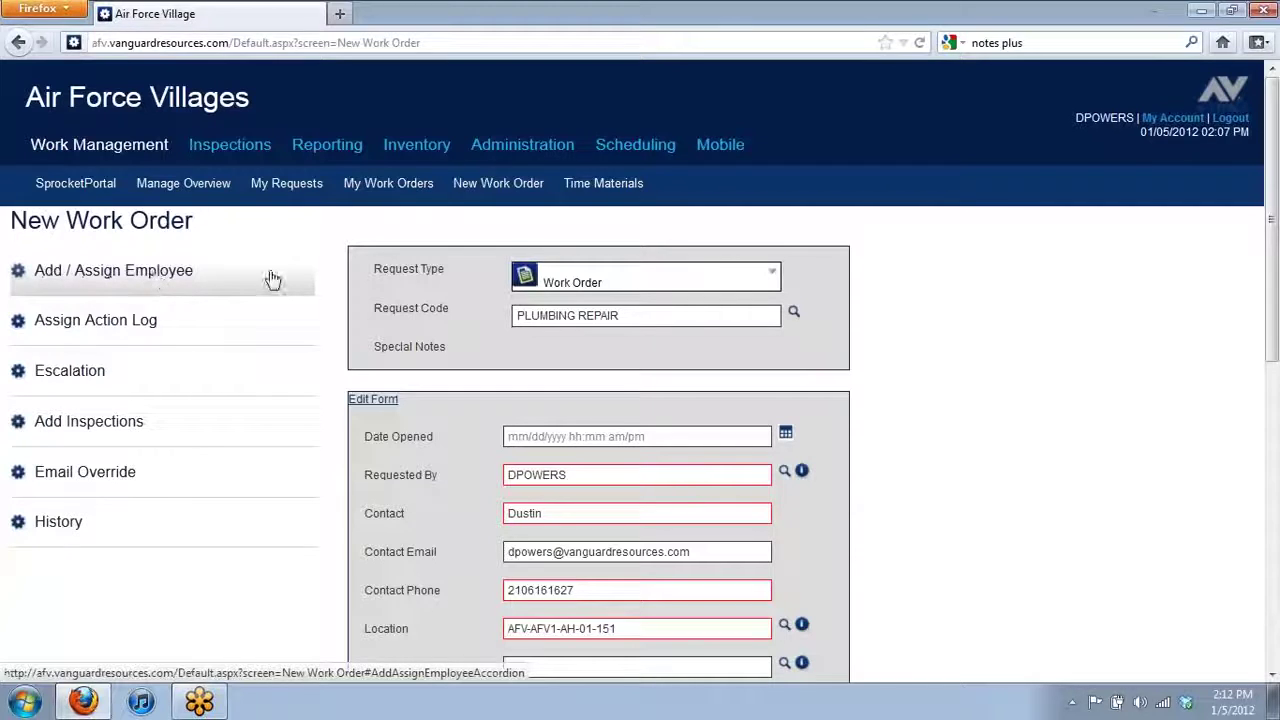
left_click(170, 285)
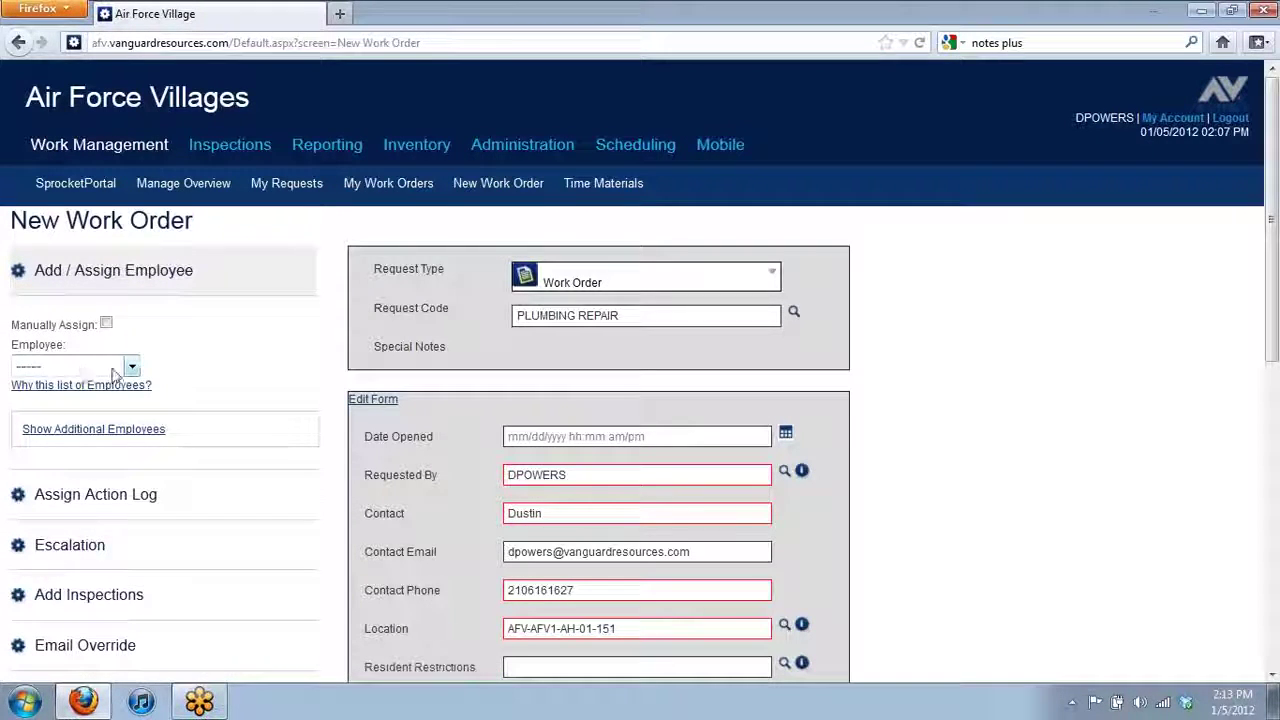
left_click(132, 368)
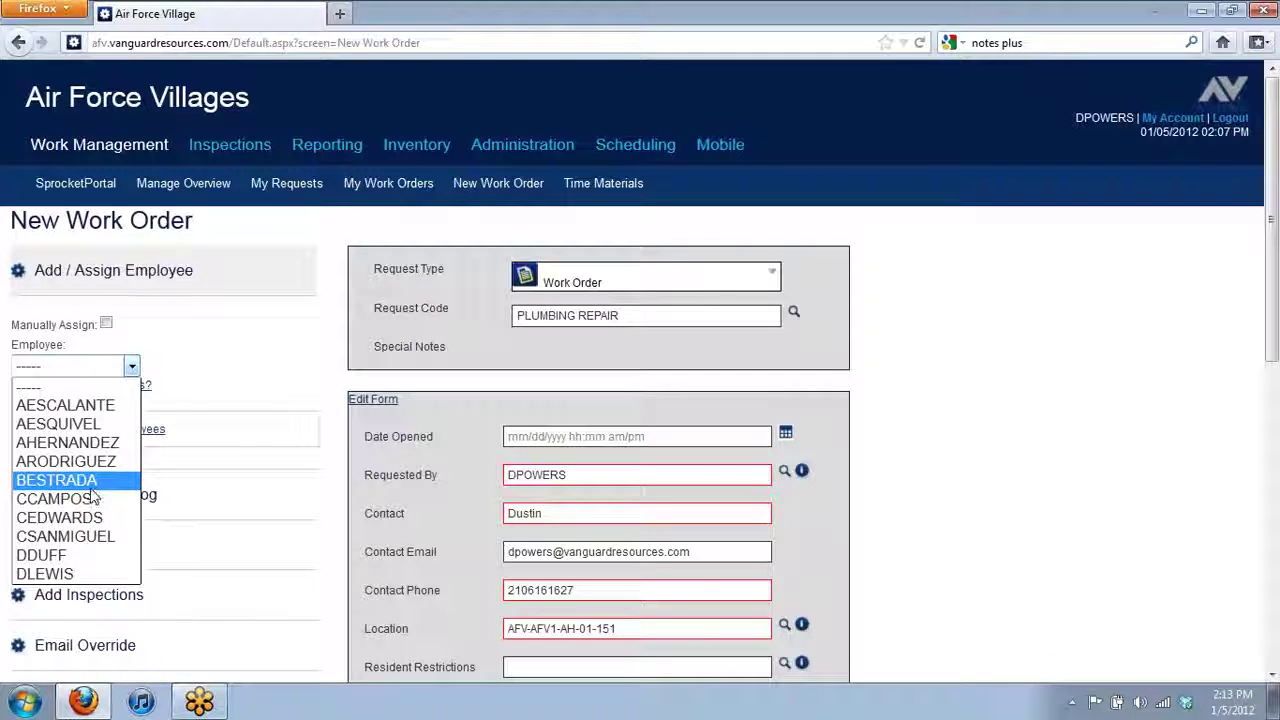
left_click(229, 378)
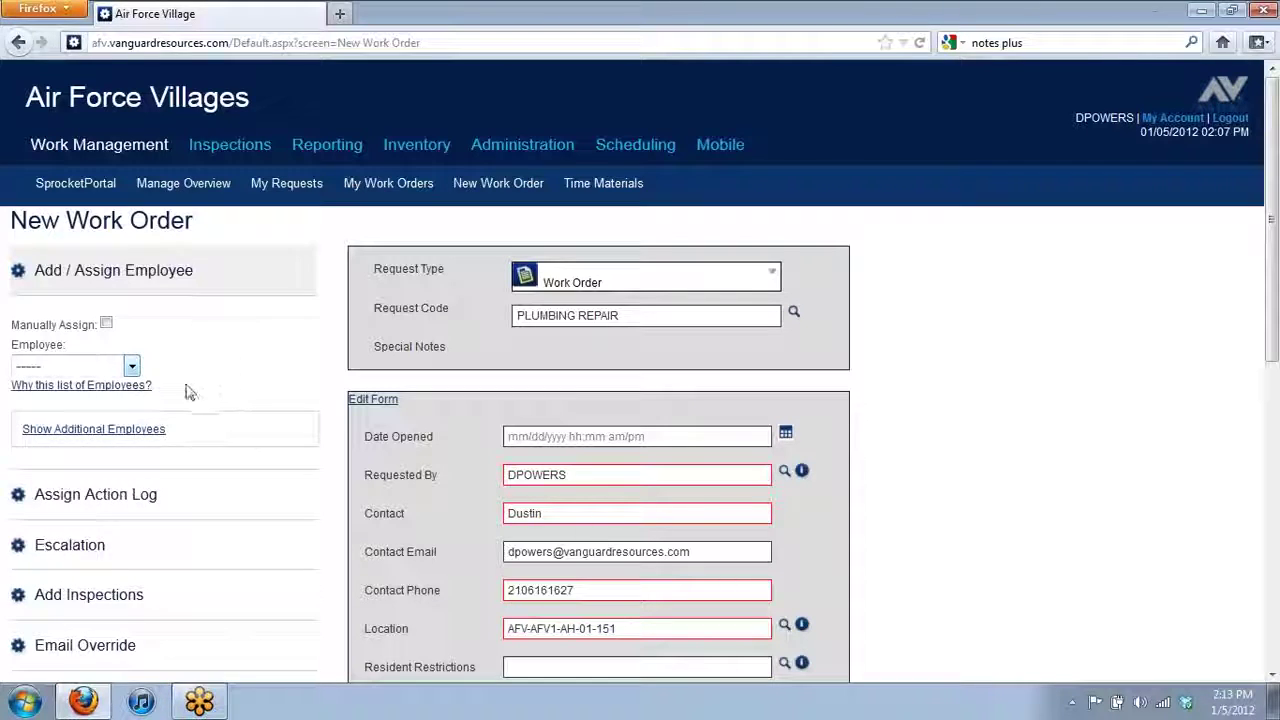
left_click(33, 398)
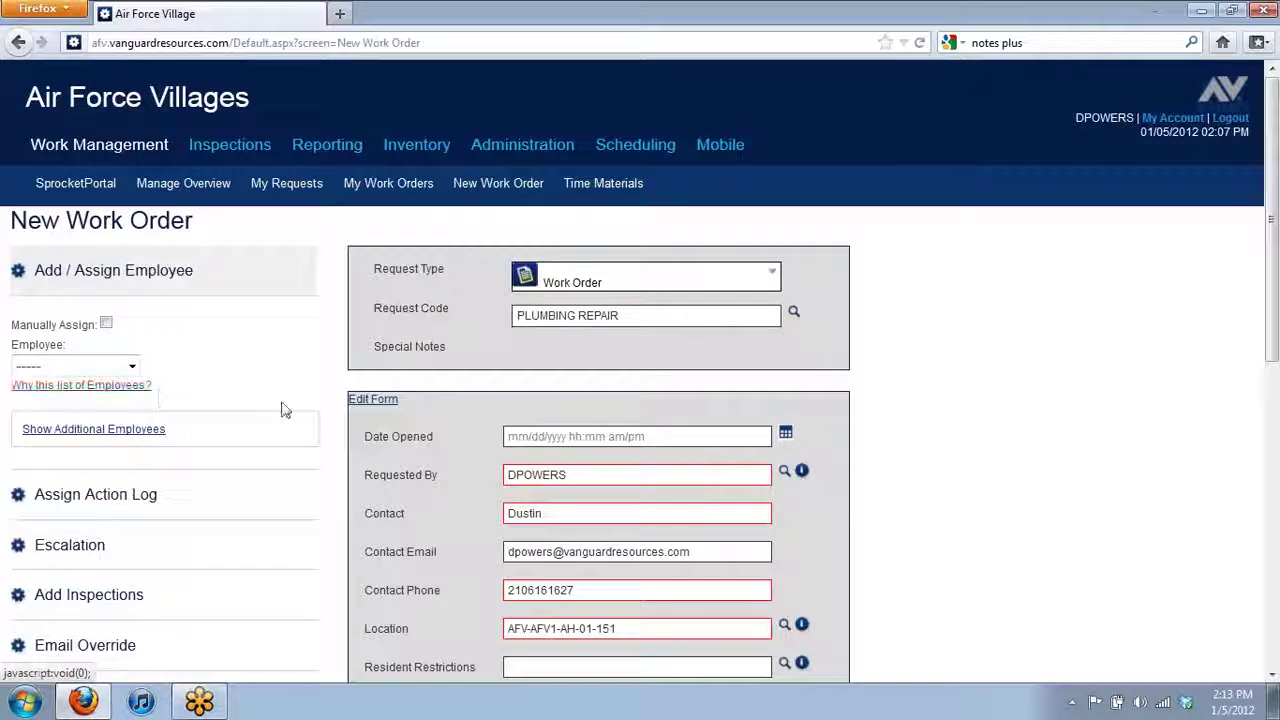
scroll(805, 449, "down", 4)
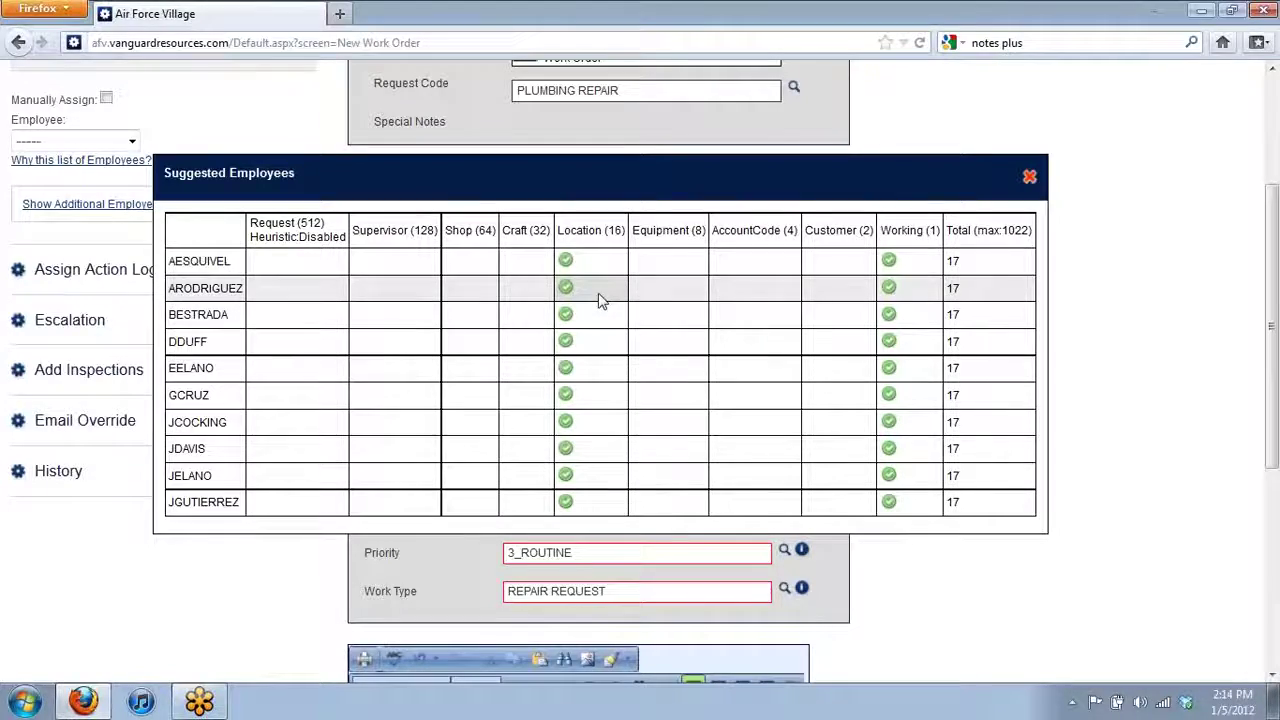
left_click_drag(620, 165, 658, 462)
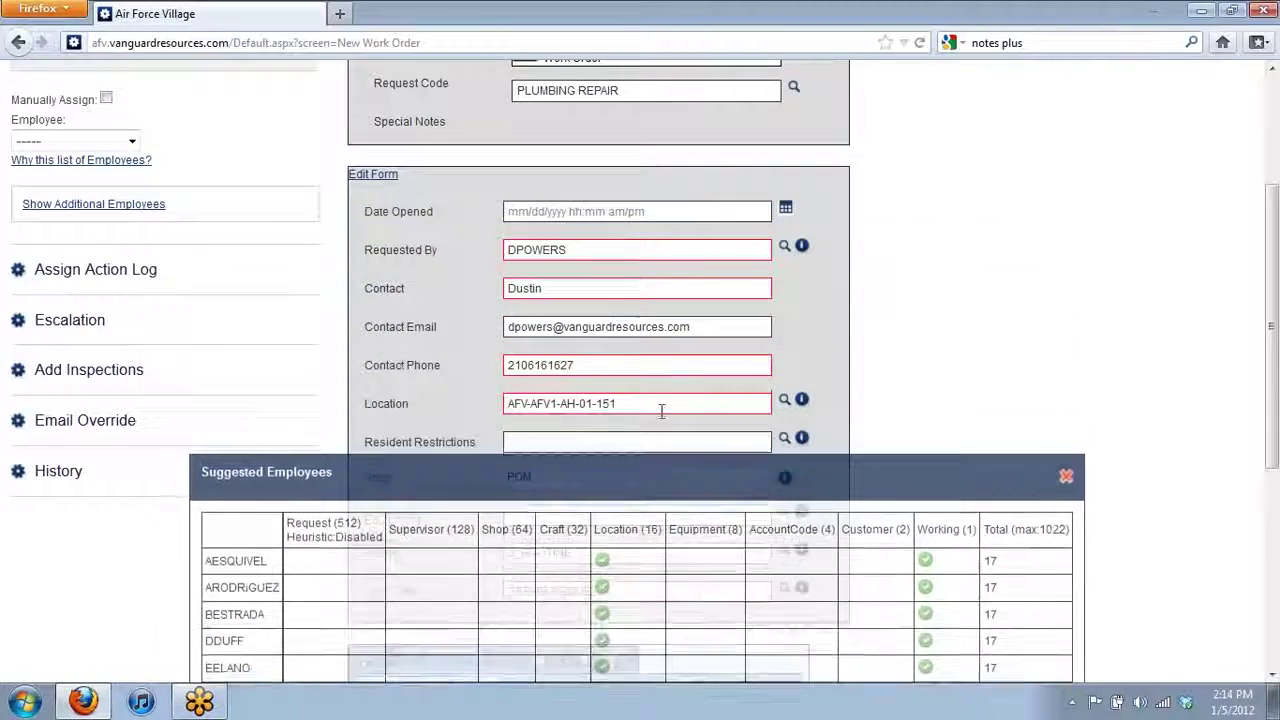
left_click_drag(661, 411, 666, 150)
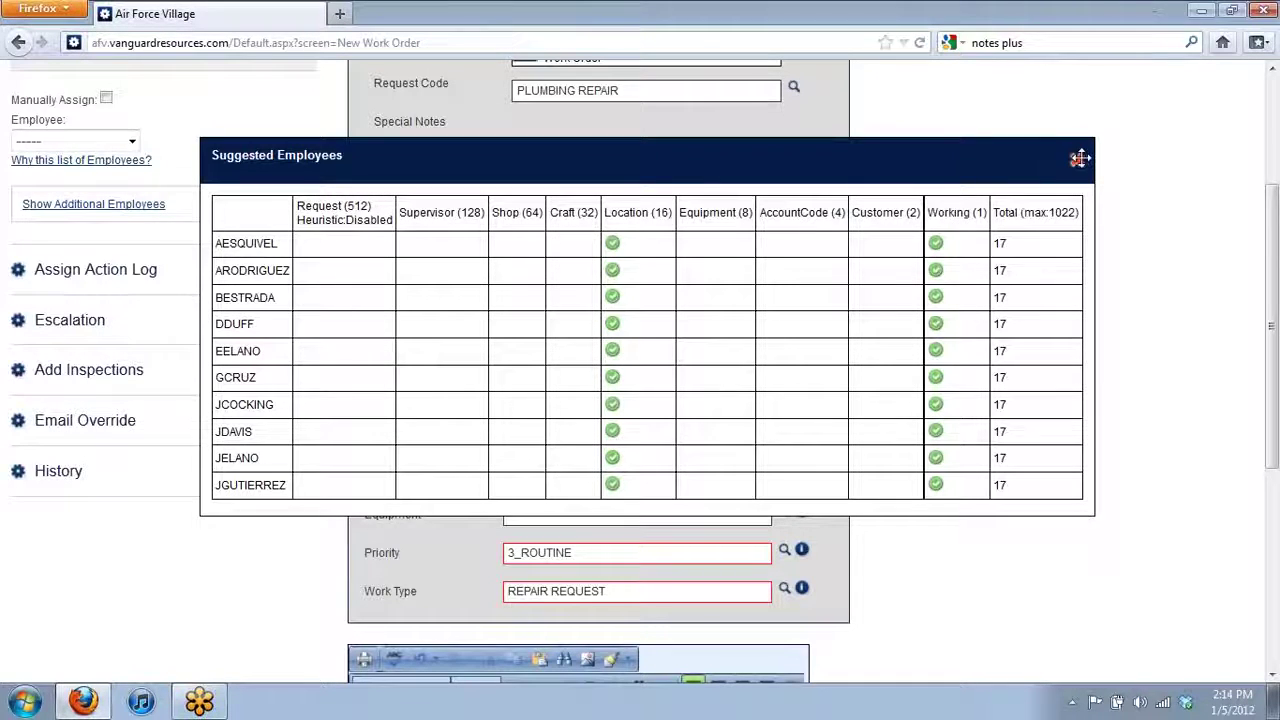
left_click(1080, 159)
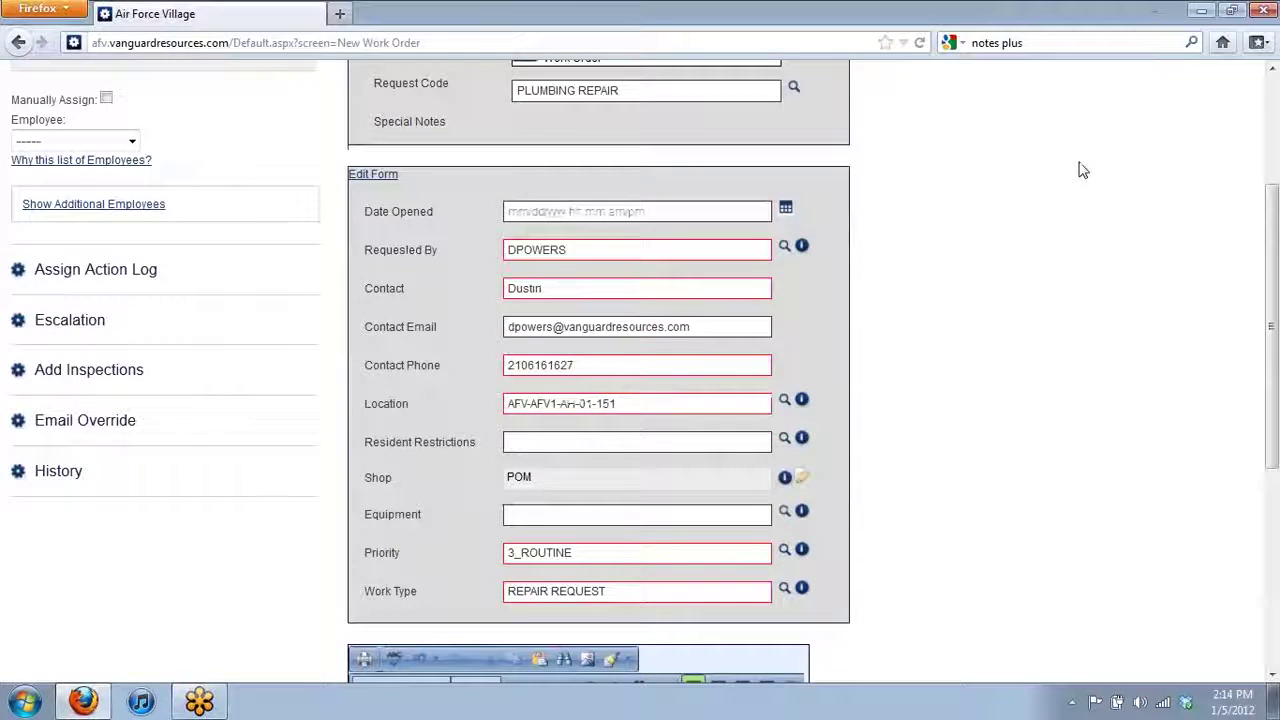
scroll(160, 276, "up", 2)
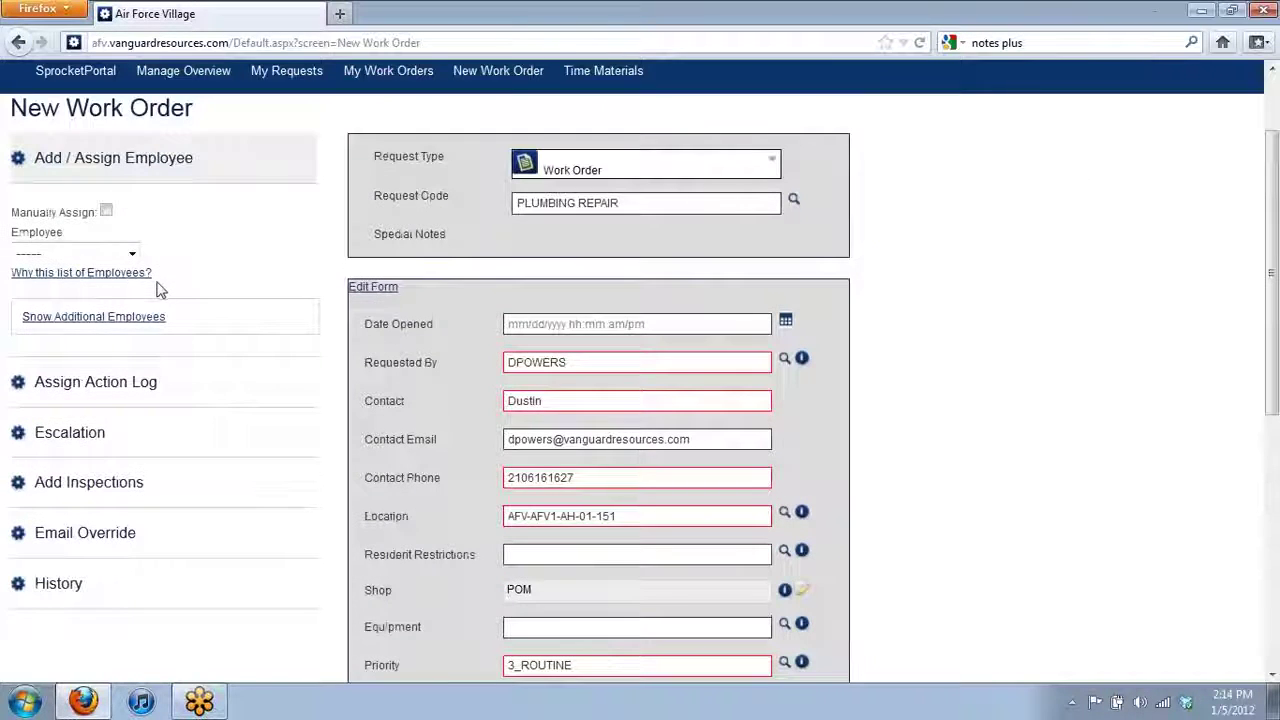
- Manually assign the requester's username as Employee and submit the work order
left_click(107, 255)
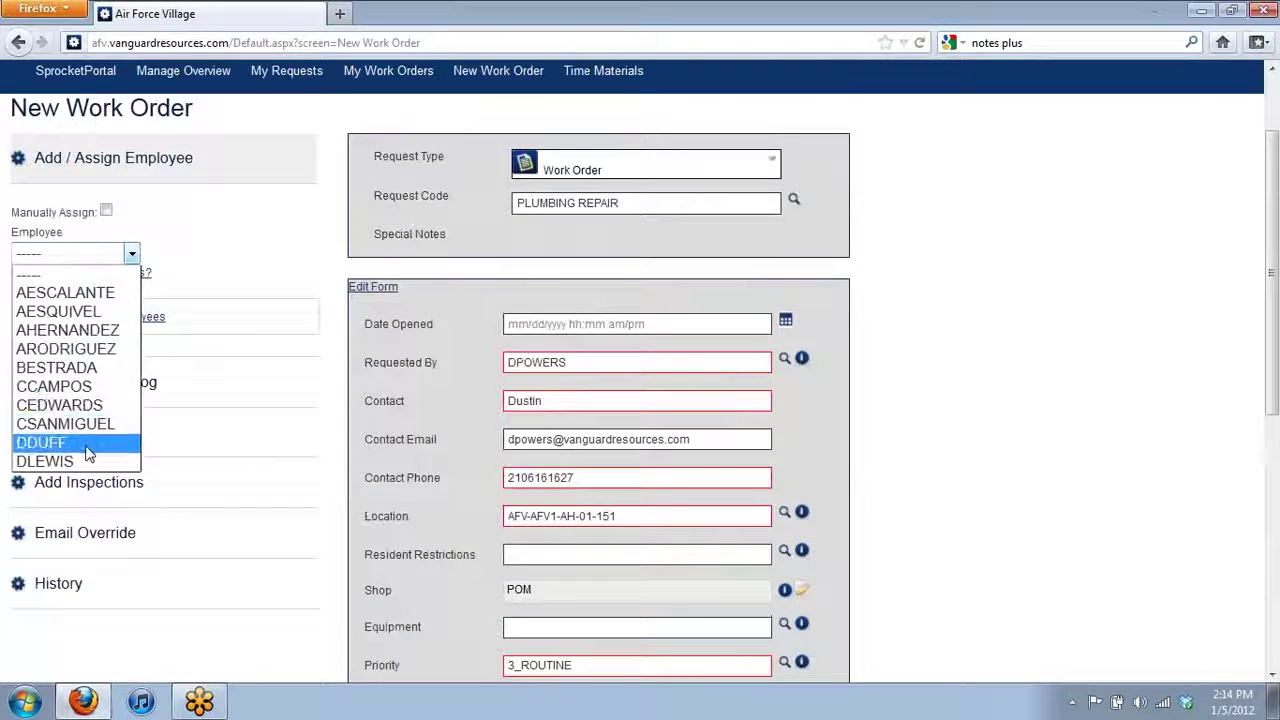
left_click(107, 212)
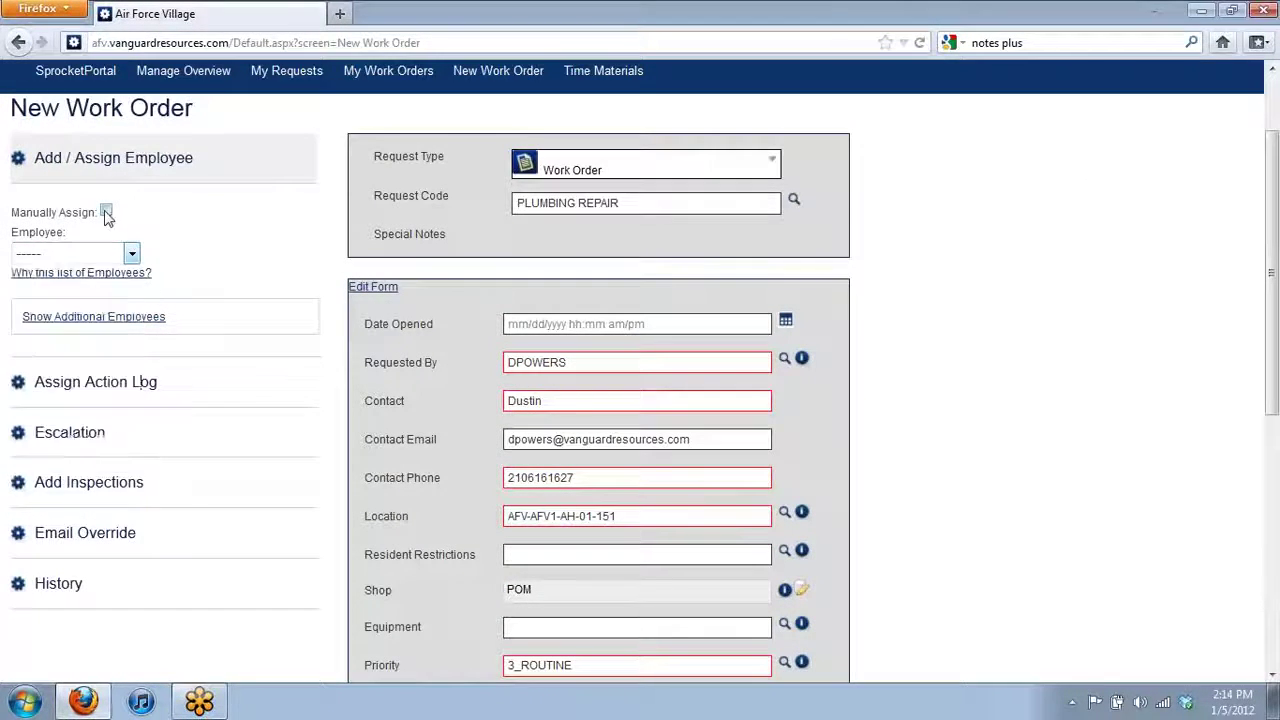
left_click(107, 214)
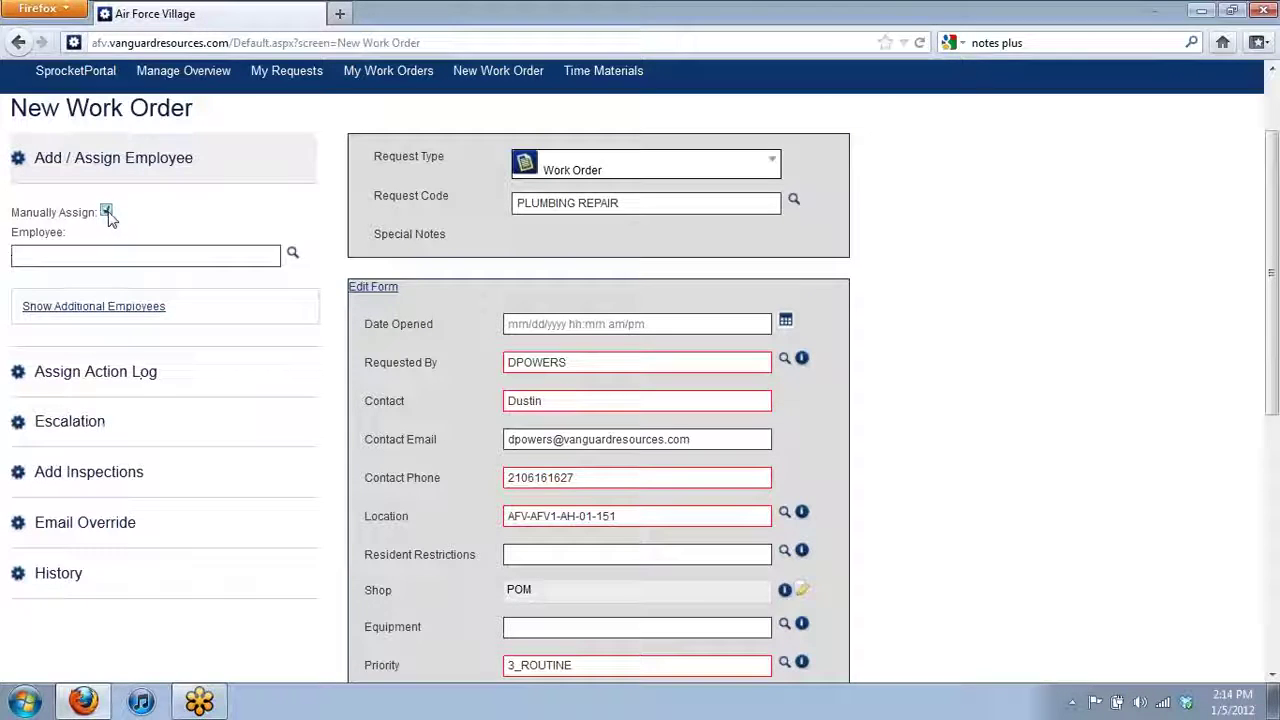
left_click(168, 257)
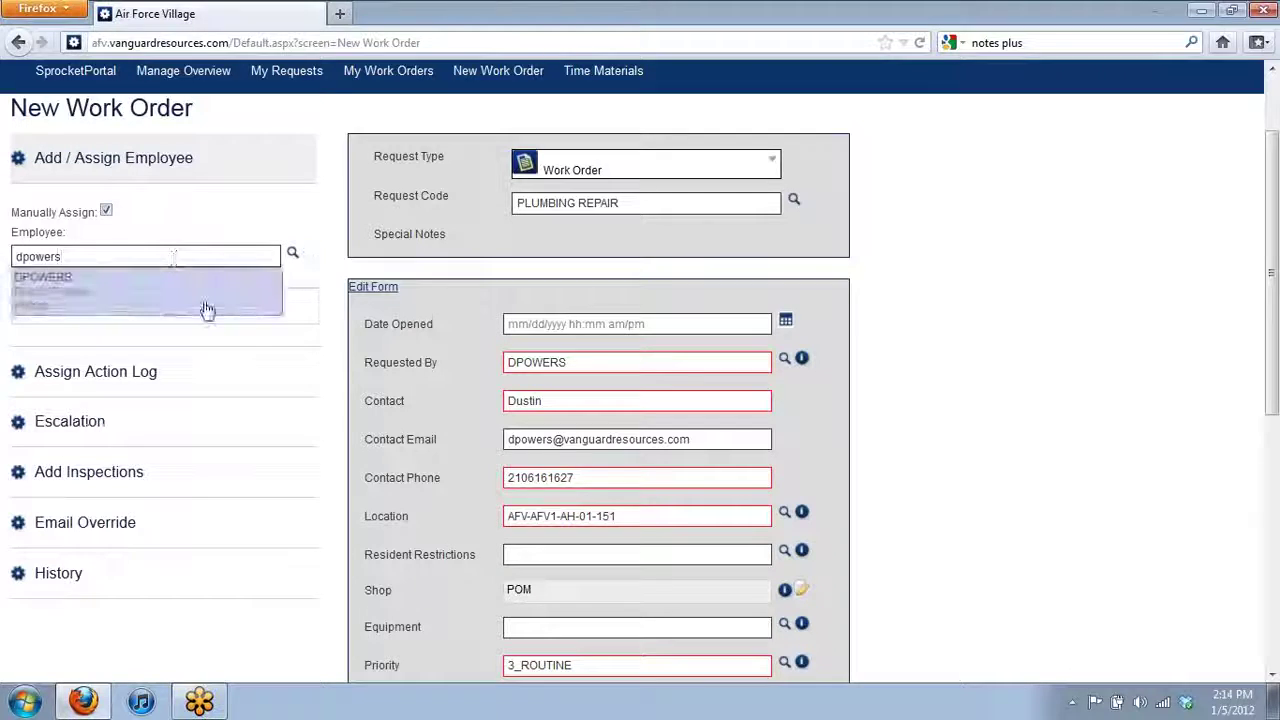
left_click(206, 309)
scroll(166, 360, "down", 10)
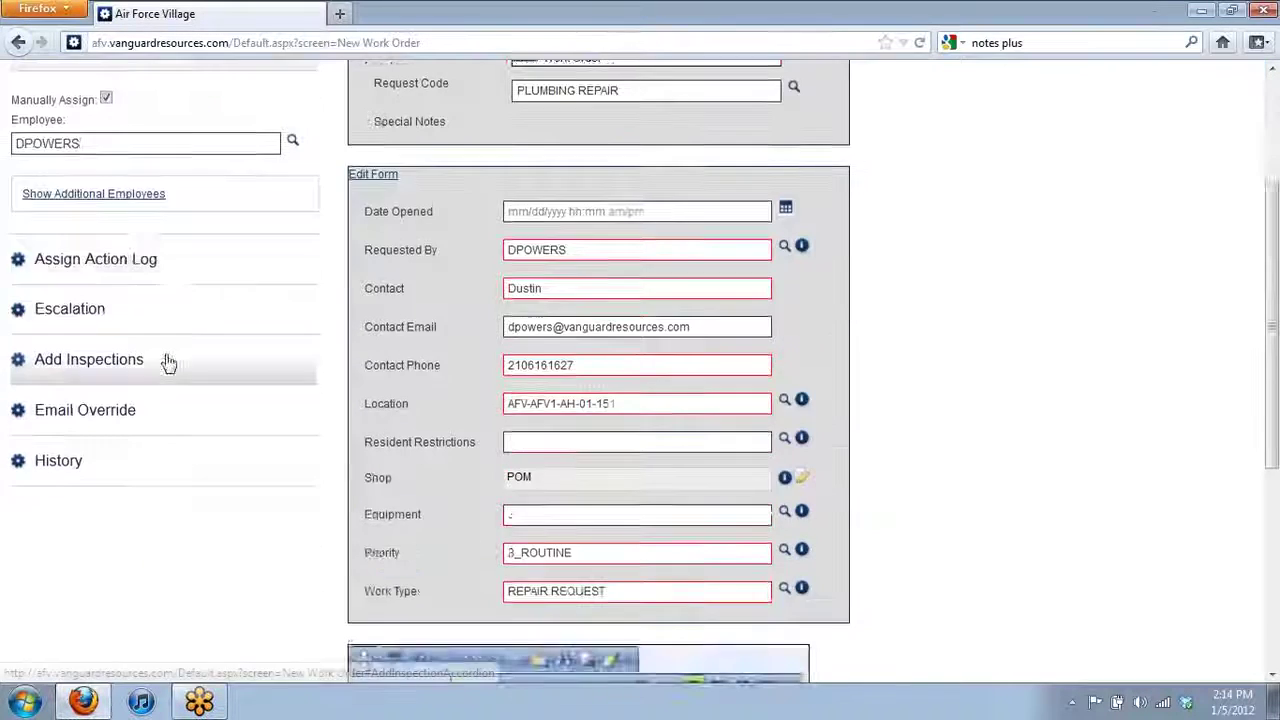
left_click(476, 578)
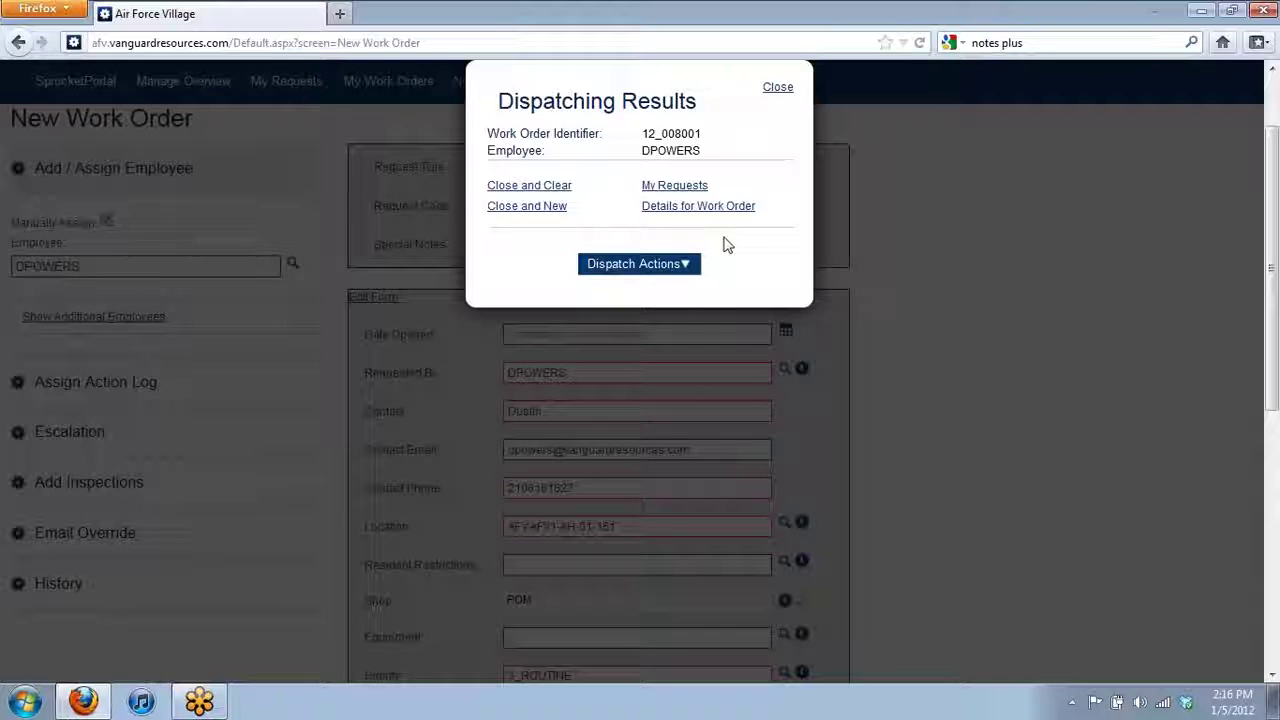
- Dismiss the Dispatching Results dialog and return to the top of the New Work Order form
left_click(545, 193)
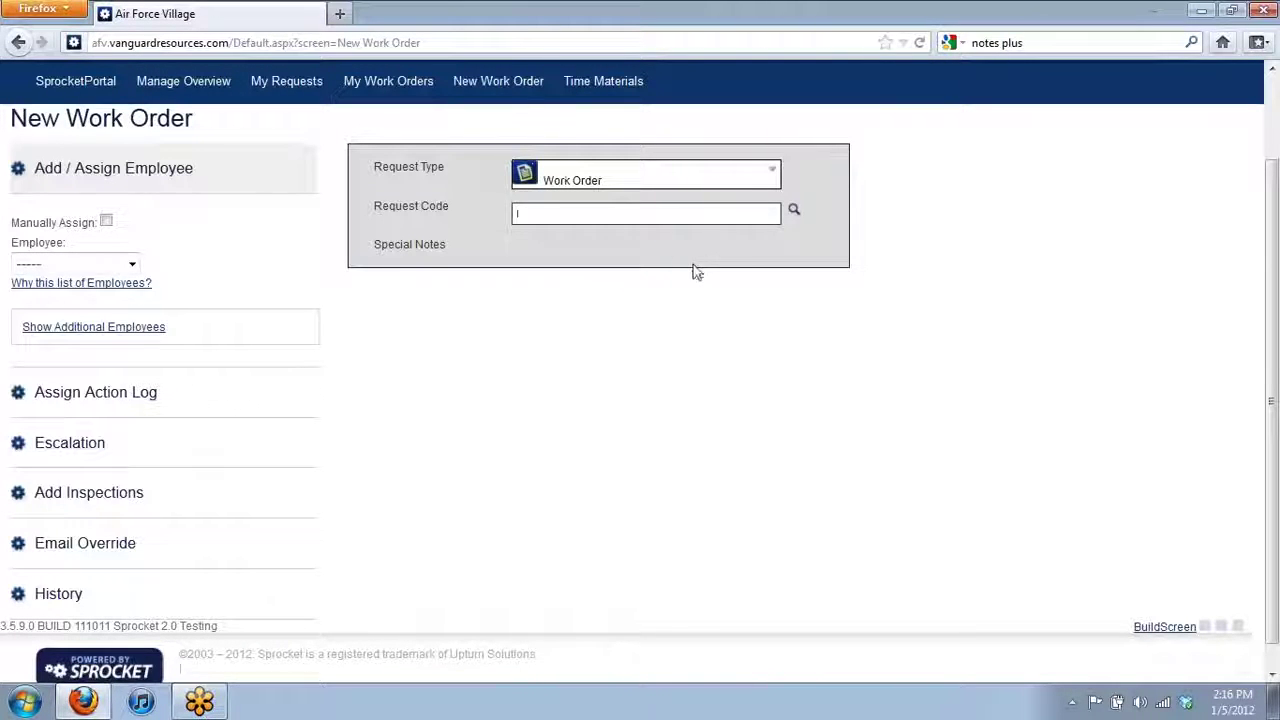
scroll(409, 345, "up", 2)
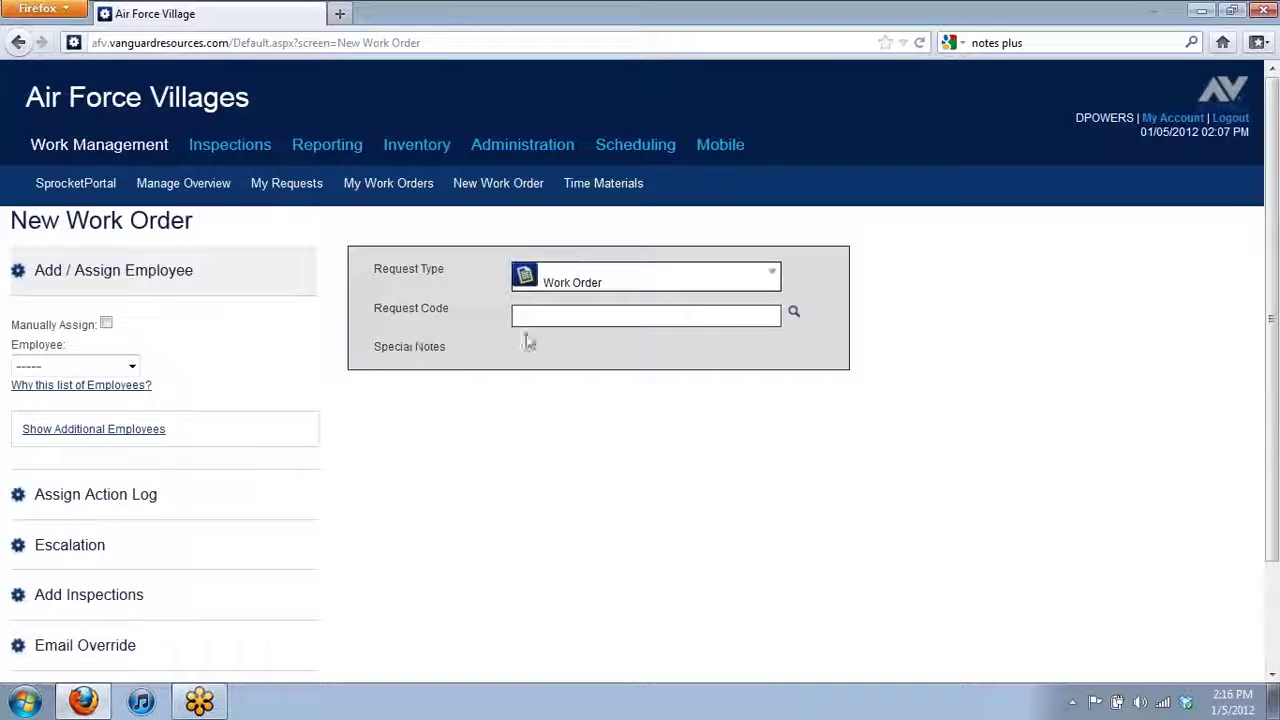
- Open Manage Overview and scroll through the work order list and back up
left_click(178, 181)
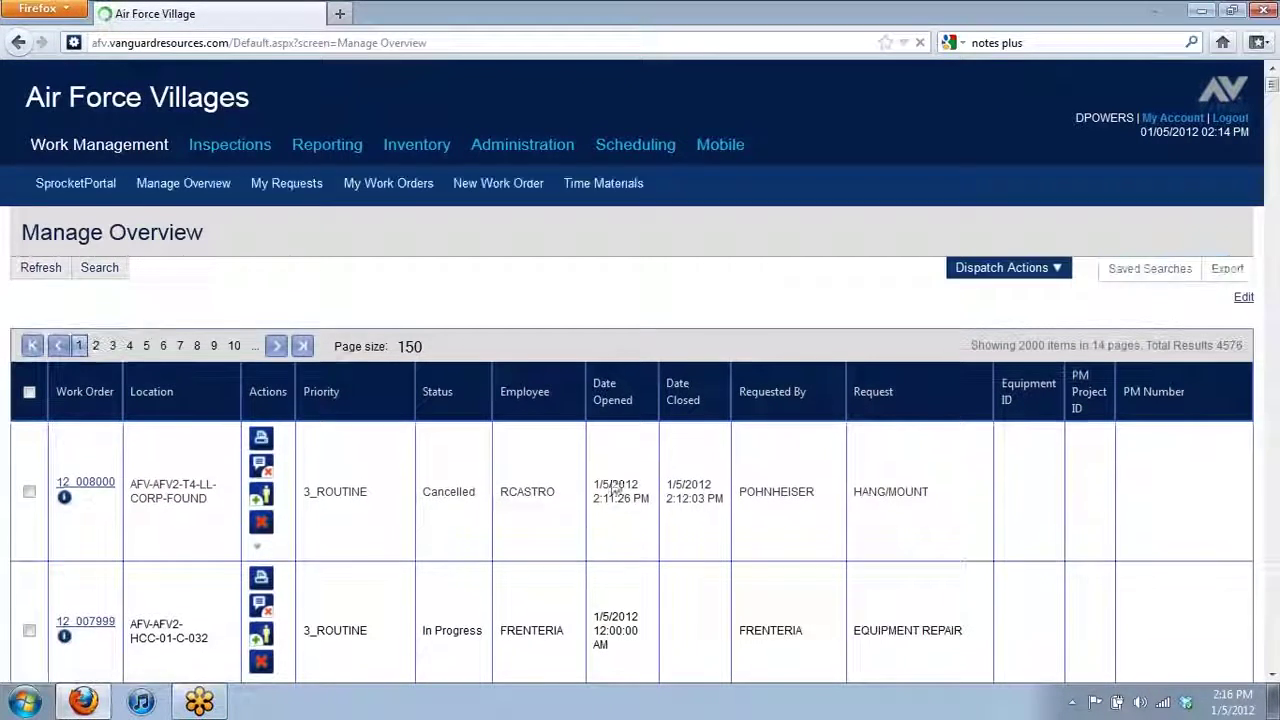
scroll(614, 477, "down", 2)
scroll(614, 477, "down", 8)
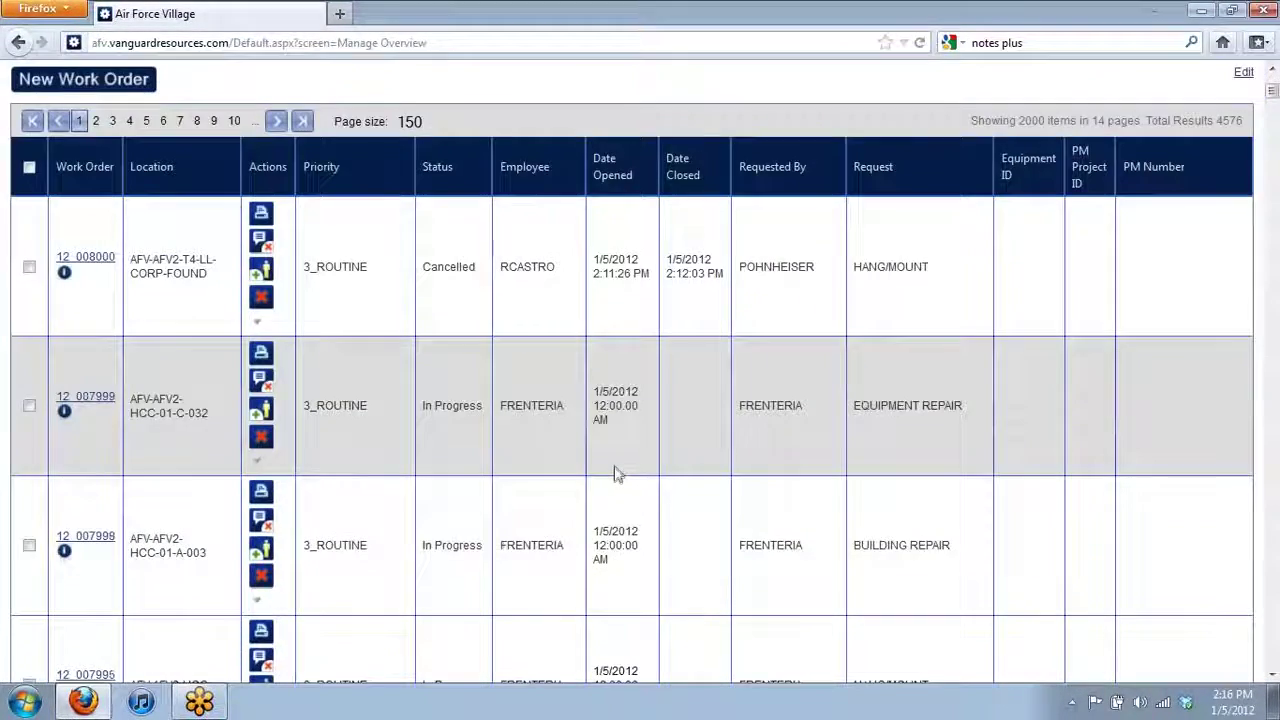
scroll(612, 469, "up", 4)
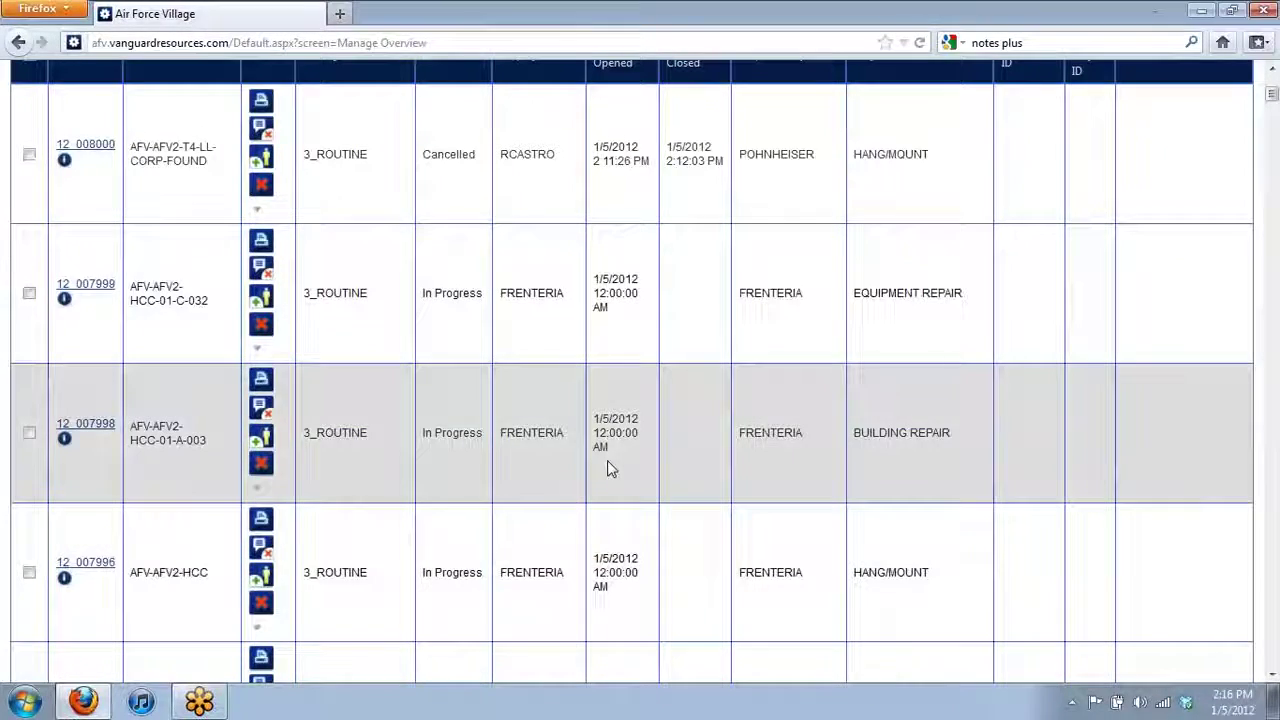
scroll(210, 174, "up", 4)
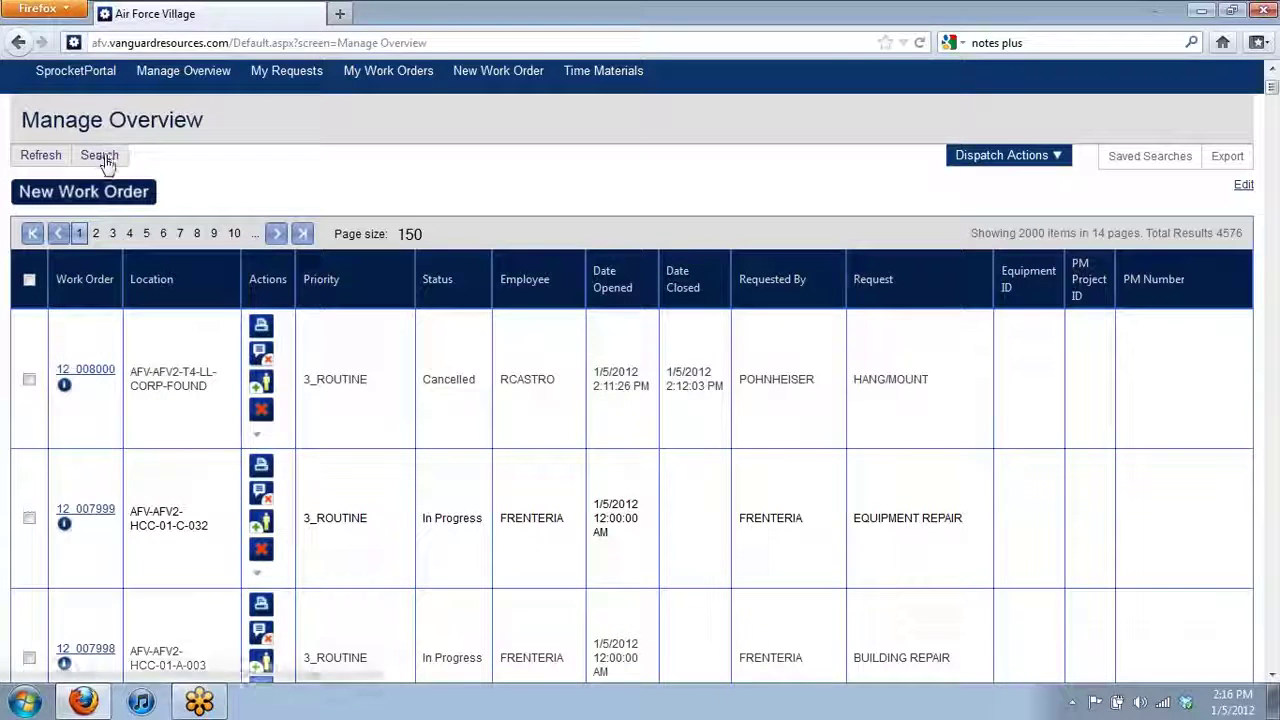
- Delete AFV2 from the Location search filter, rerun the search, and inspect row 12_008001
left_click(100, 155)
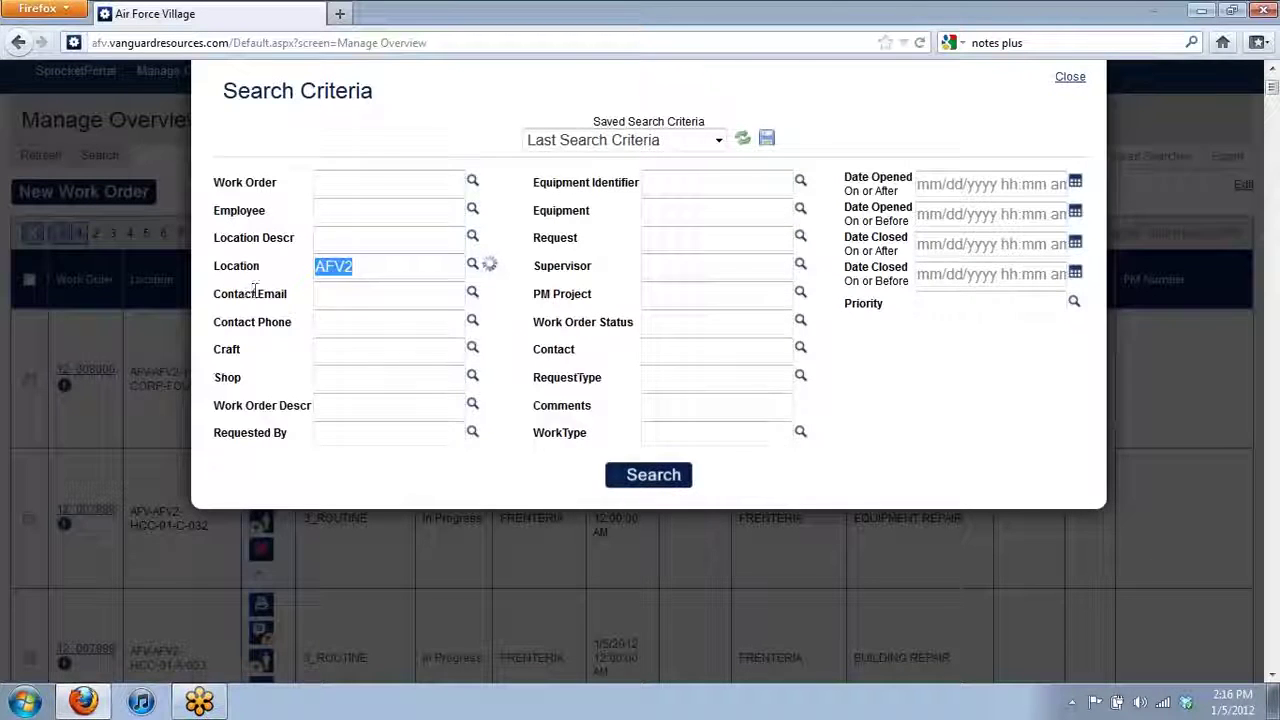
key("BackSpace")
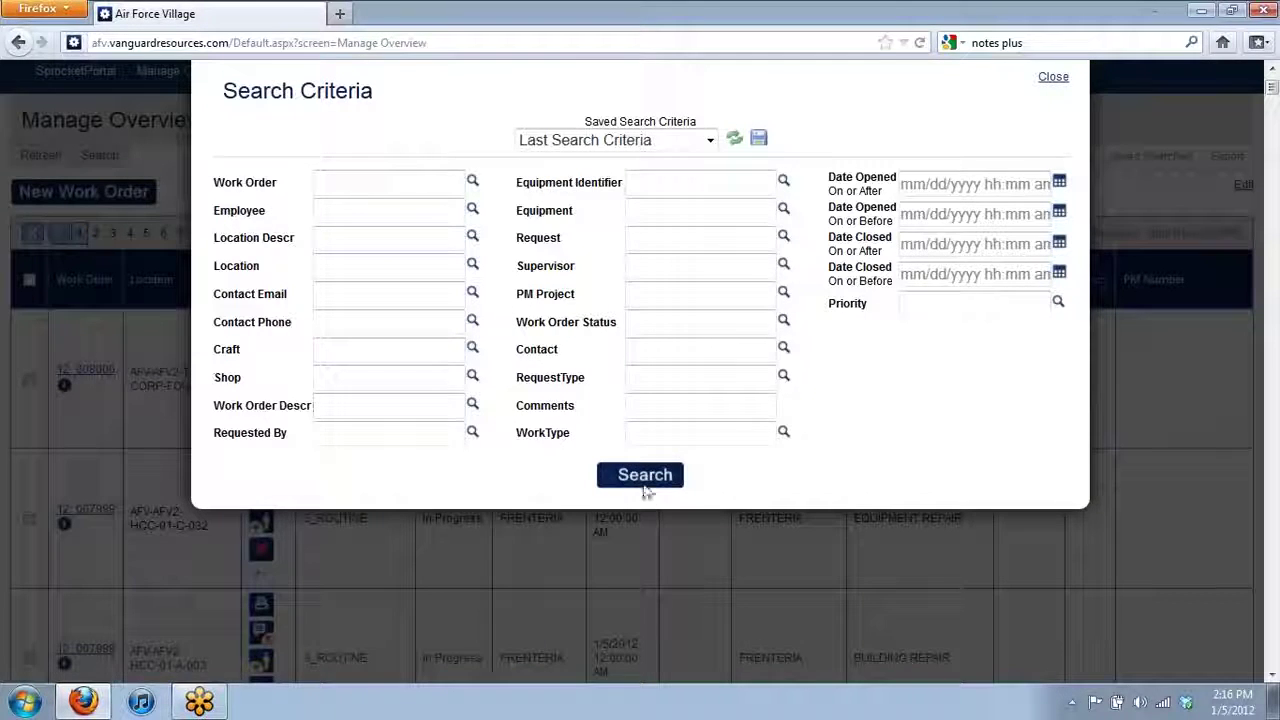
left_click(645, 482)
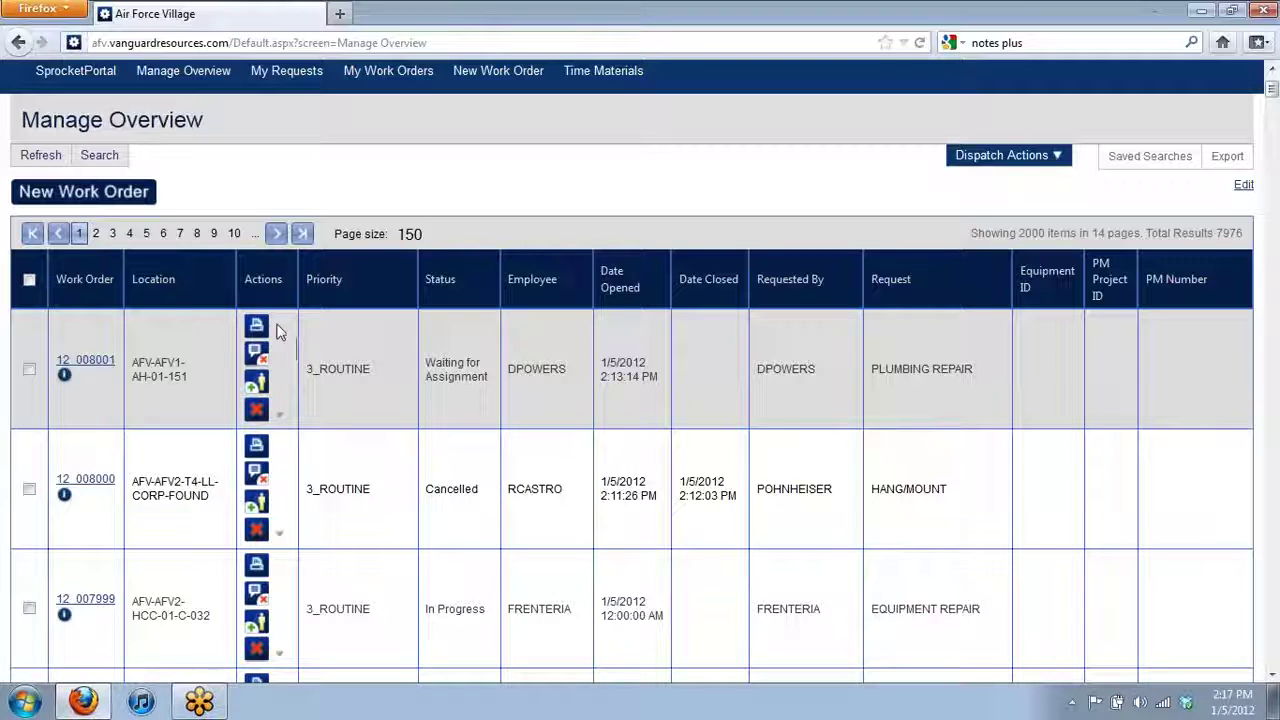
left_click(280, 418)
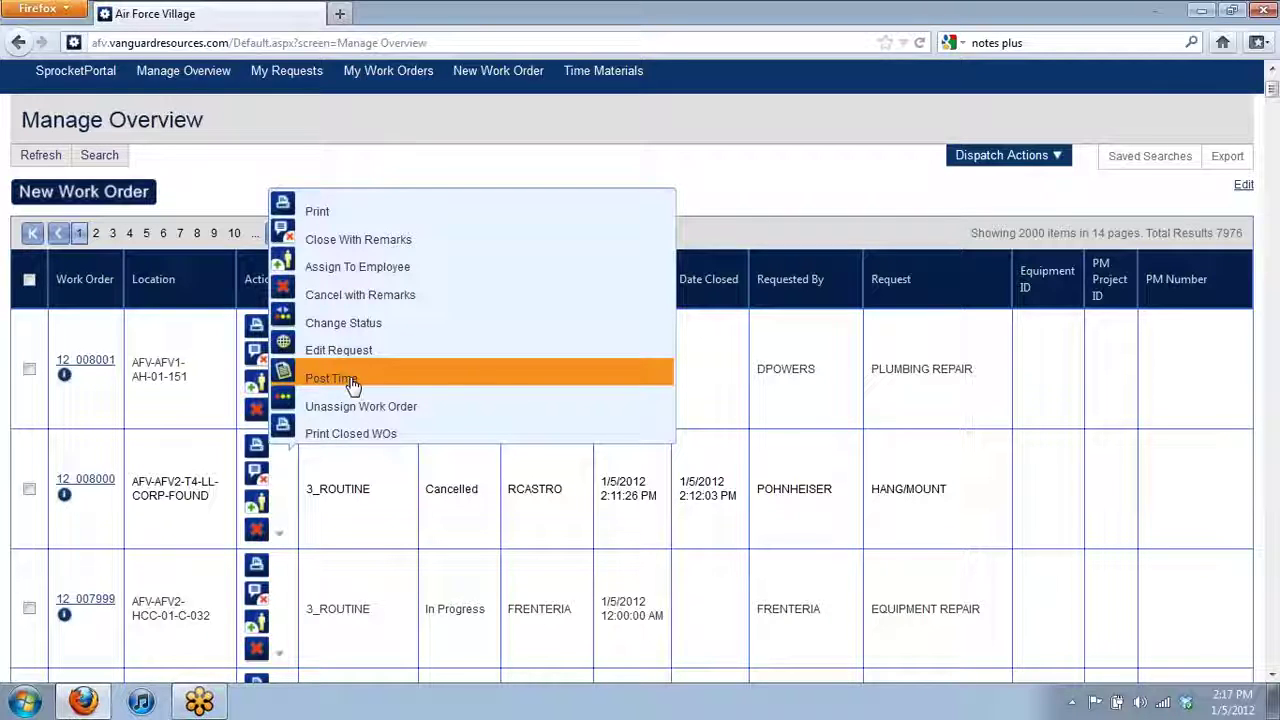
- Tick work orders 12_008001, 12_008000 and 12_007999 and open Dispatch Actions
left_click(29, 369)
left_click(29, 489)
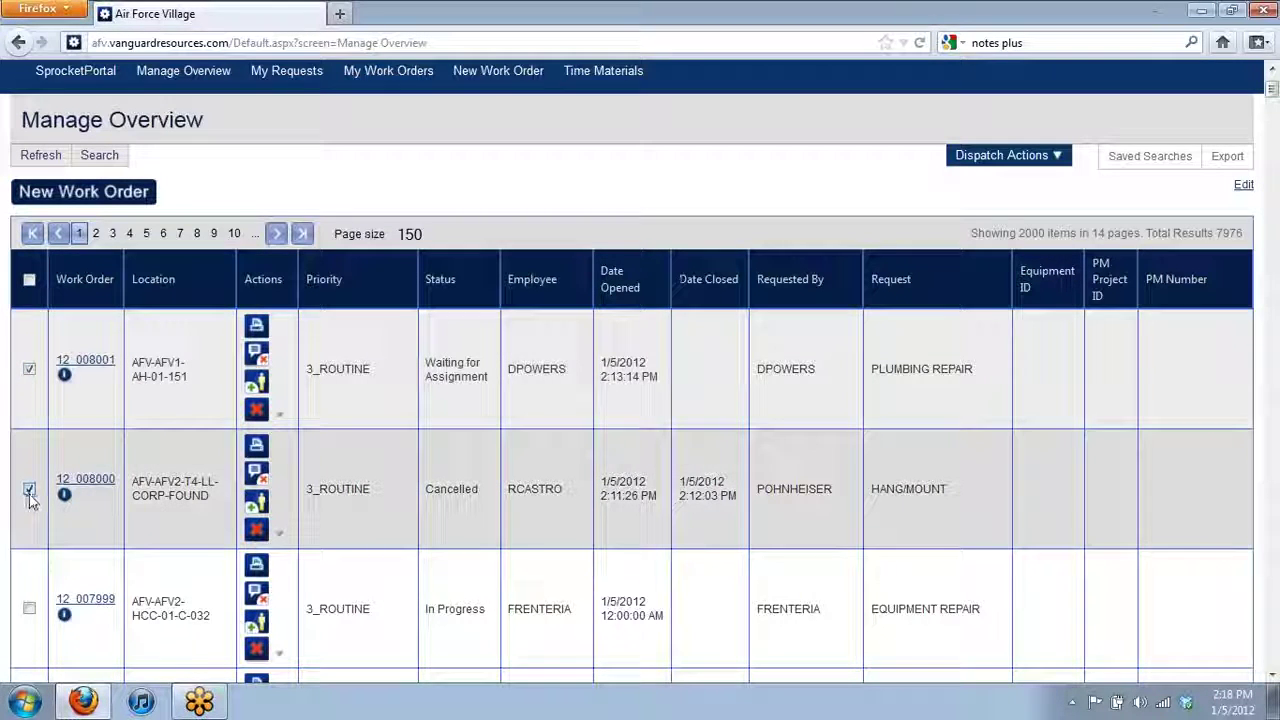
left_click(29, 609)
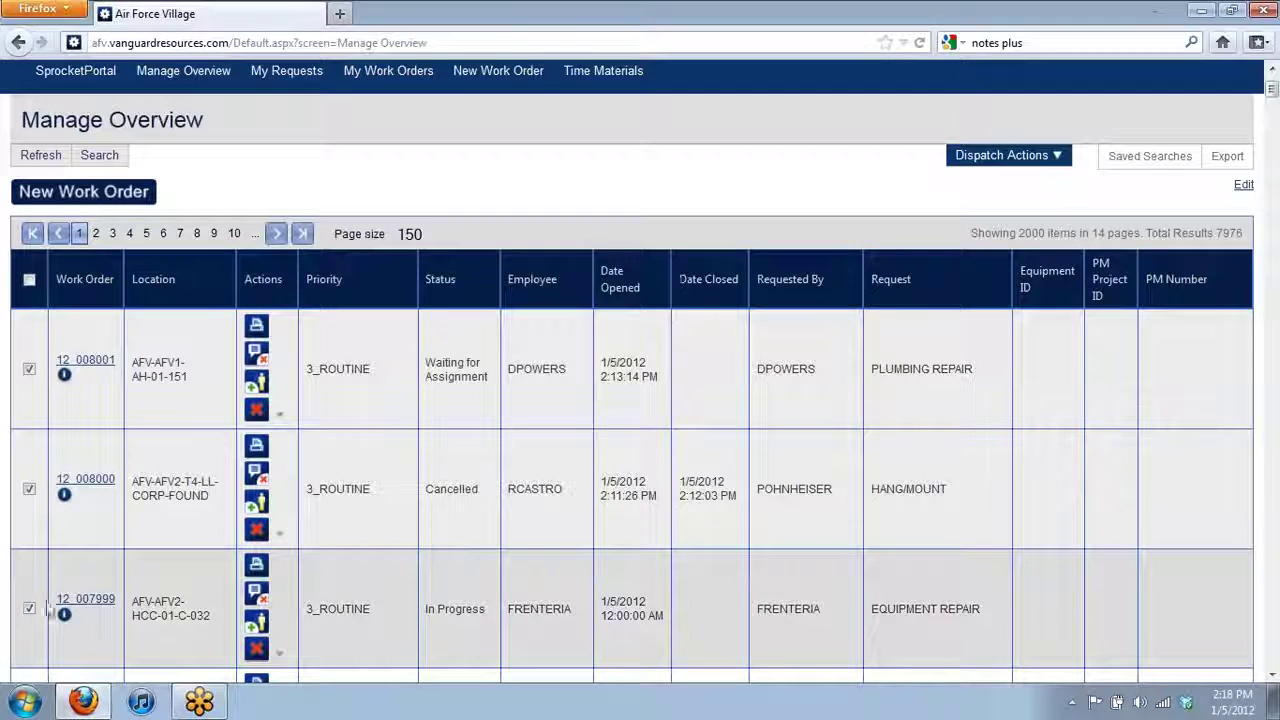
left_click(1047, 157)
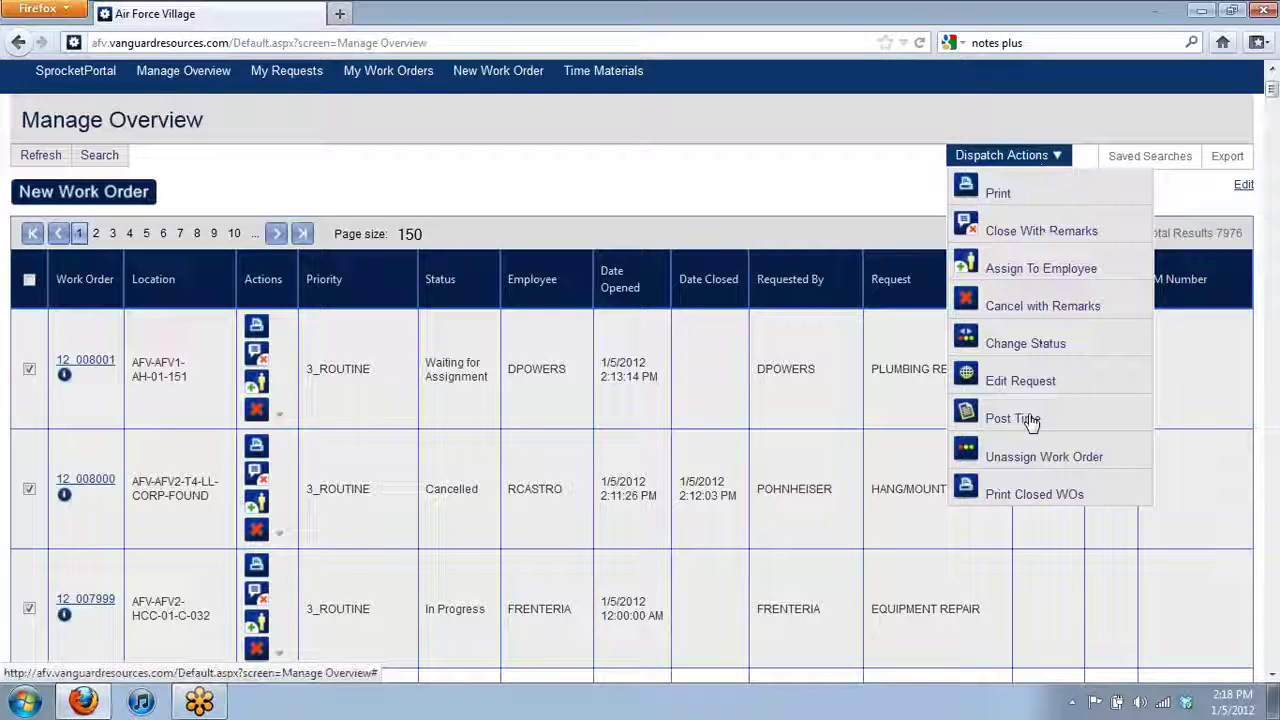
- Cancel posting time for three orders and reopen Post Time for 12_008001 only
left_click(1031, 419)
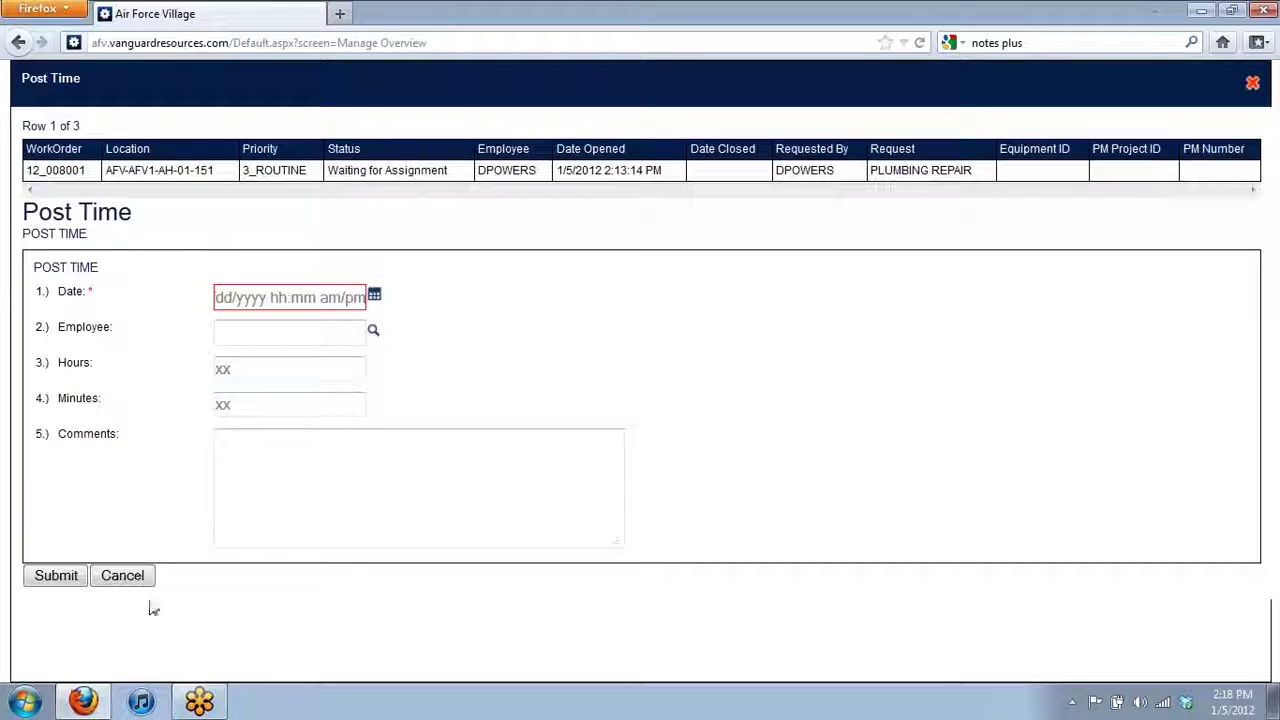
left_click(122, 576)
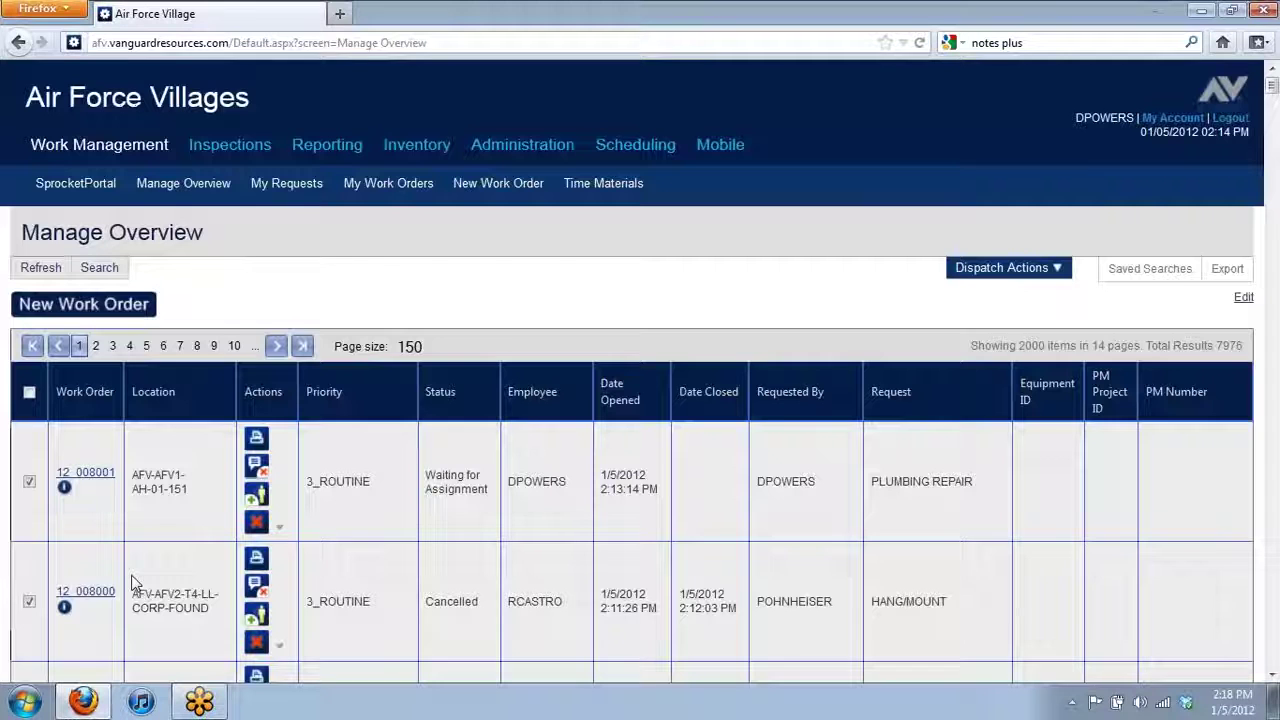
scroll(28, 626, "down", 2)
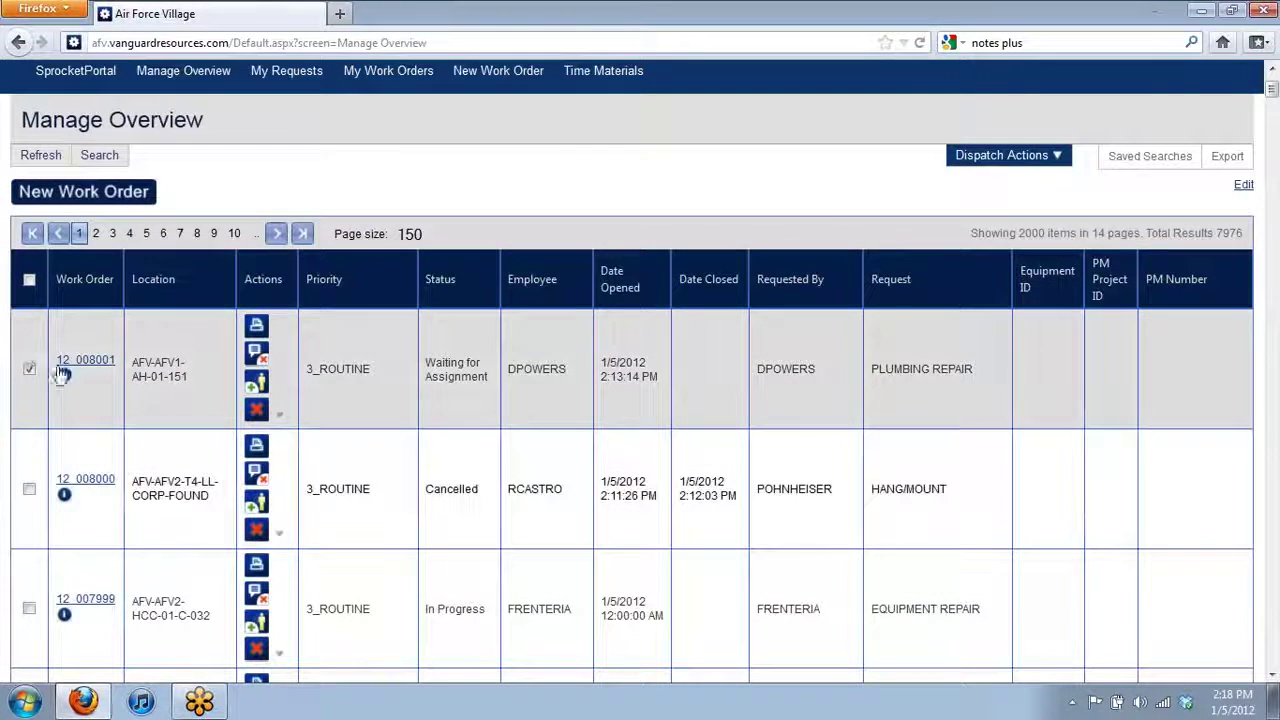
left_click(1005, 155)
left_click(1025, 425)
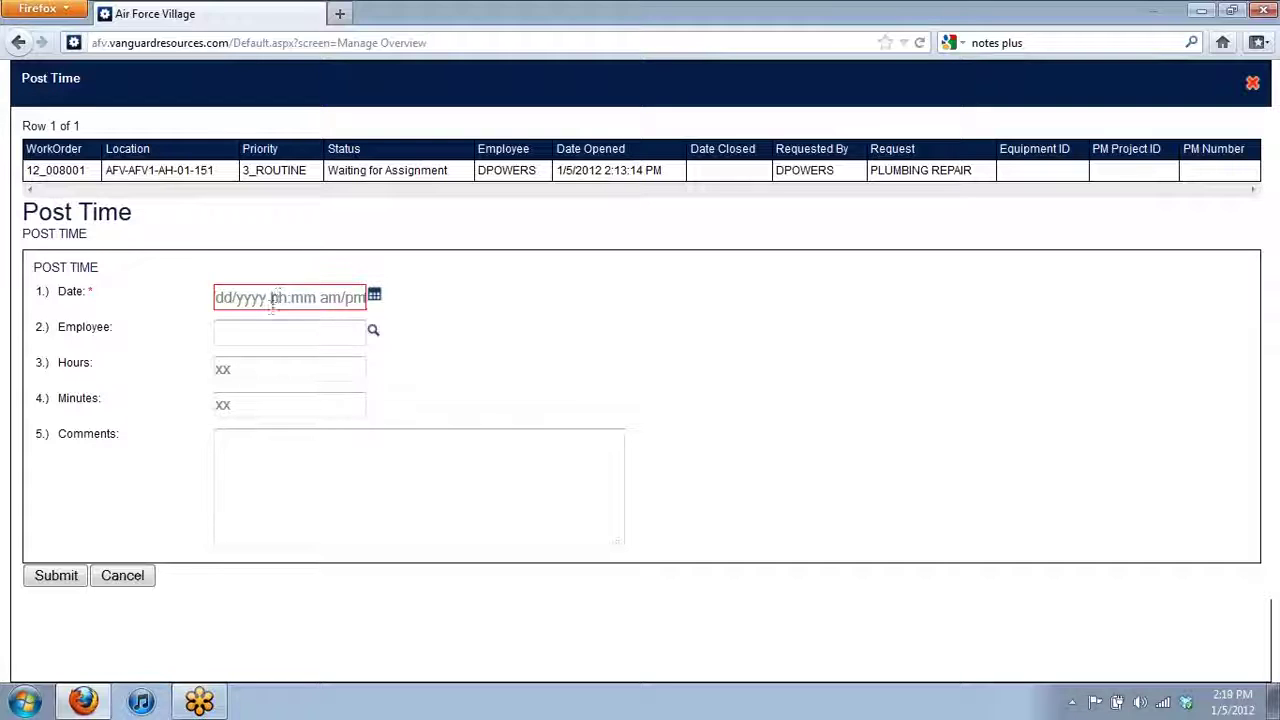
- Enter date 01/05/2012 and select the employee who did the work
type("01/05/2012")
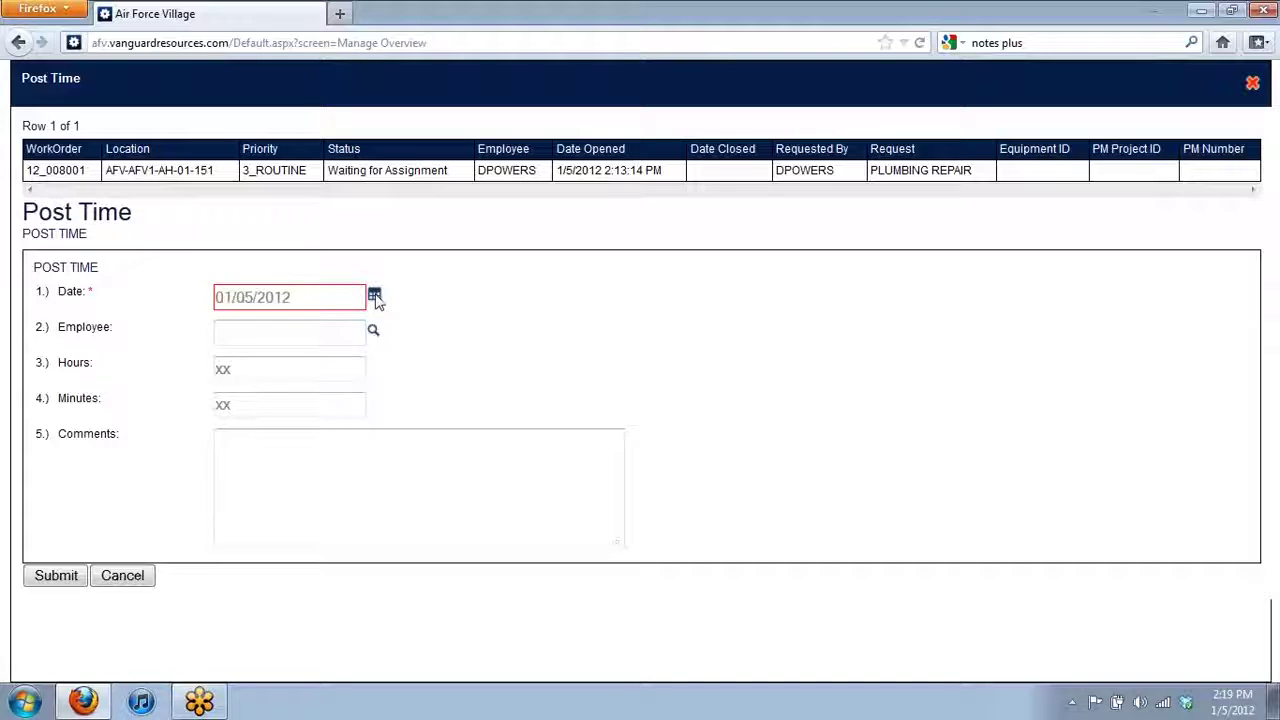
left_click(308, 340)
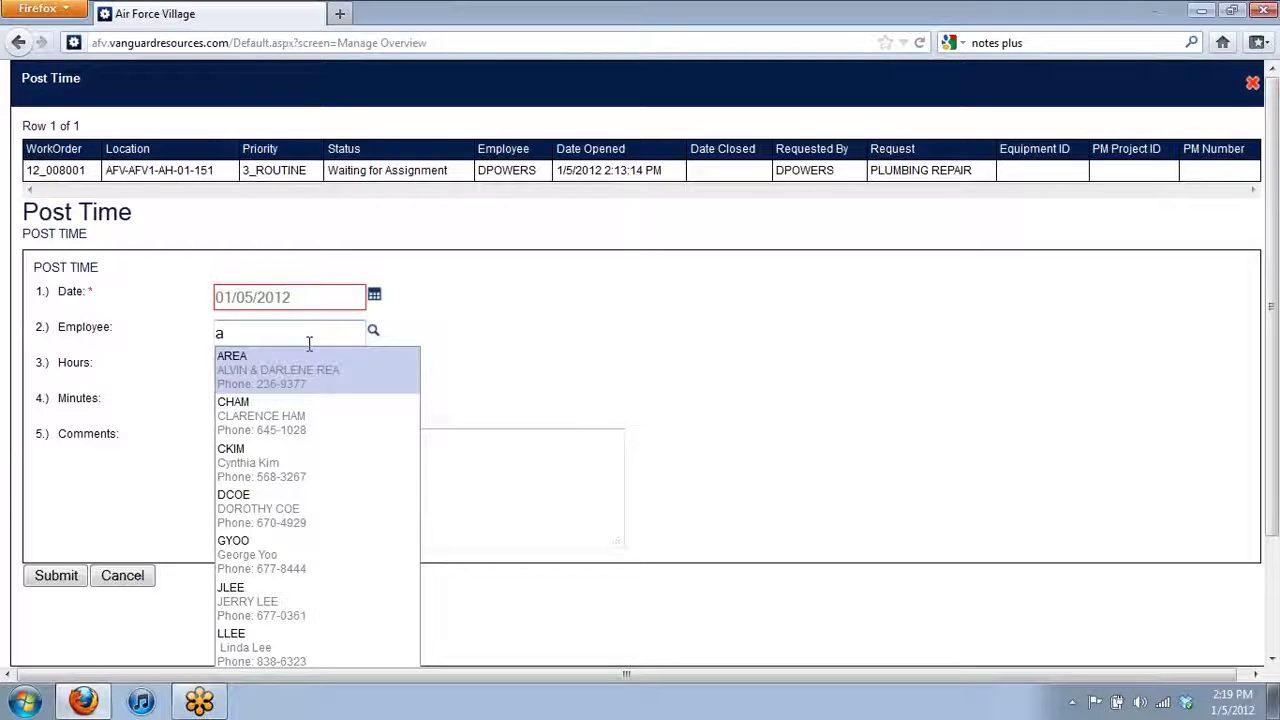
type("se")
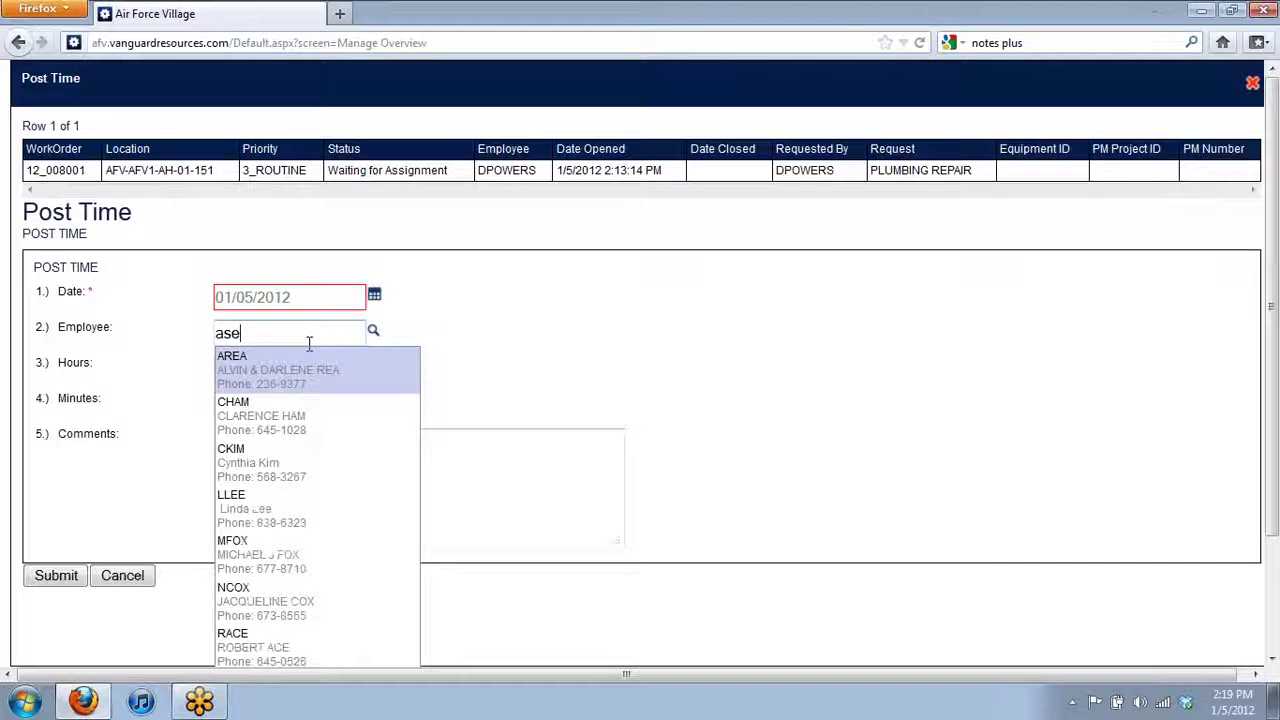
double_click(271, 332)
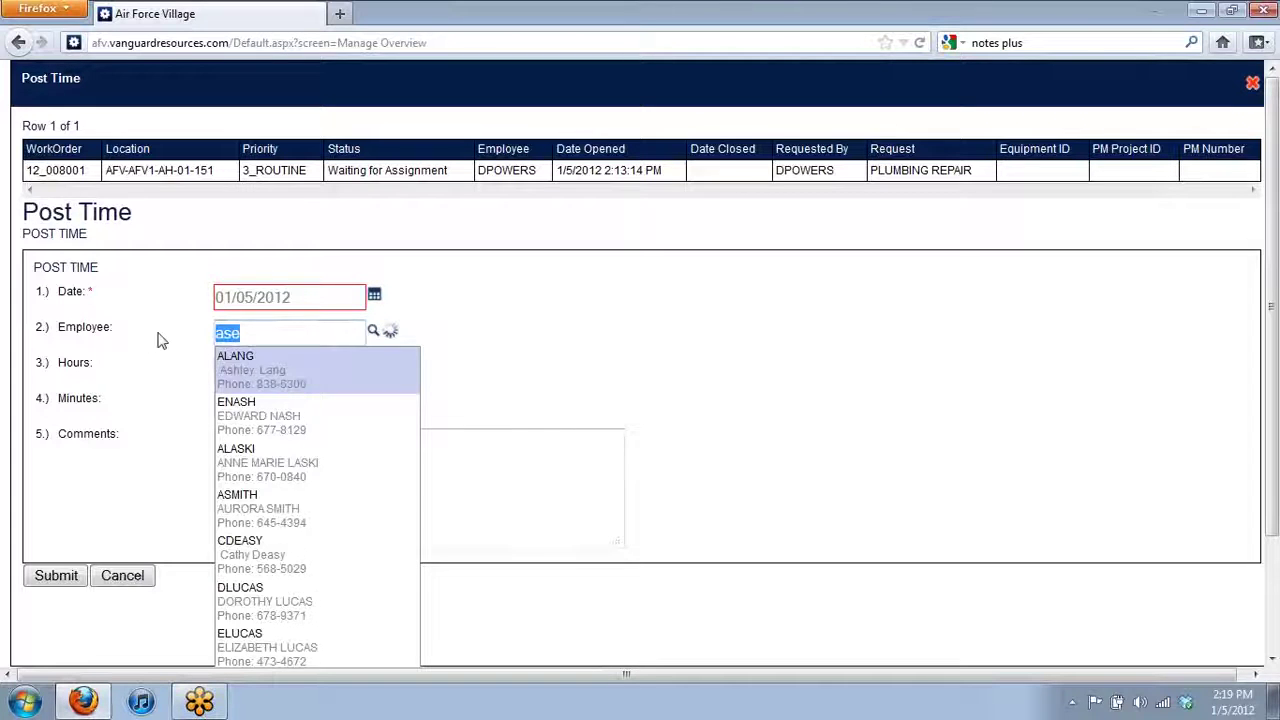
type("br")
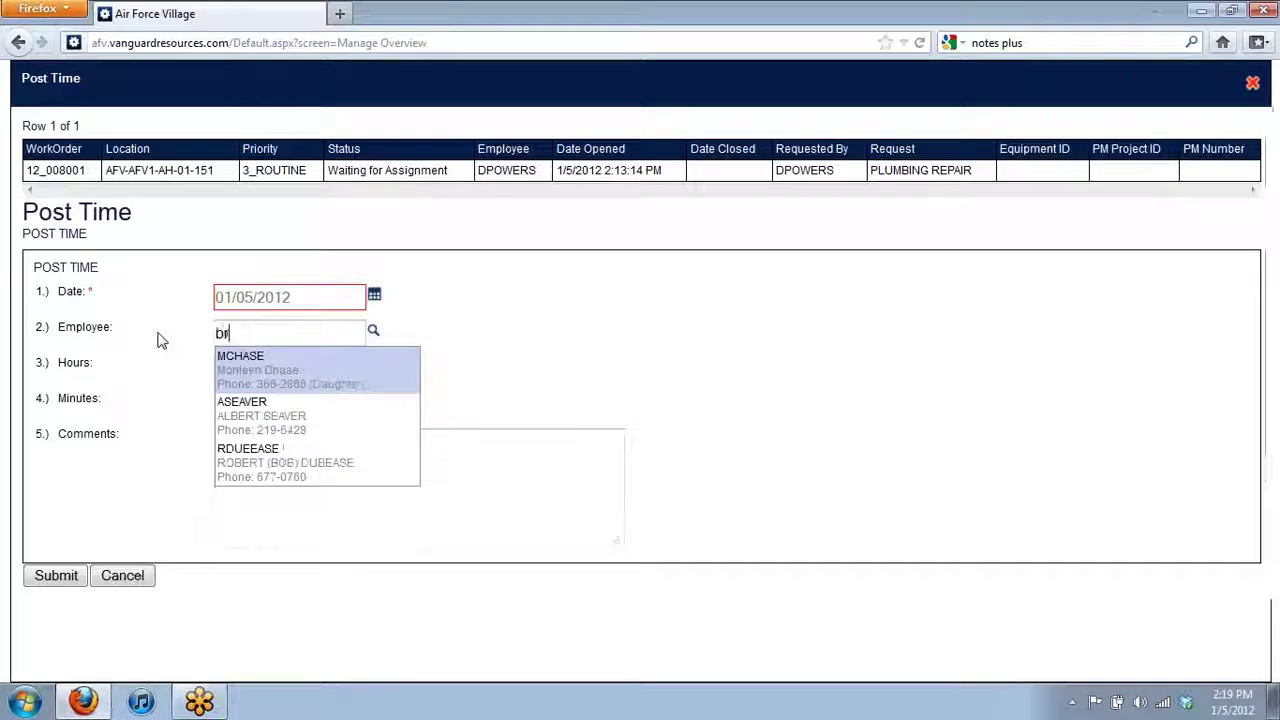
type("itton")
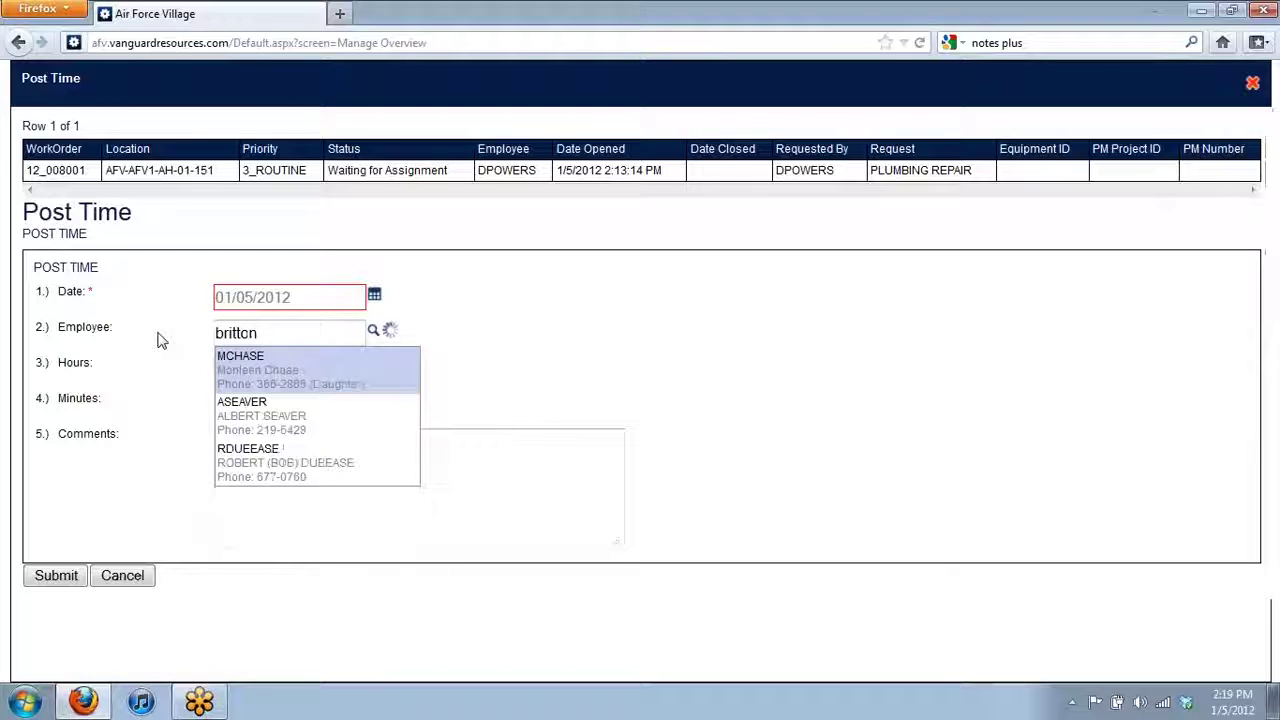
left_click(336, 381)
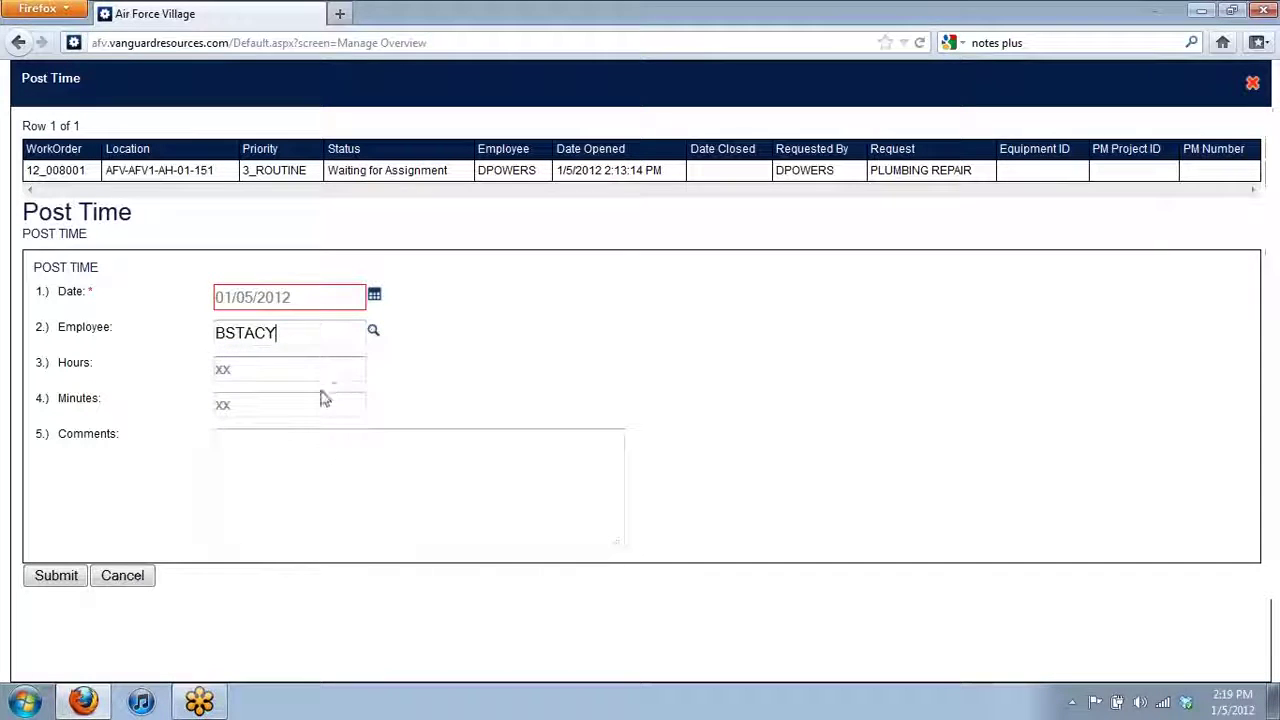
- Post 1 hour 15 minutes with comment 'Placed plunger in bathroom' and submit
left_click(315, 369)
type("1")
left_click(314, 403)
type("15")
left_click(362, 529)
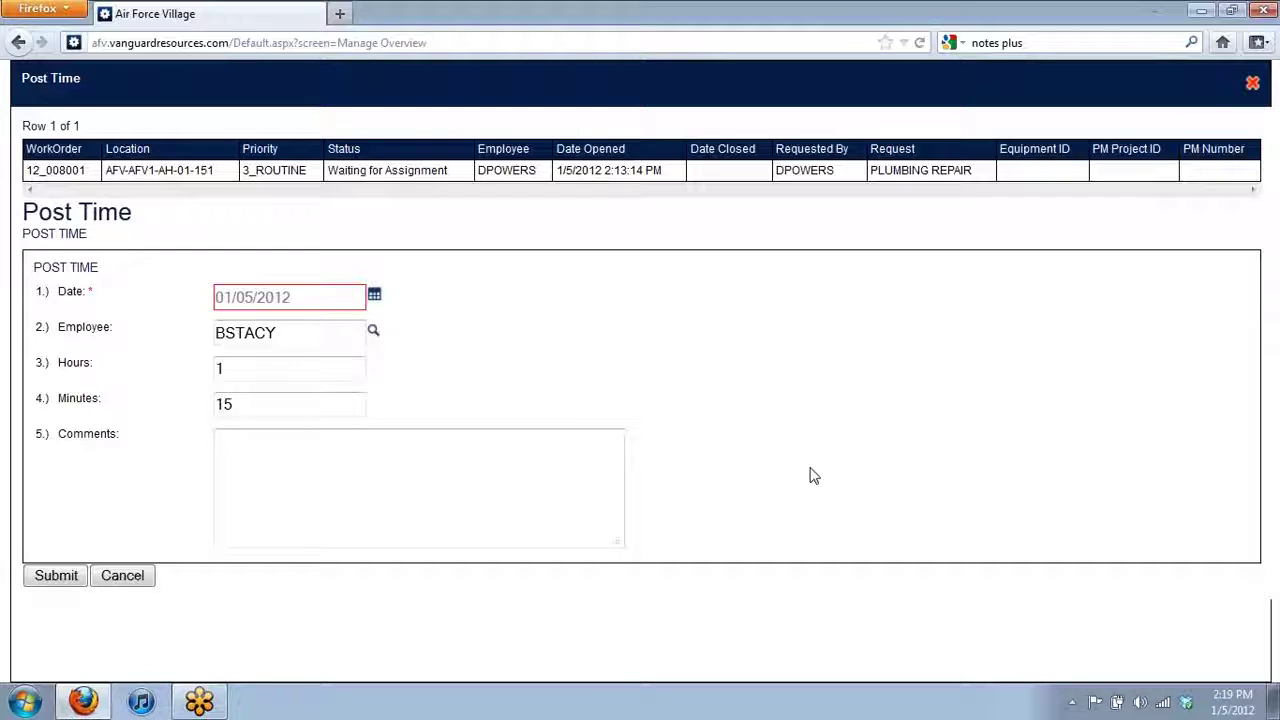
type("Placed p")
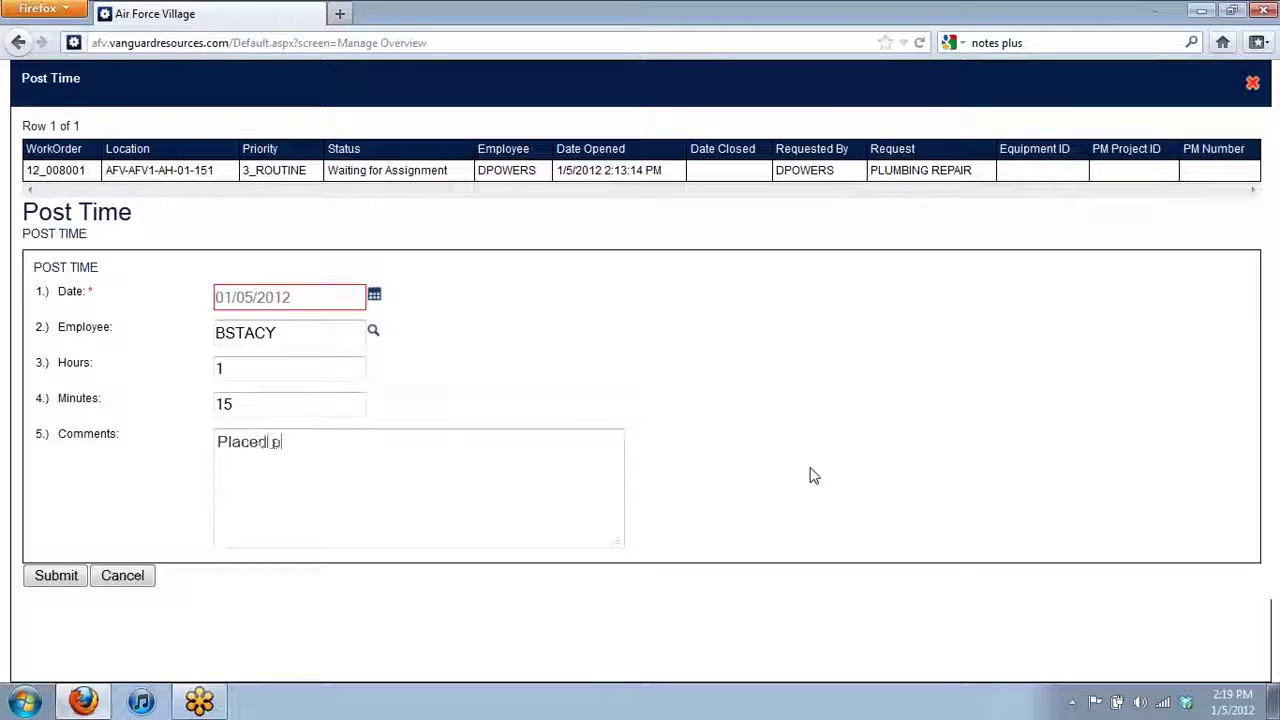
type("lunger")
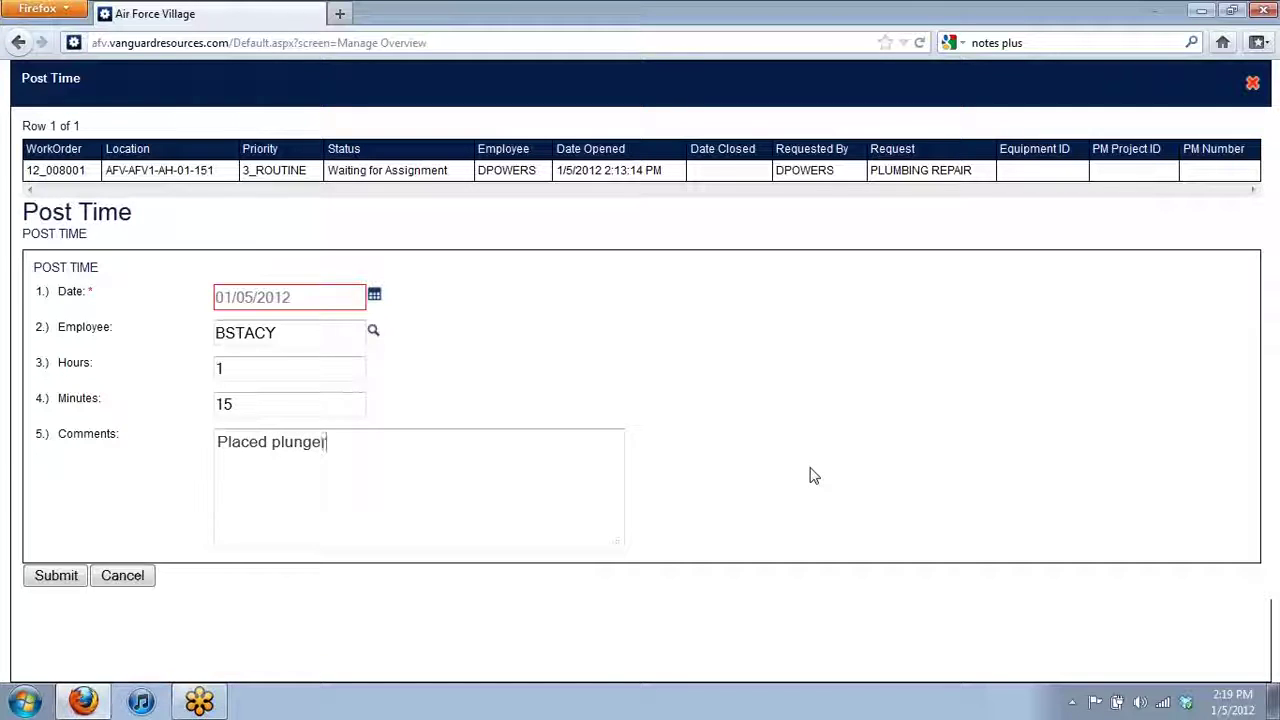
type(" in bathroom")
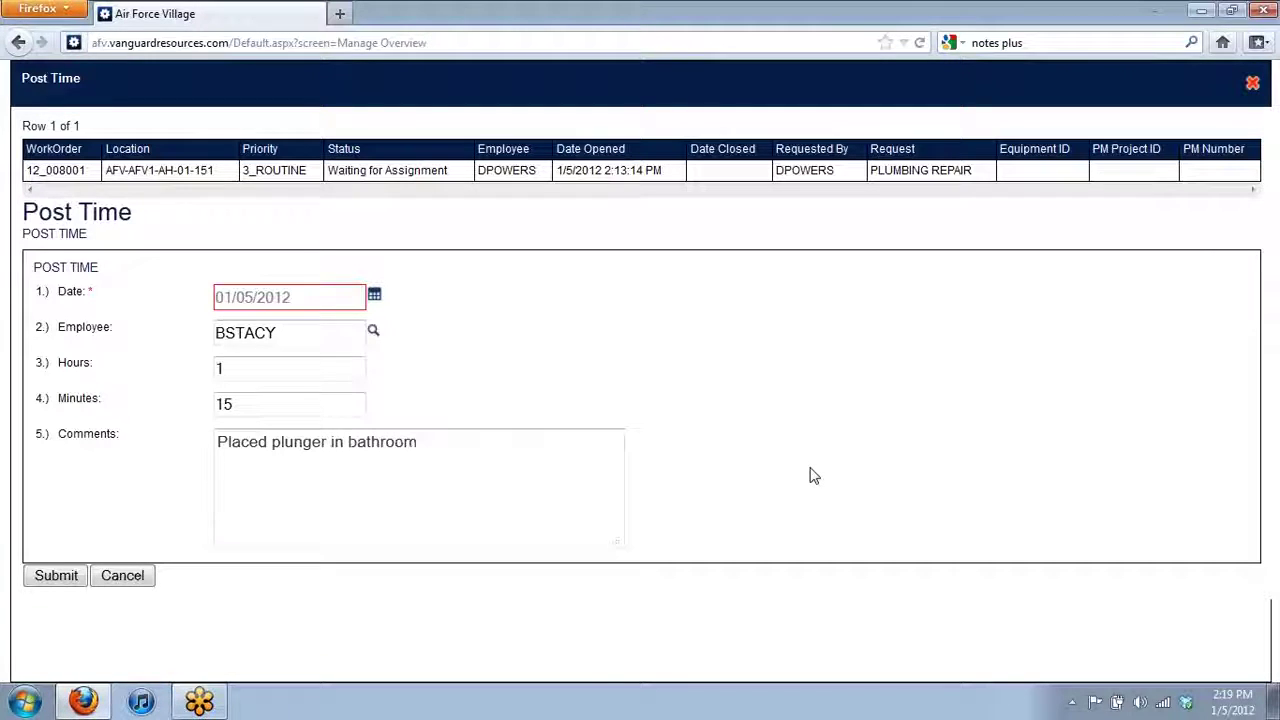
left_click(57, 578)
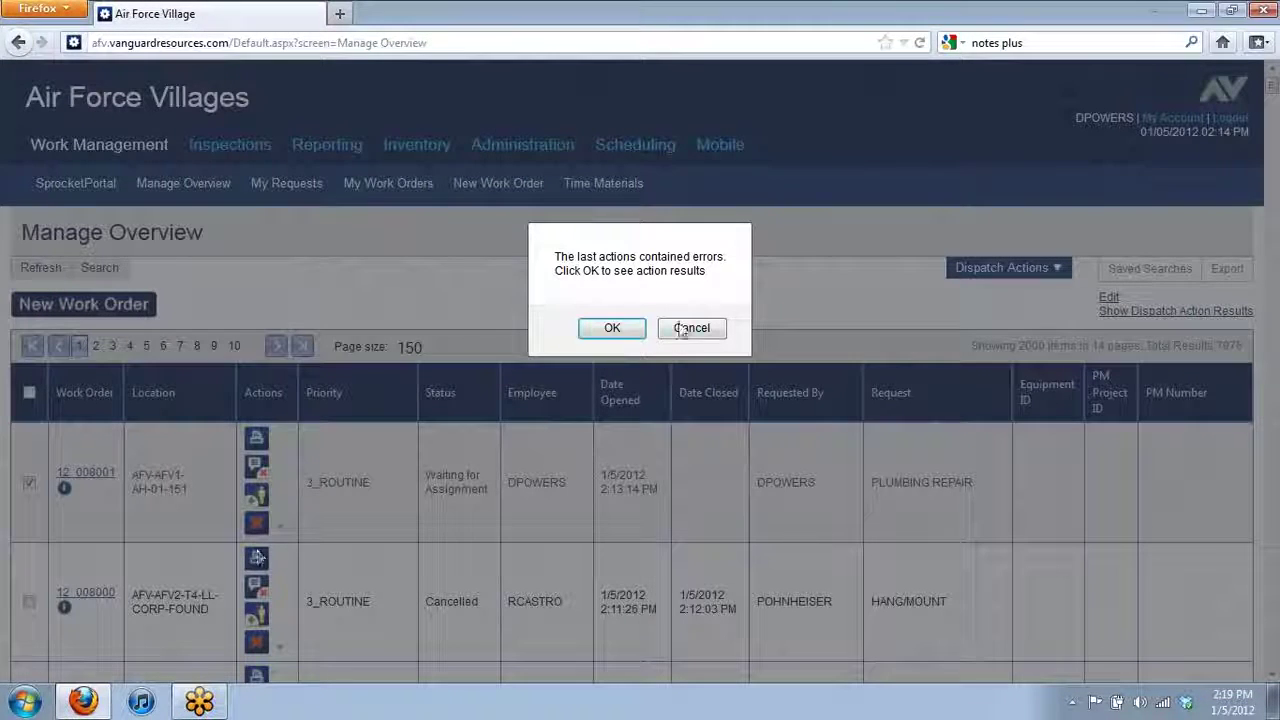
- Dismiss the error that rejected time posting on 12_008001 and return to Manage Overview
left_click(614, 330)
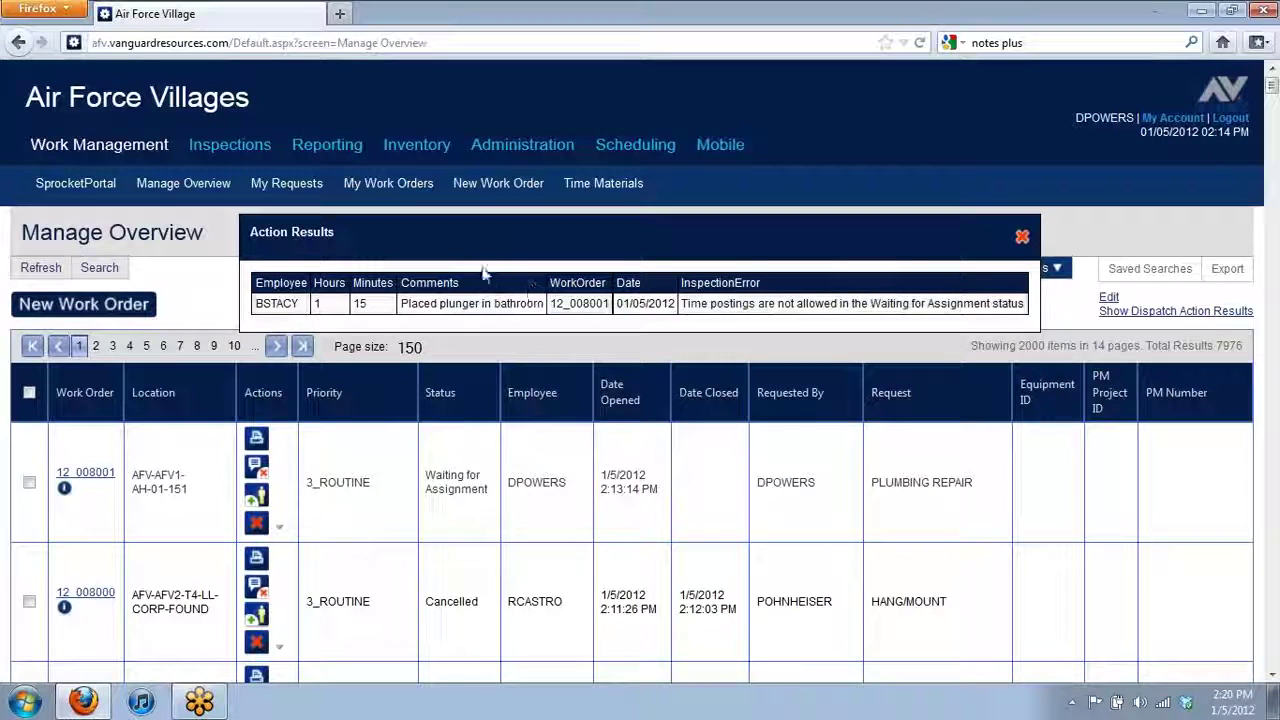
left_click_drag(474, 249, 454, 322)
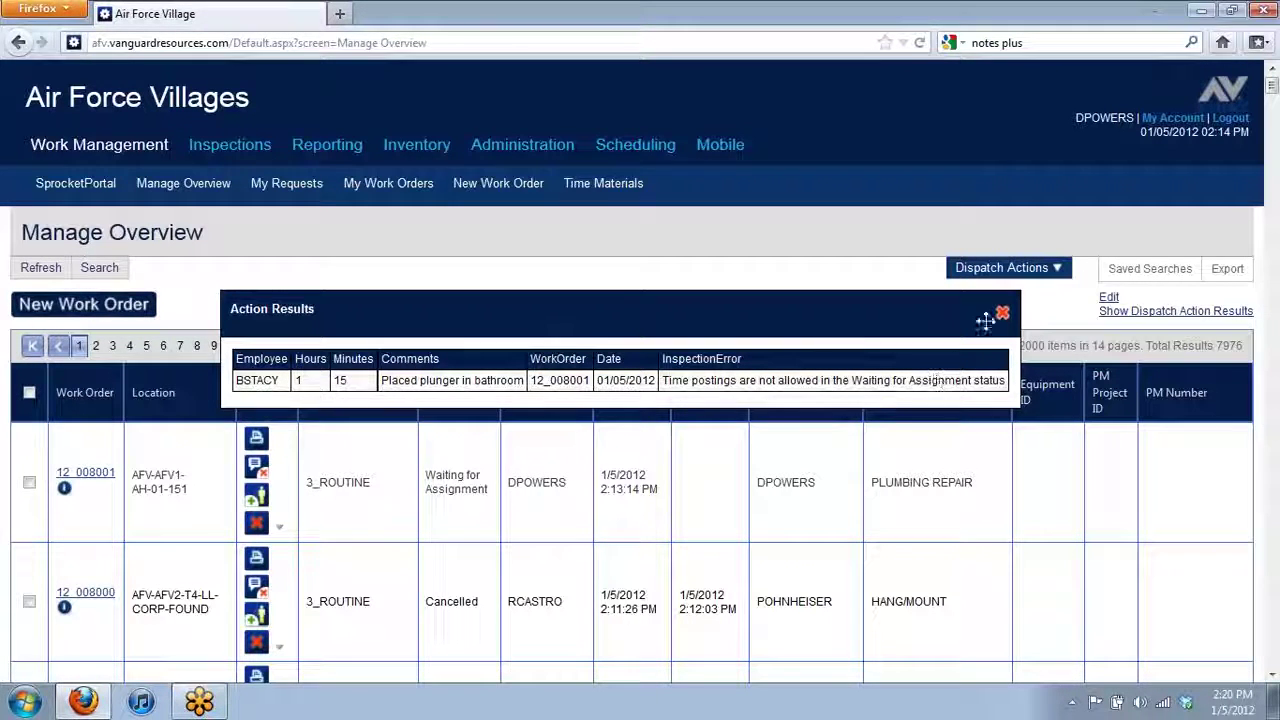
left_click(1002, 314)
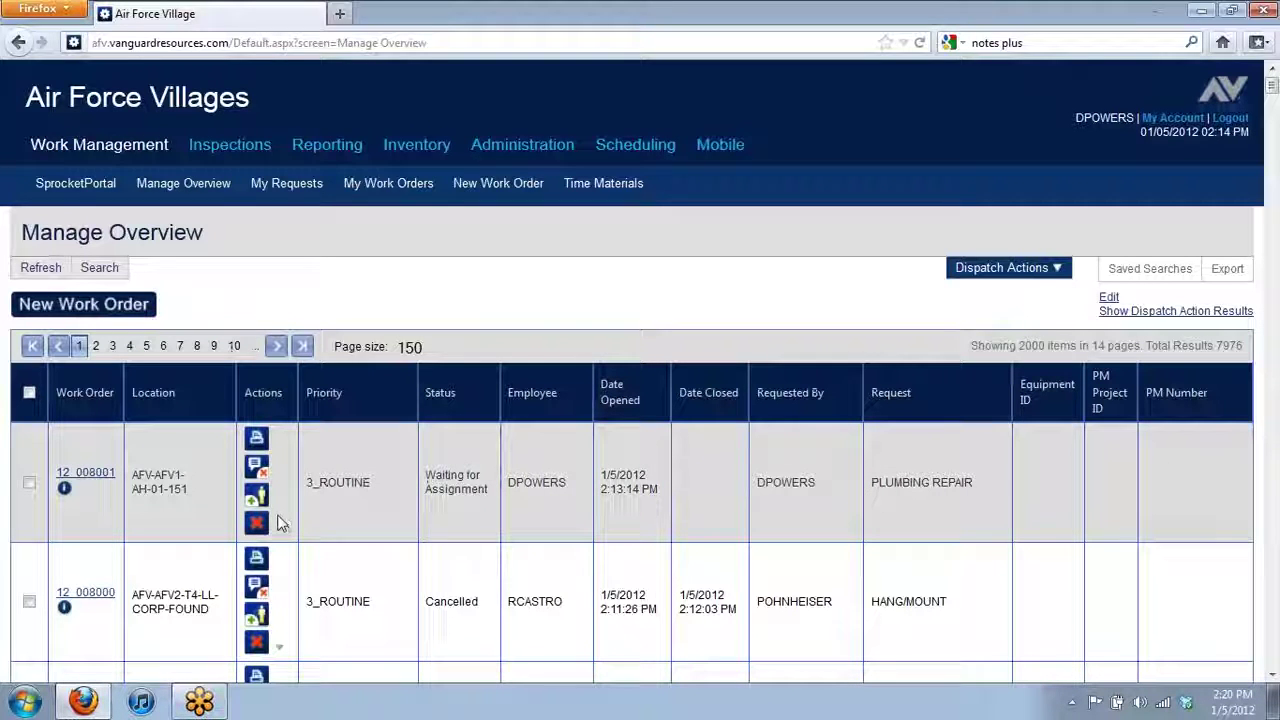
- Assign work order 12_008001 to the logged-in user and tick its row
left_click(262, 497)
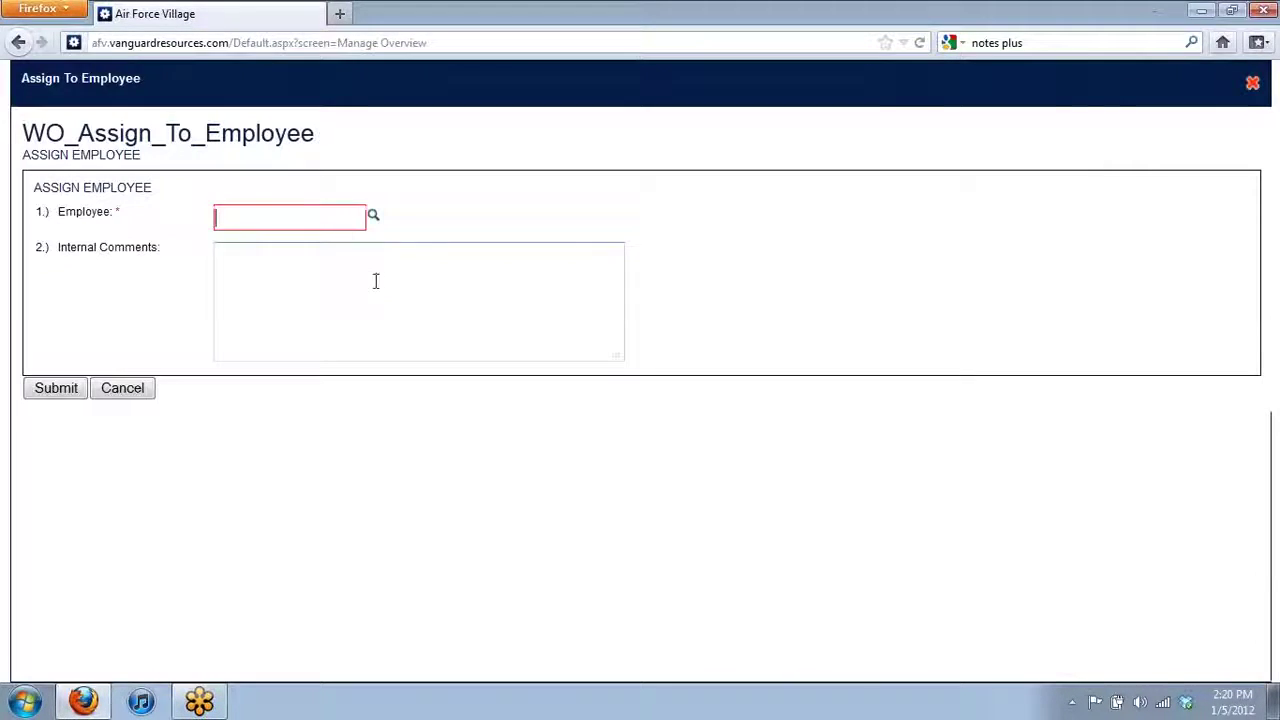
left_click(309, 219)
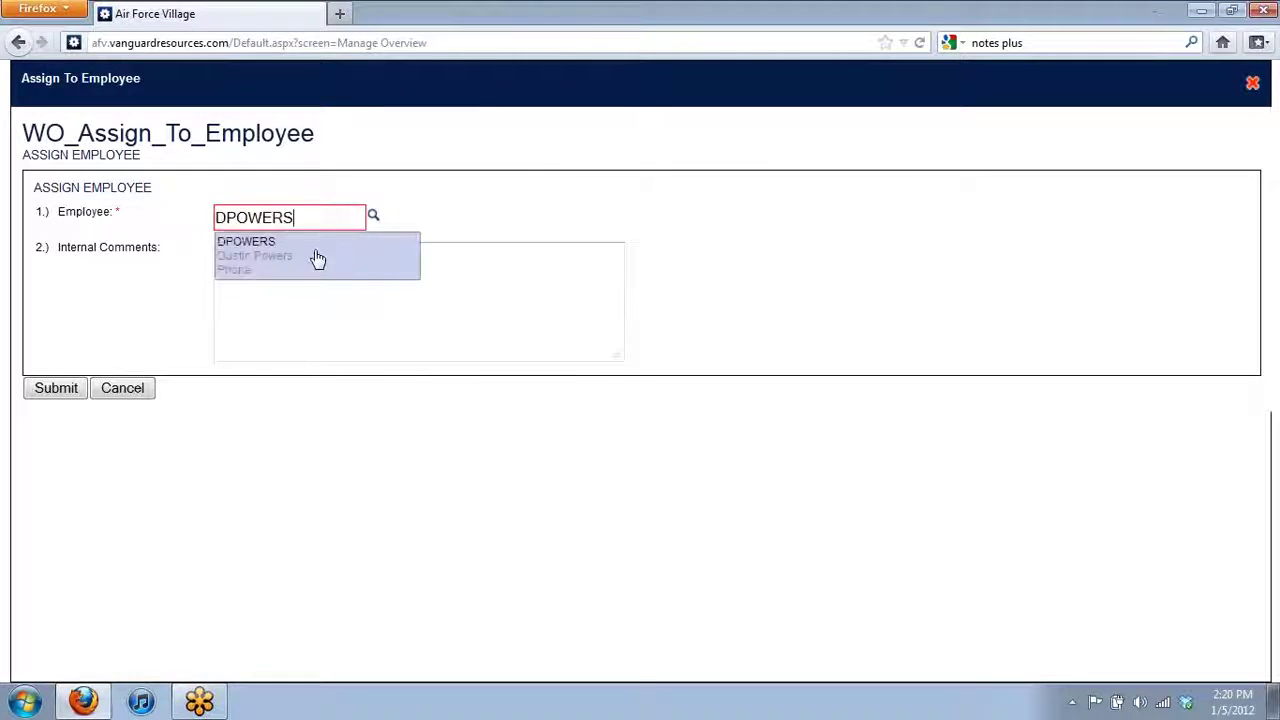
left_click(314, 257)
left_click(56, 398)
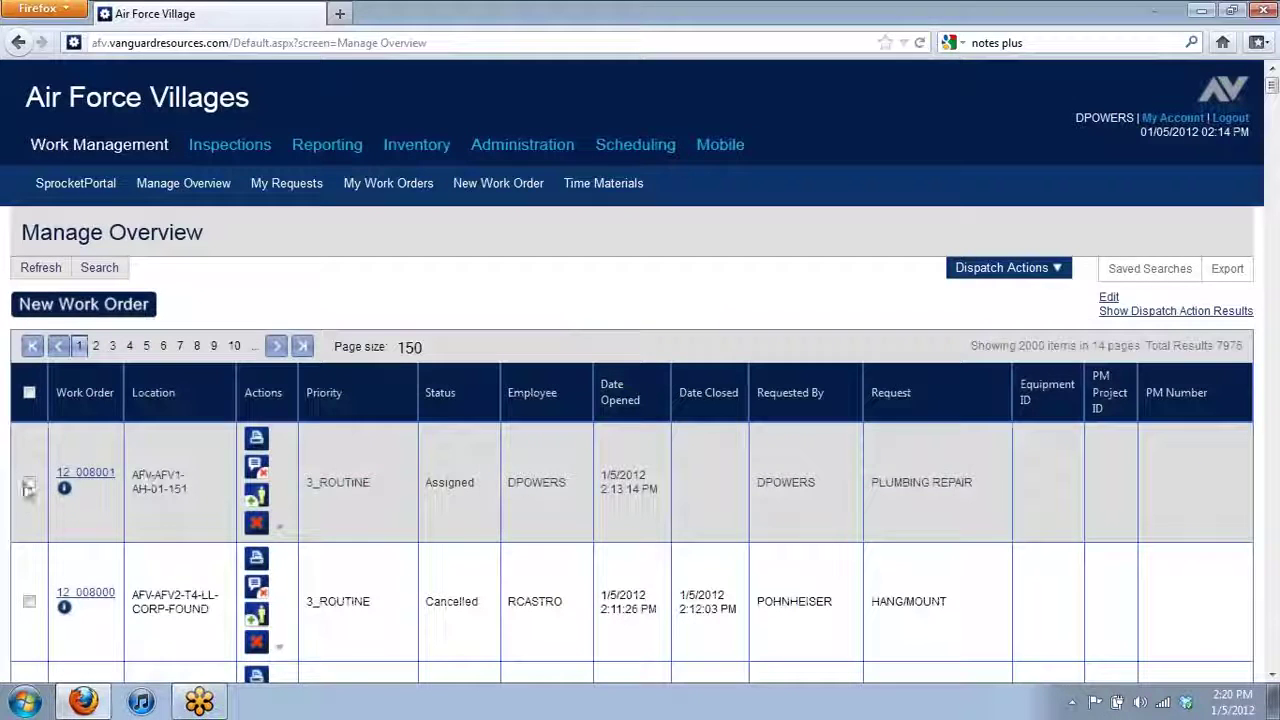
left_click(29, 482)
- Start a Post Time entry for 12_008001 and select the technician as employee
left_click(1037, 267)
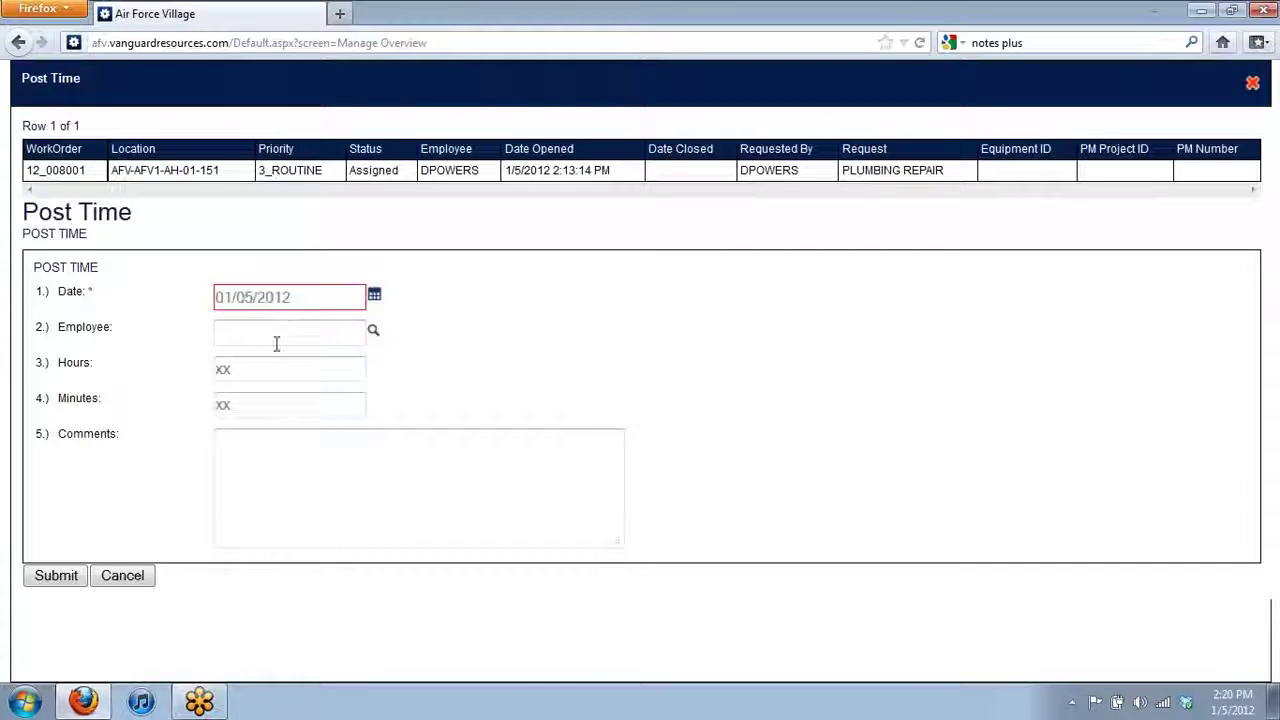
left_click(277, 336)
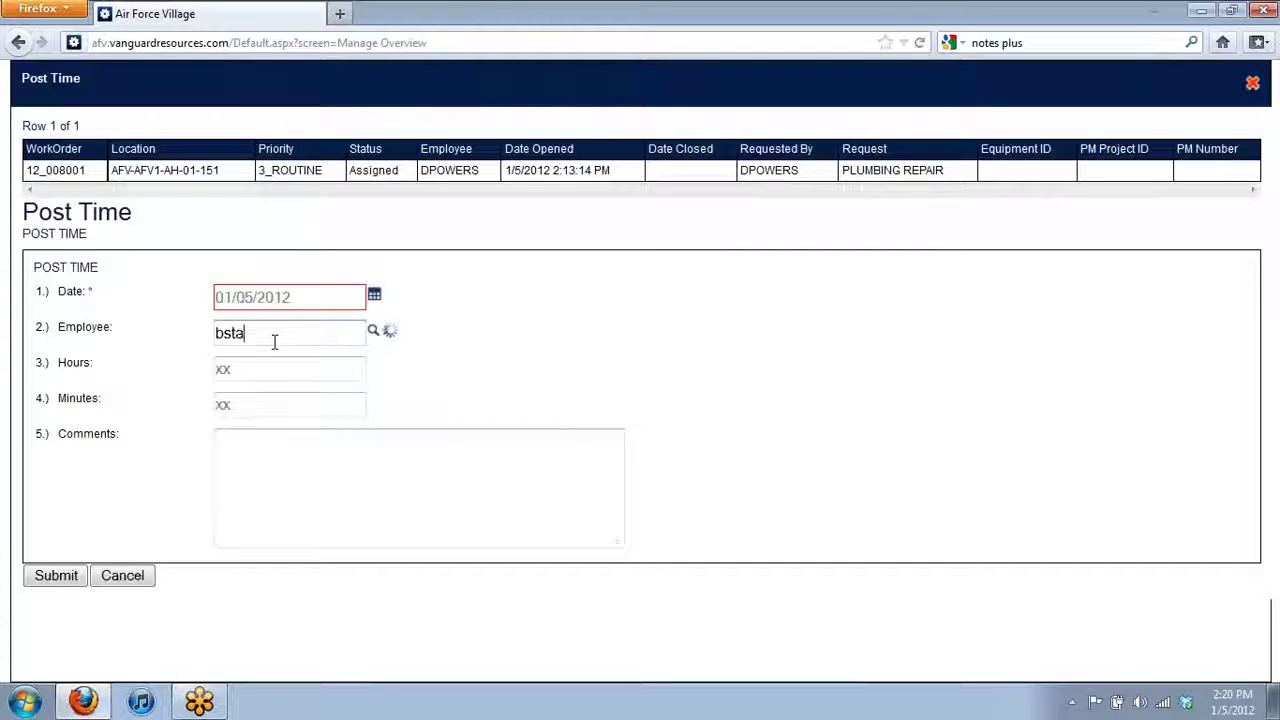
left_click(245, 378)
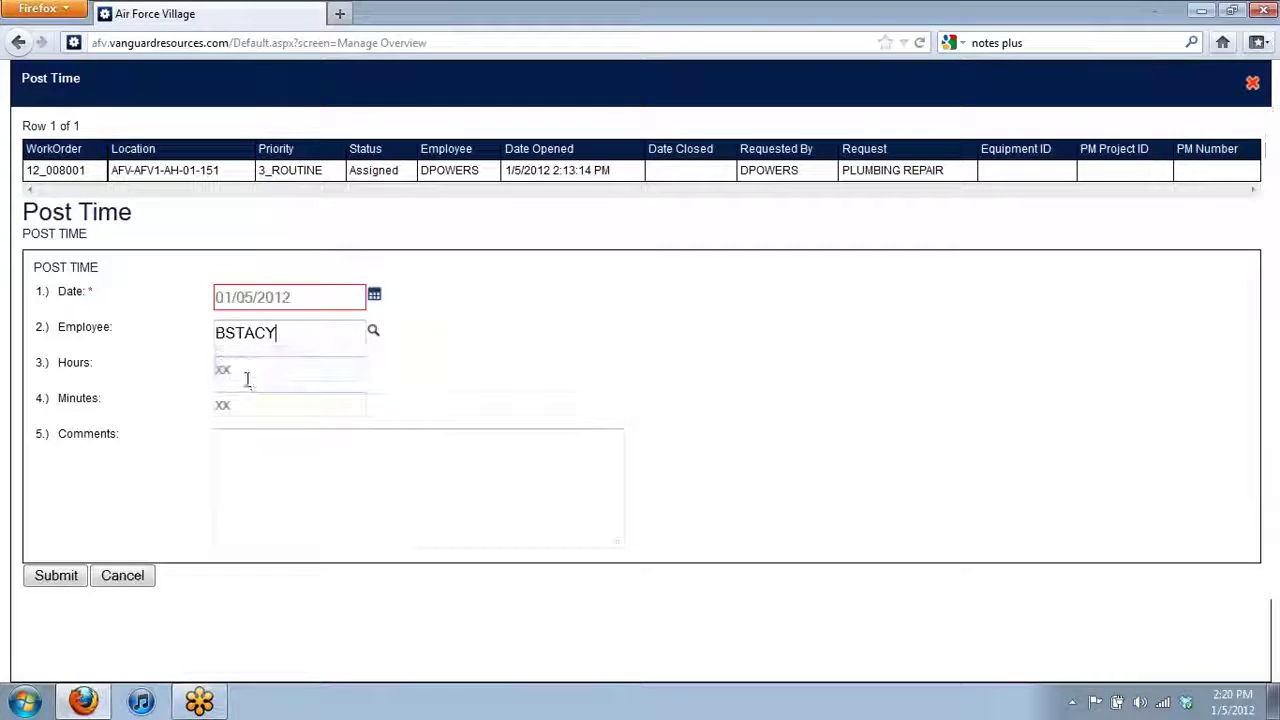
- Log 1 hour 15 minutes with comment 'placed plunger in restroom' and submit
left_click(263, 365)
type("1")
left_click(263, 408)
type("15")
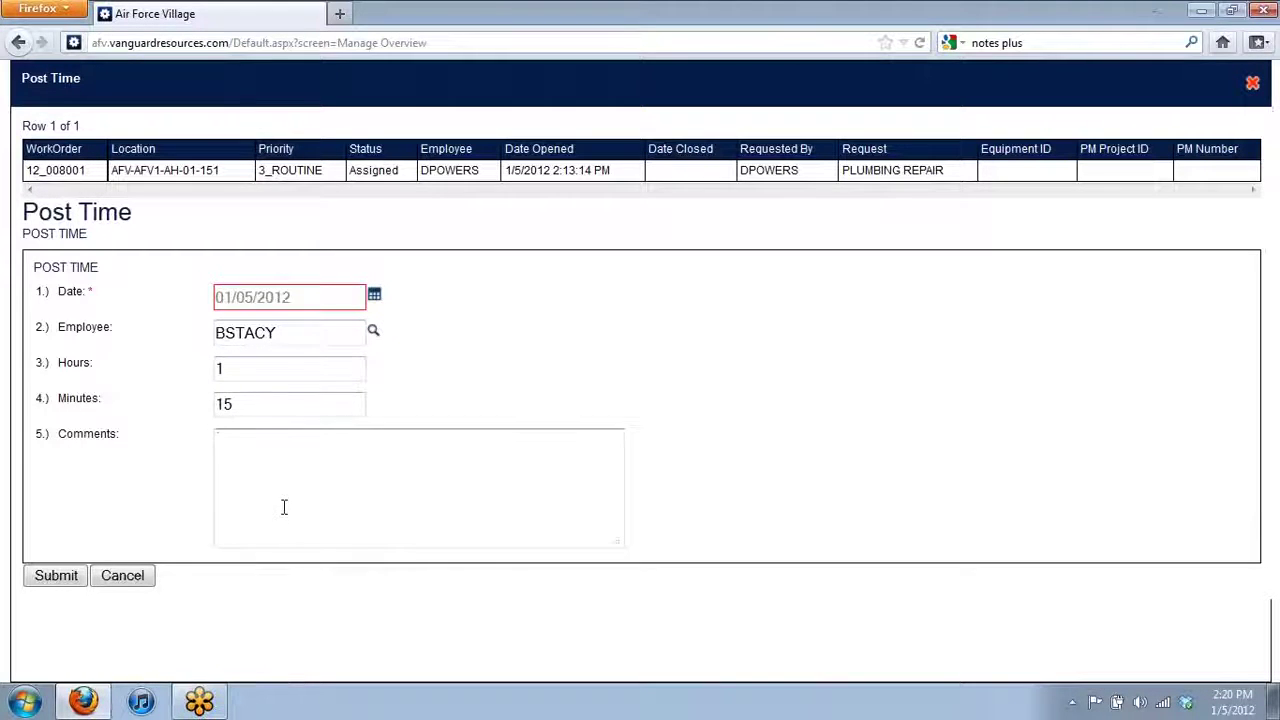
left_click(289, 507)
type("placed plunger in restroom")
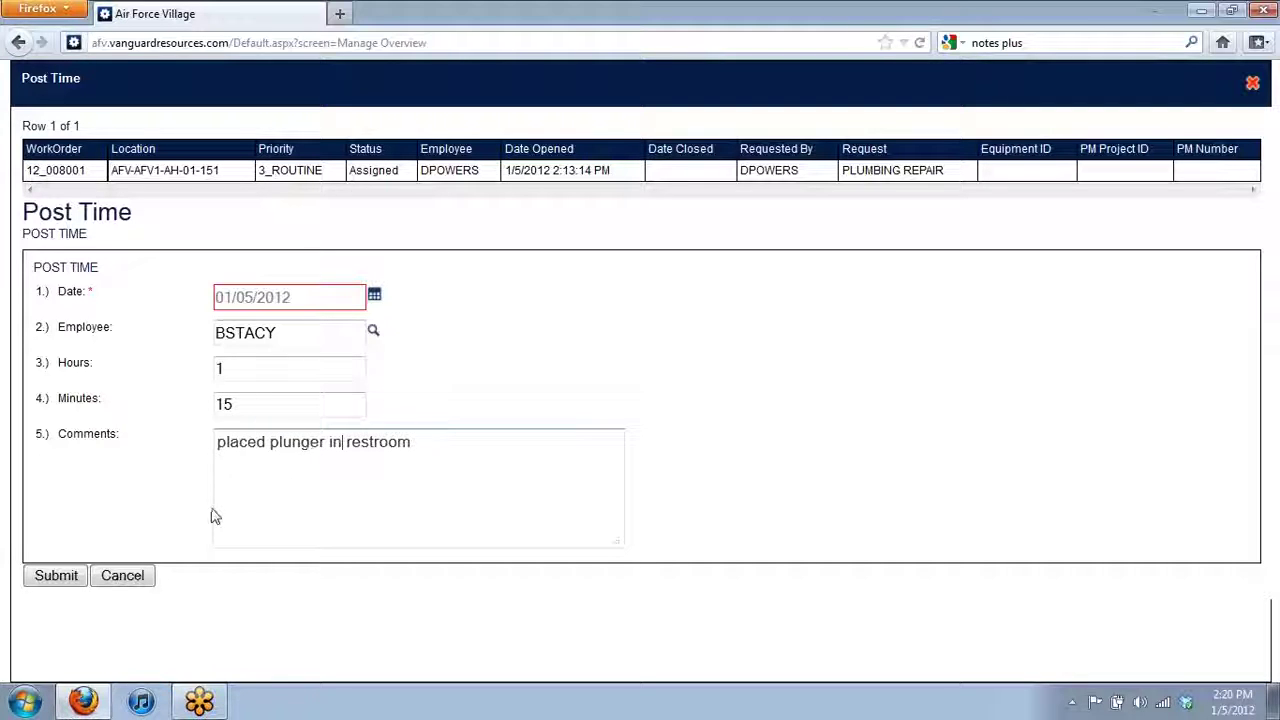
left_click(56, 575)
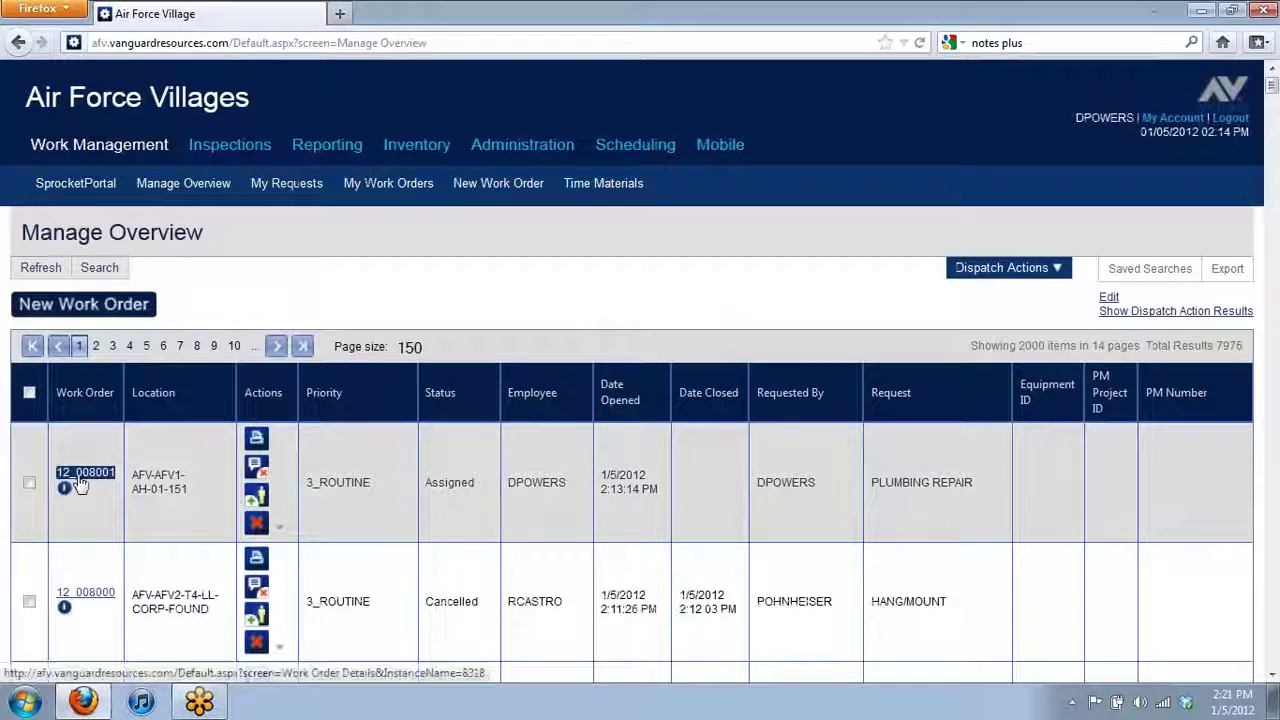
- Confirm 12_008001's Time Charges show the 1 h 15 min entry, then re-tick it in Manage Overview
left_click(78, 474)
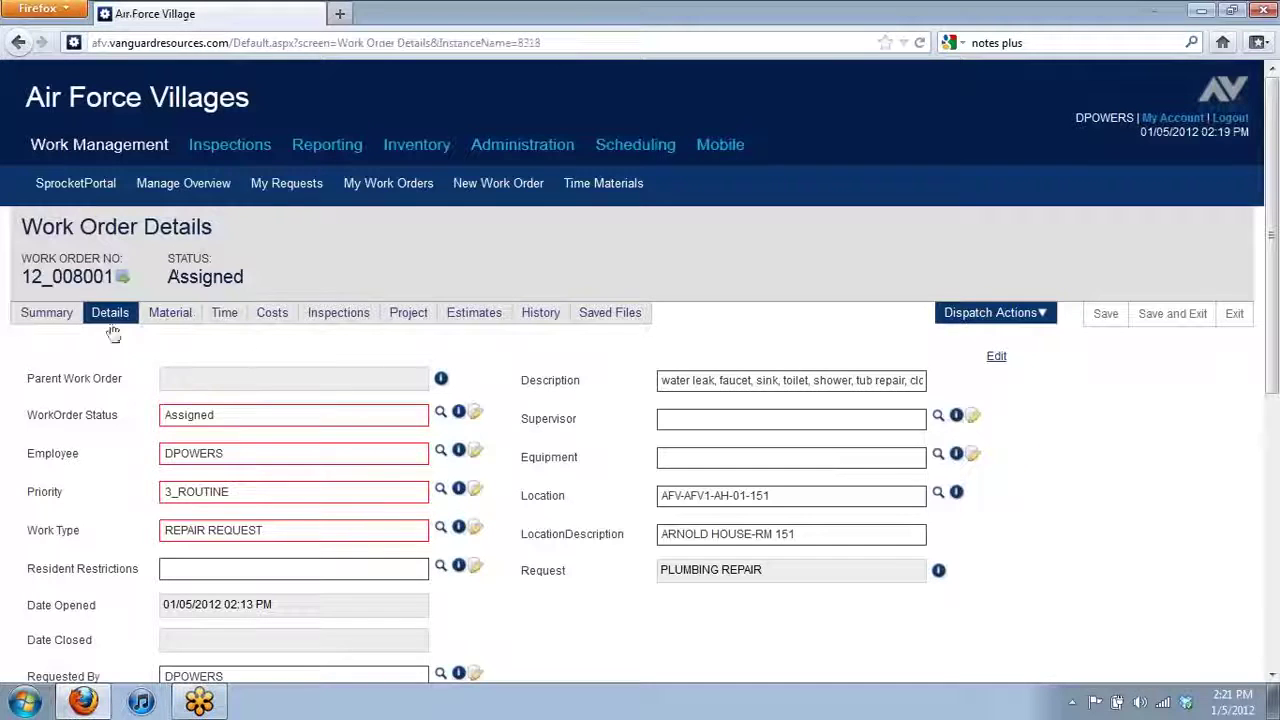
left_click(224, 318)
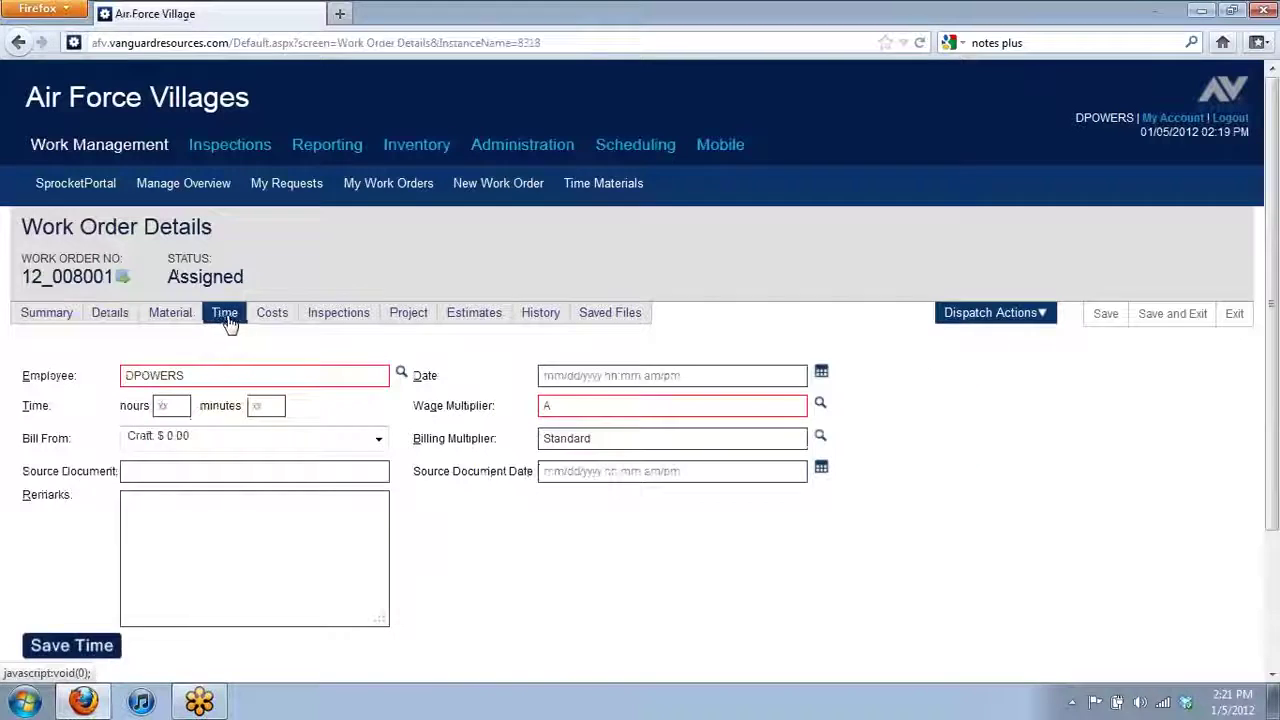
scroll(267, 350, "down", 2)
scroll(267, 350, "down", 4)
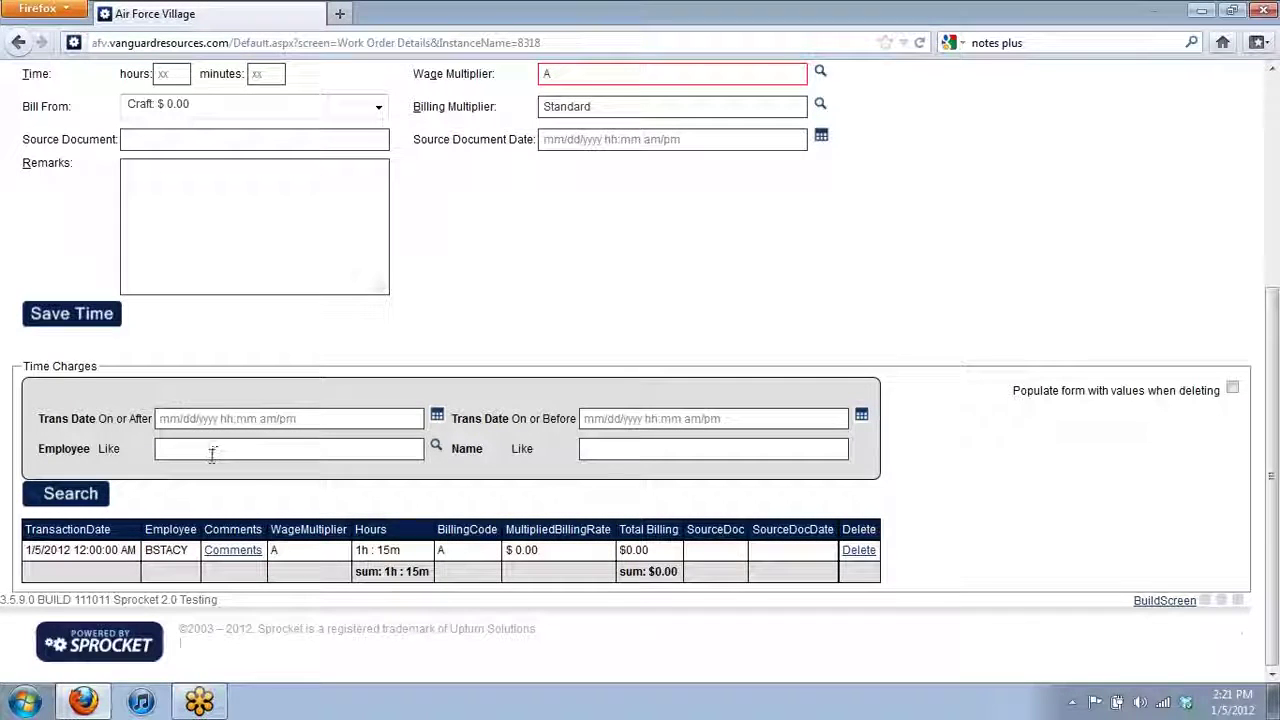
scroll(214, 457, "up", 5)
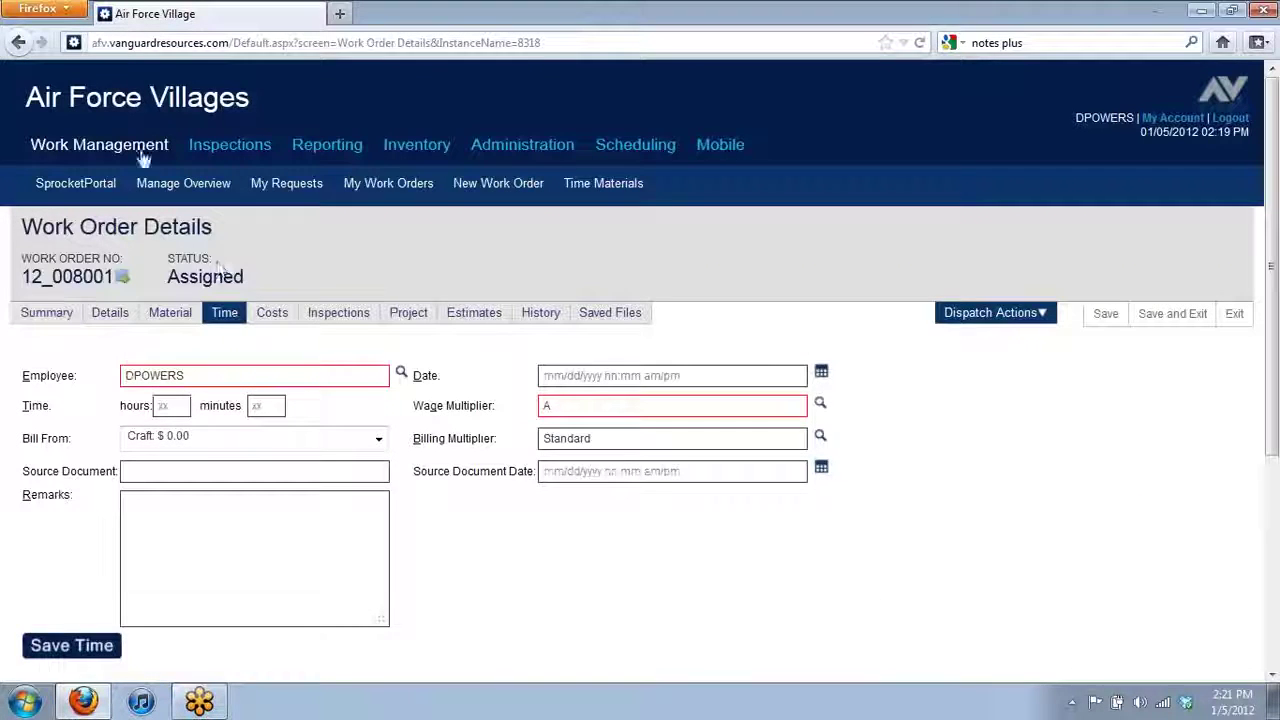
left_click(170, 185)
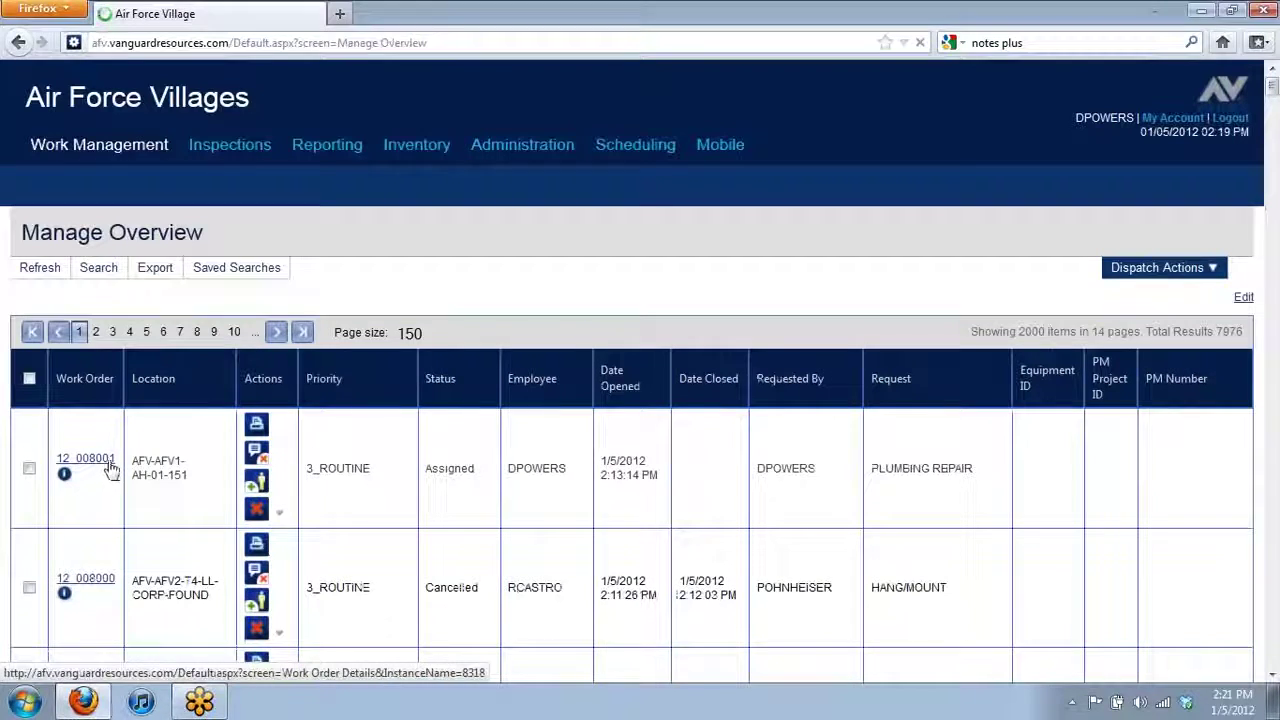
left_click(28, 483)
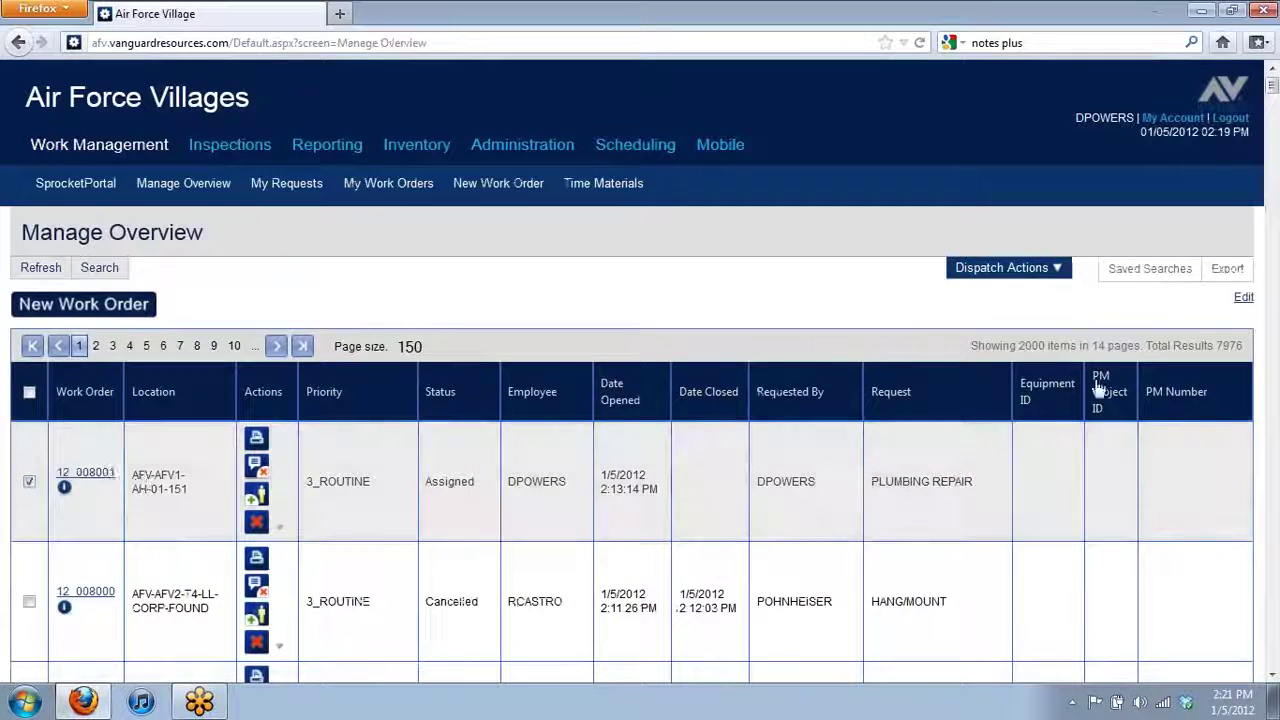
left_click(1005, 267)
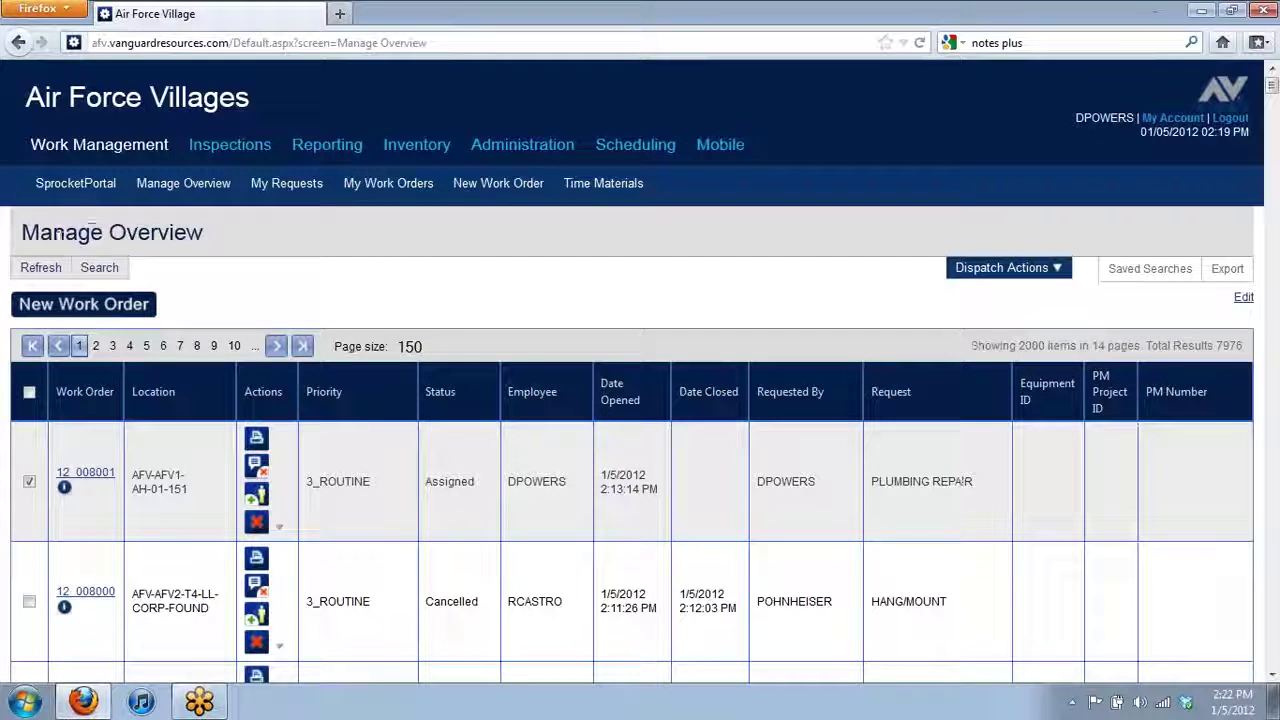
left_click(1147, 270)
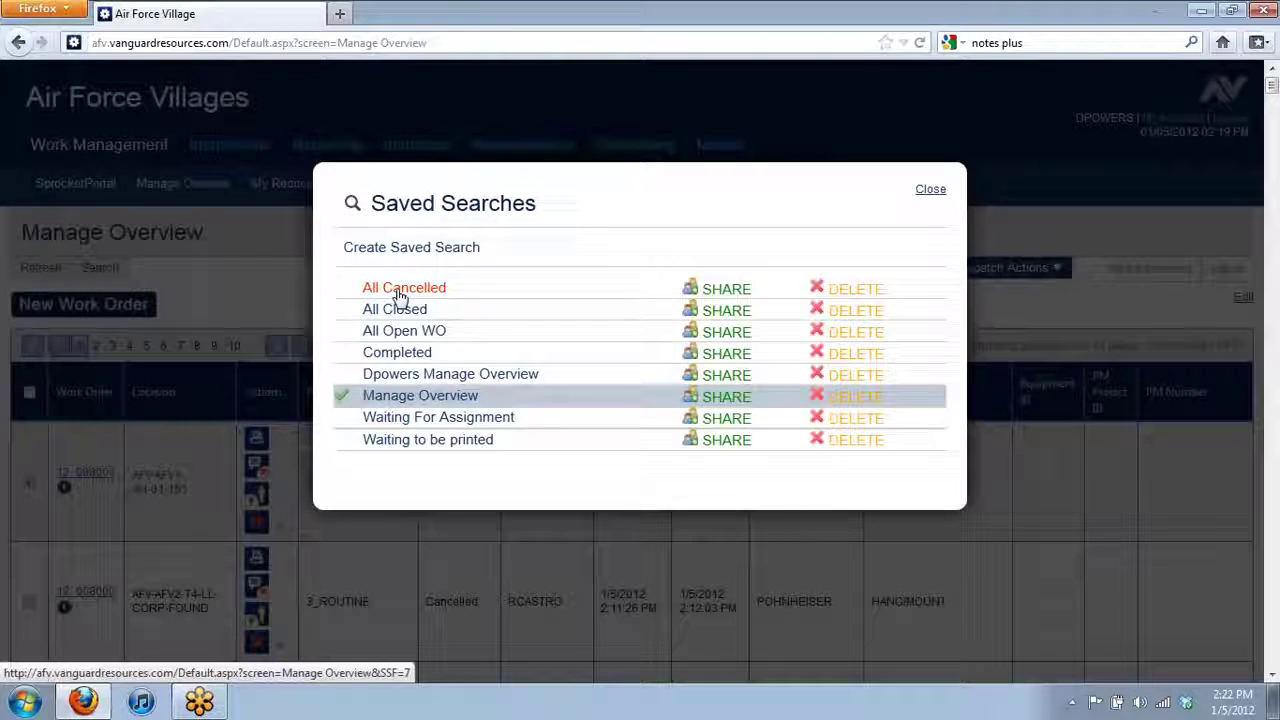
left_click(930, 190)
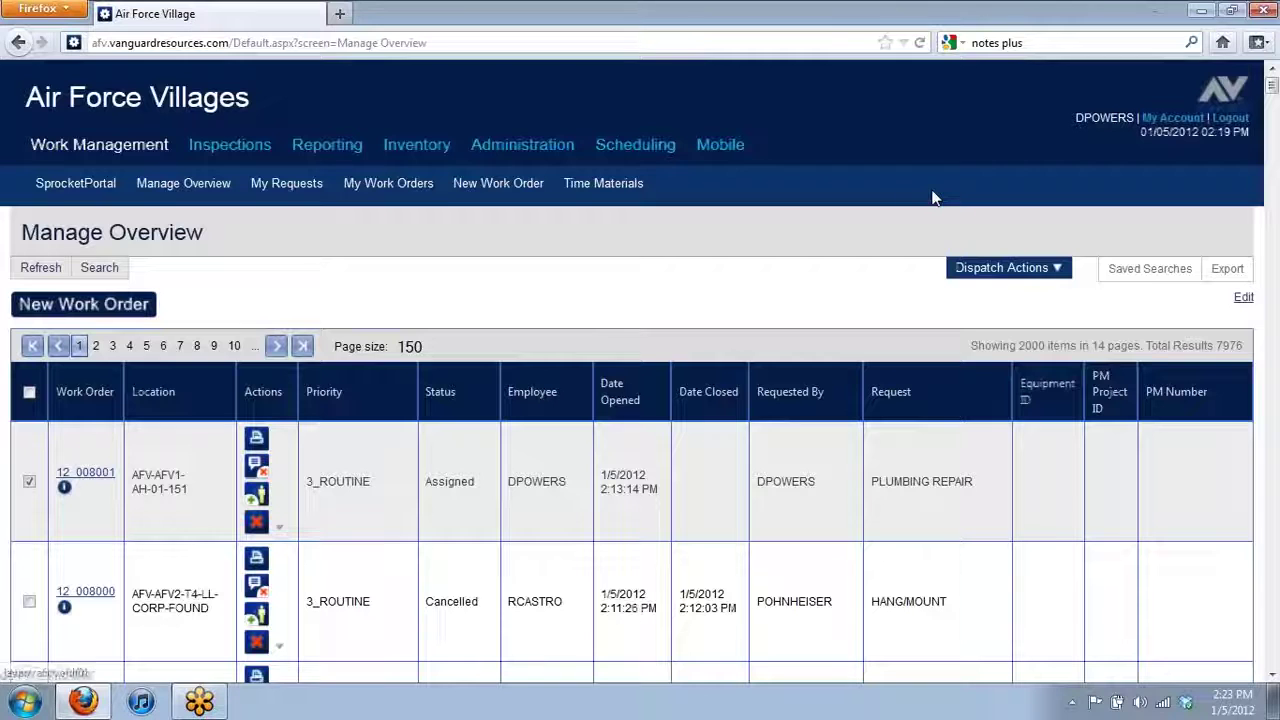
- Start Close With Remarks for 12_008001 with the logged-in user, 1 hour 10 minutes
mouse_move(1028, 272)
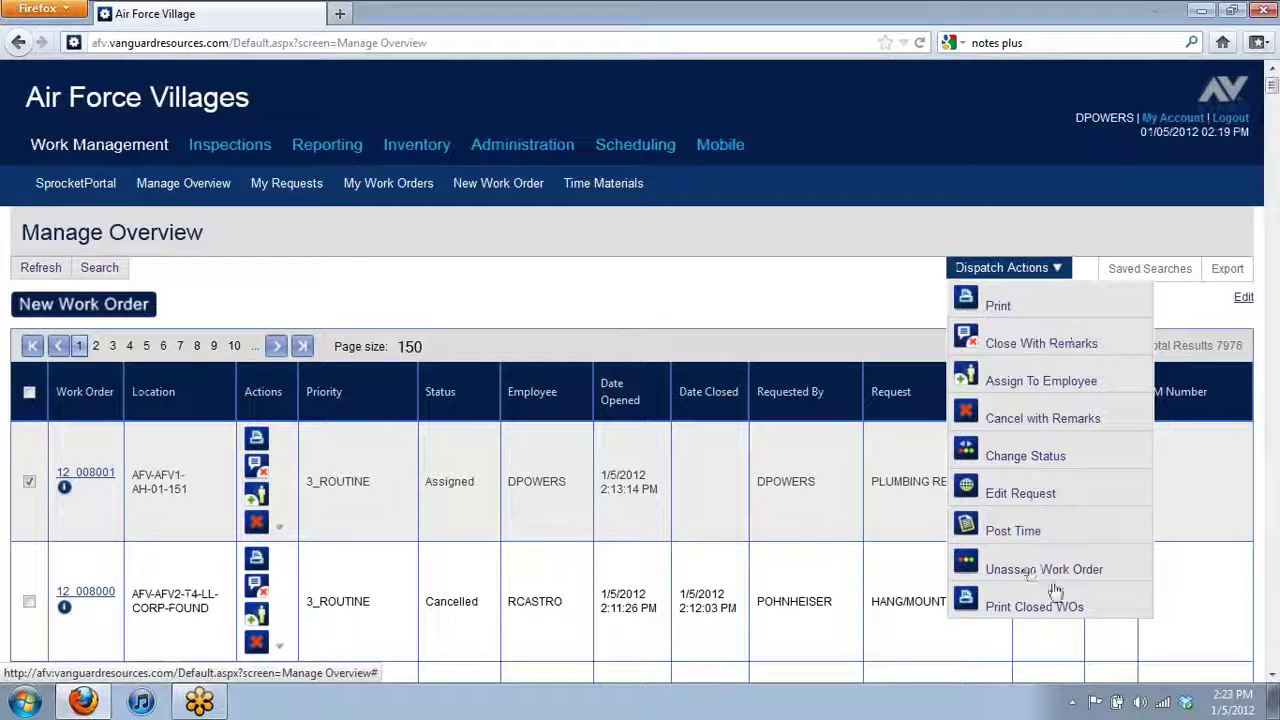
left_click(1028, 343)
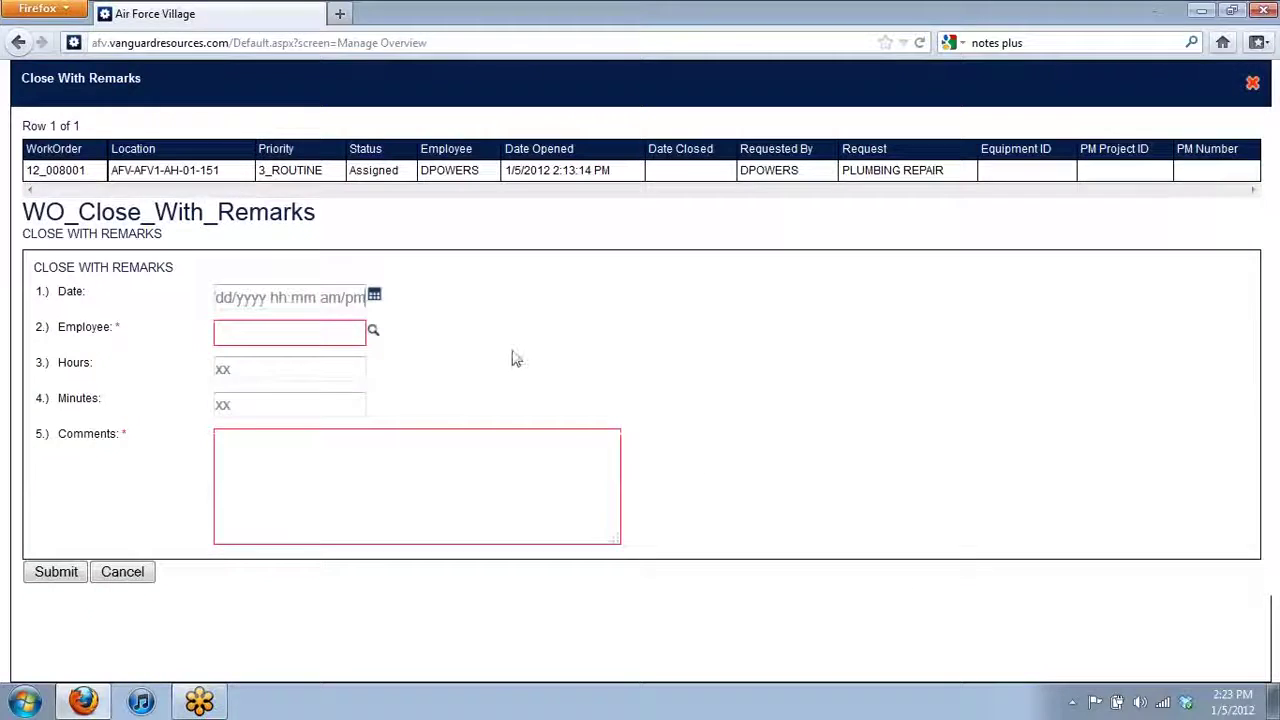
left_click(313, 337)
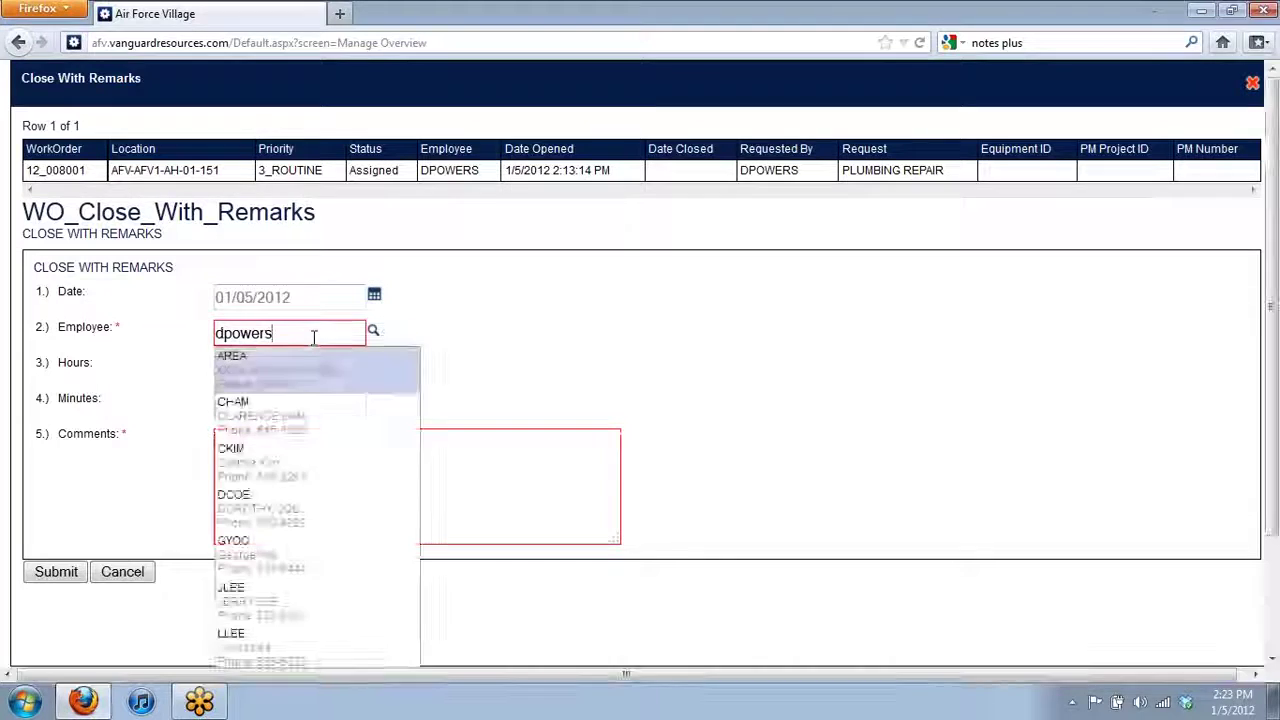
left_click(308, 380)
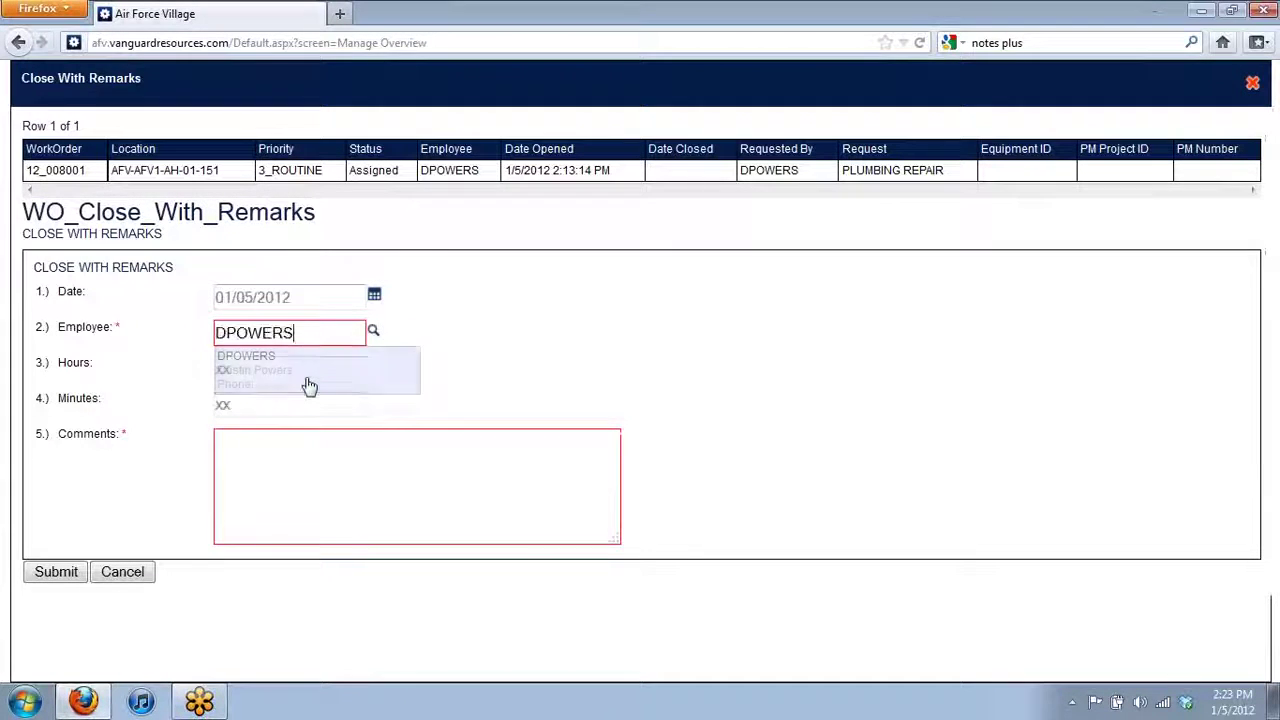
left_click(306, 370)
type("1")
left_click(303, 410)
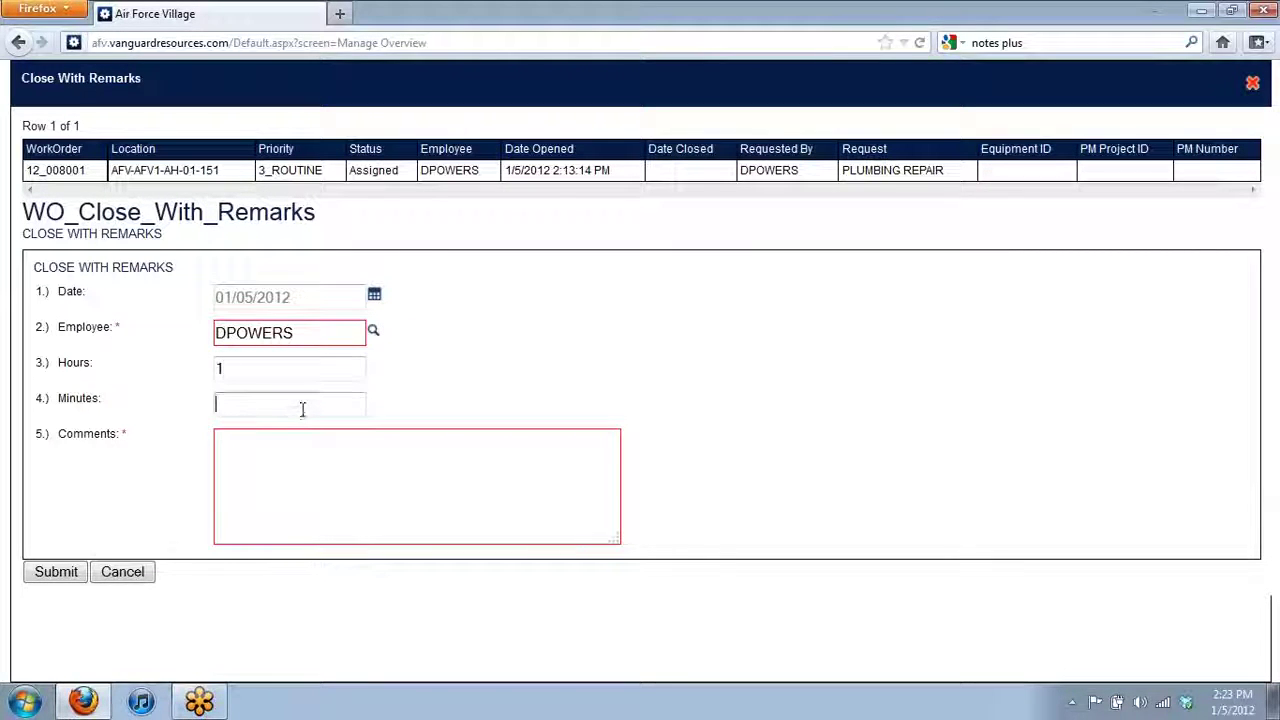
type("10")
- Enter the remark 'Plunged Toilet', fixing the misspelling, and submit
left_click(339, 510)
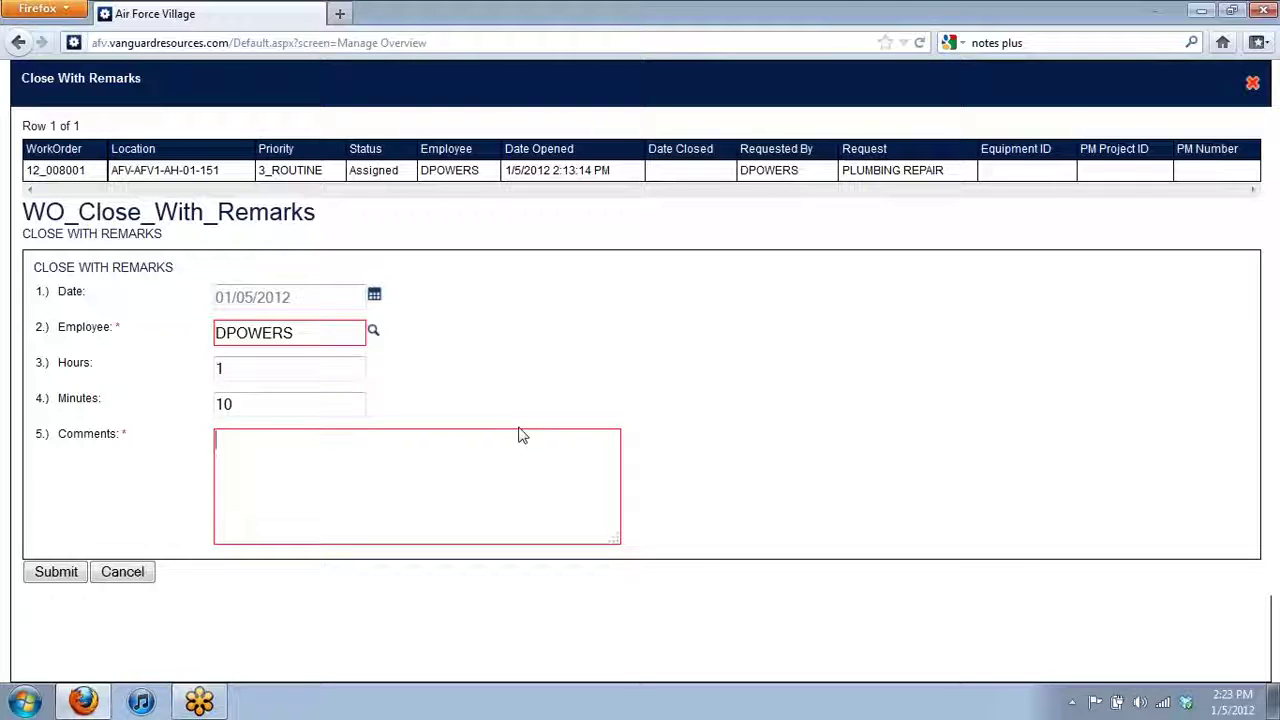
type("Plundged")
key("Return")
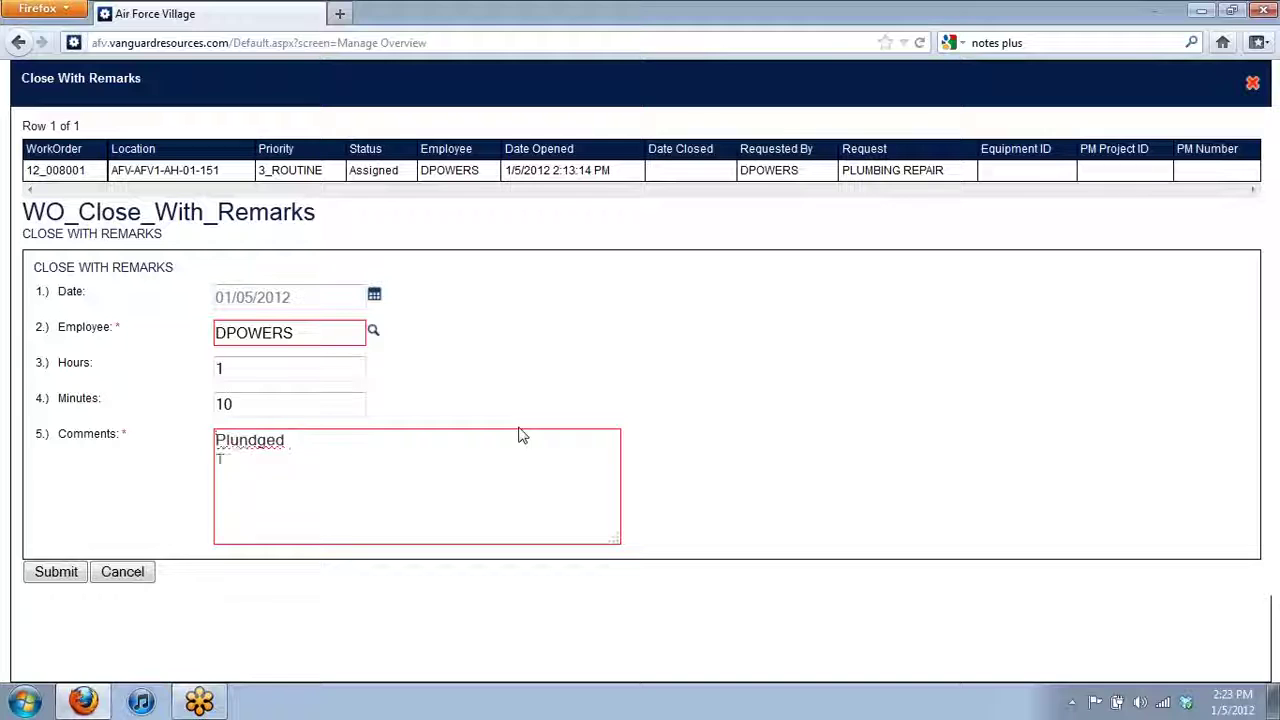
type("Toilet")
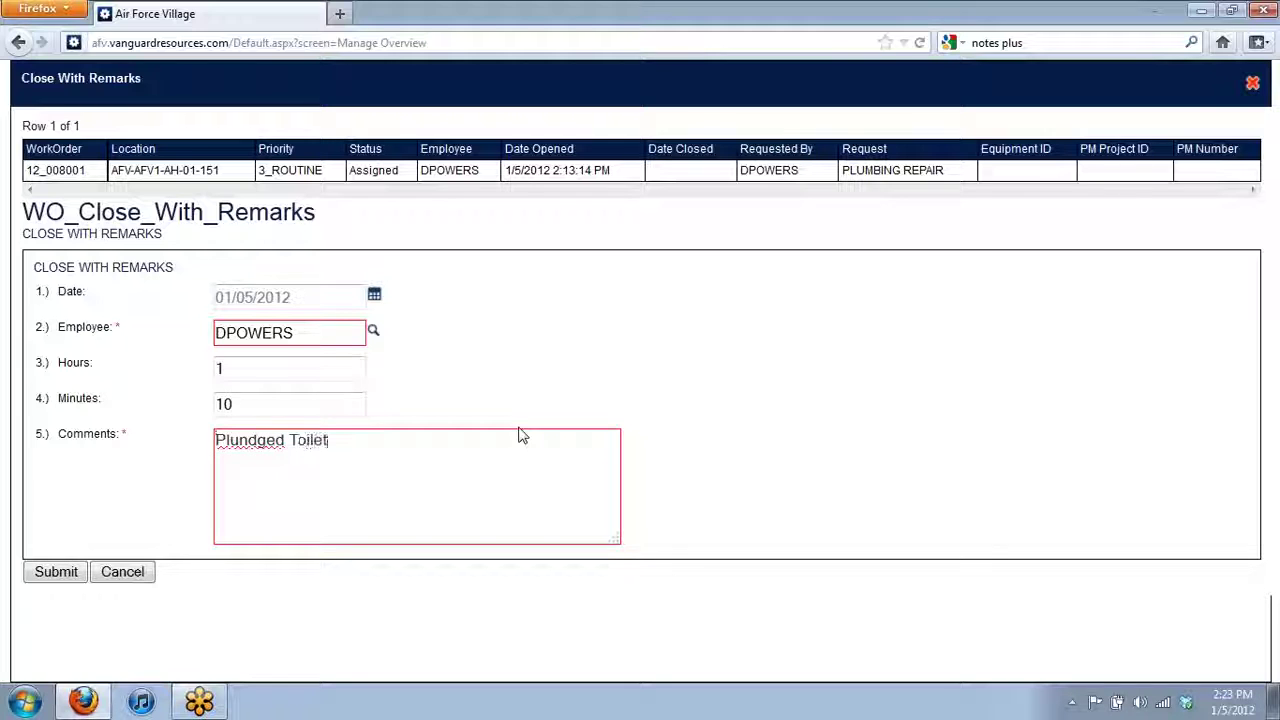
right_click(230, 442)
left_click(356, 89)
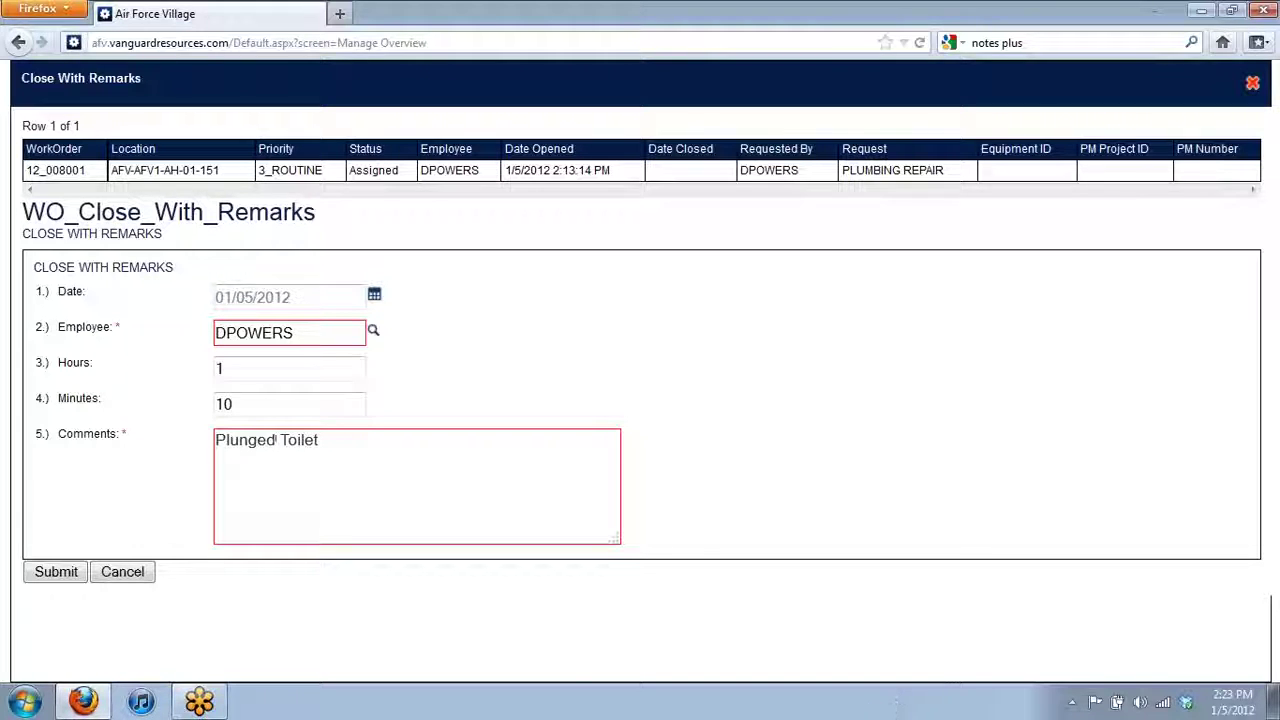
left_click(56, 575)
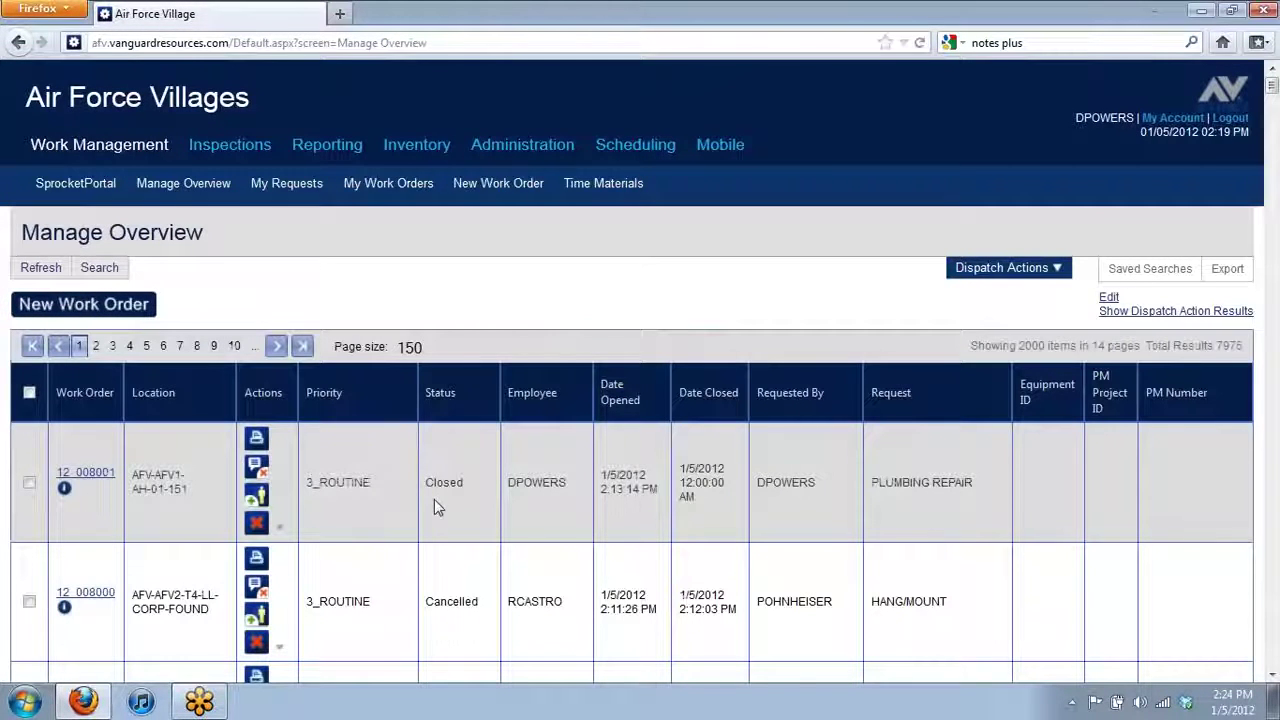
double_click(112, 482)
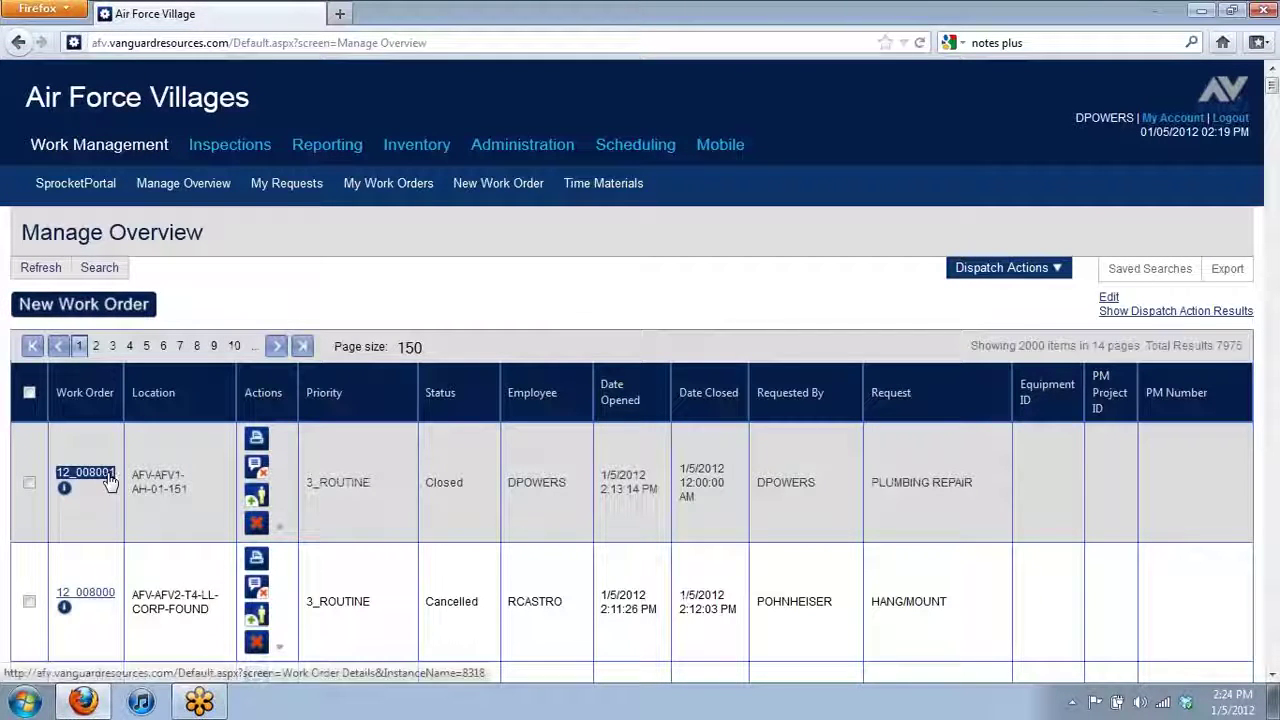
left_click(110, 481)
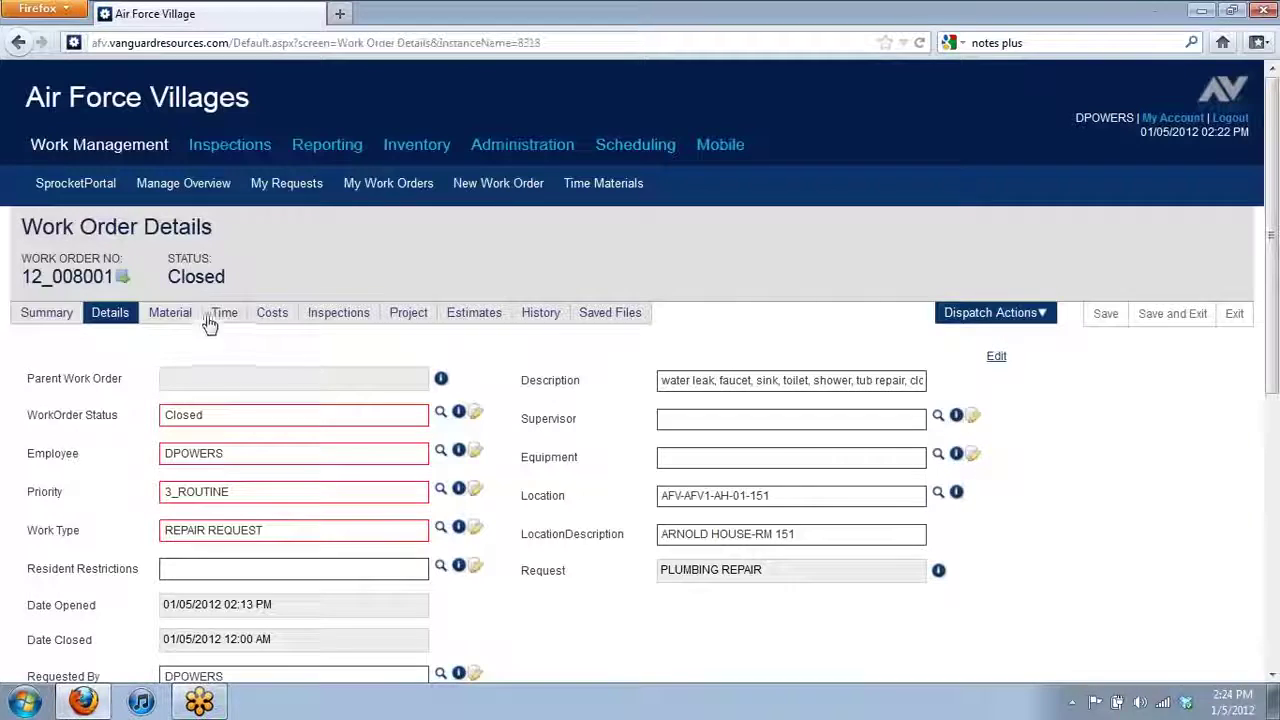
left_click(222, 314)
scroll(455, 422, "down", 3)
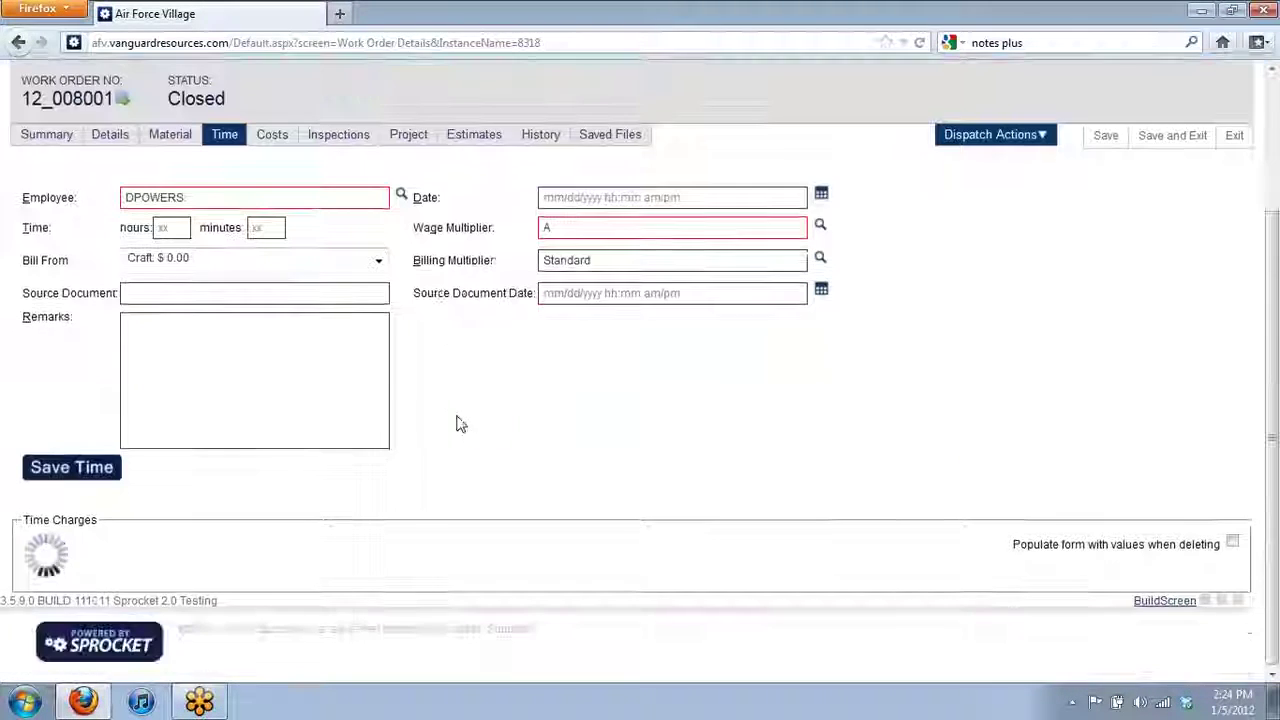
scroll(457, 423, "down", 3)
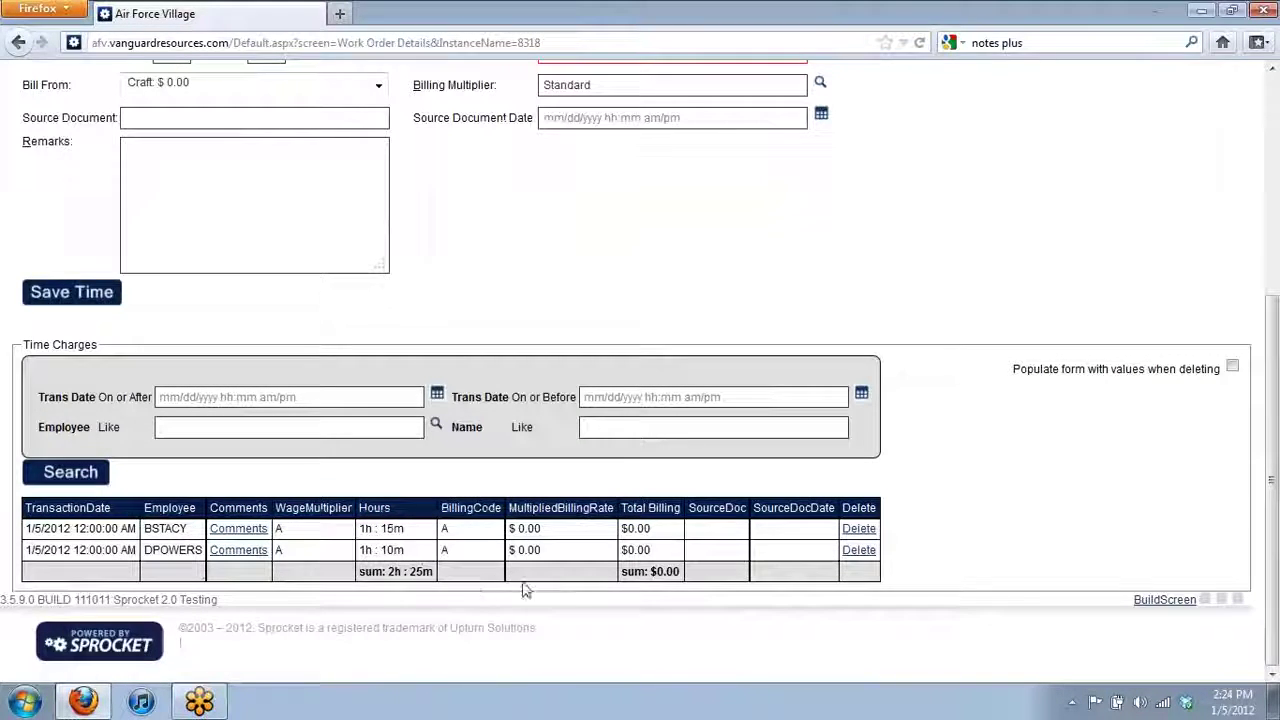
mouse_move(240, 558)
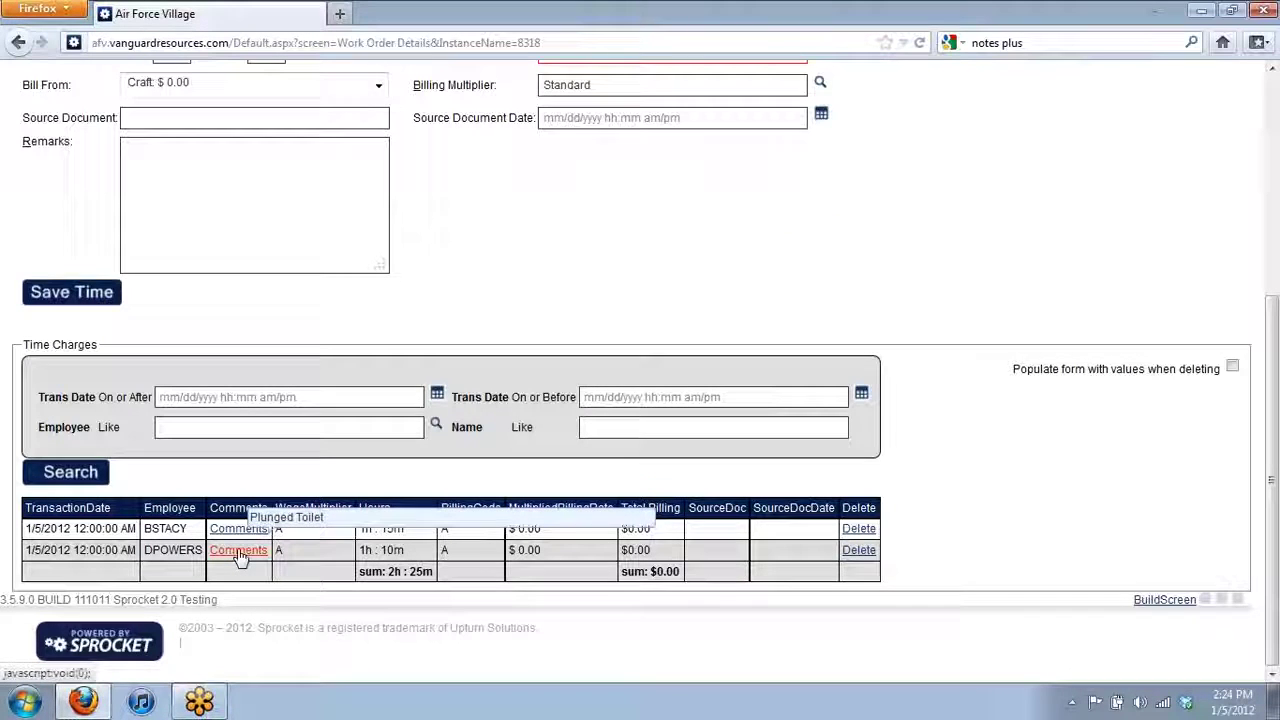
mouse_move(241, 533)
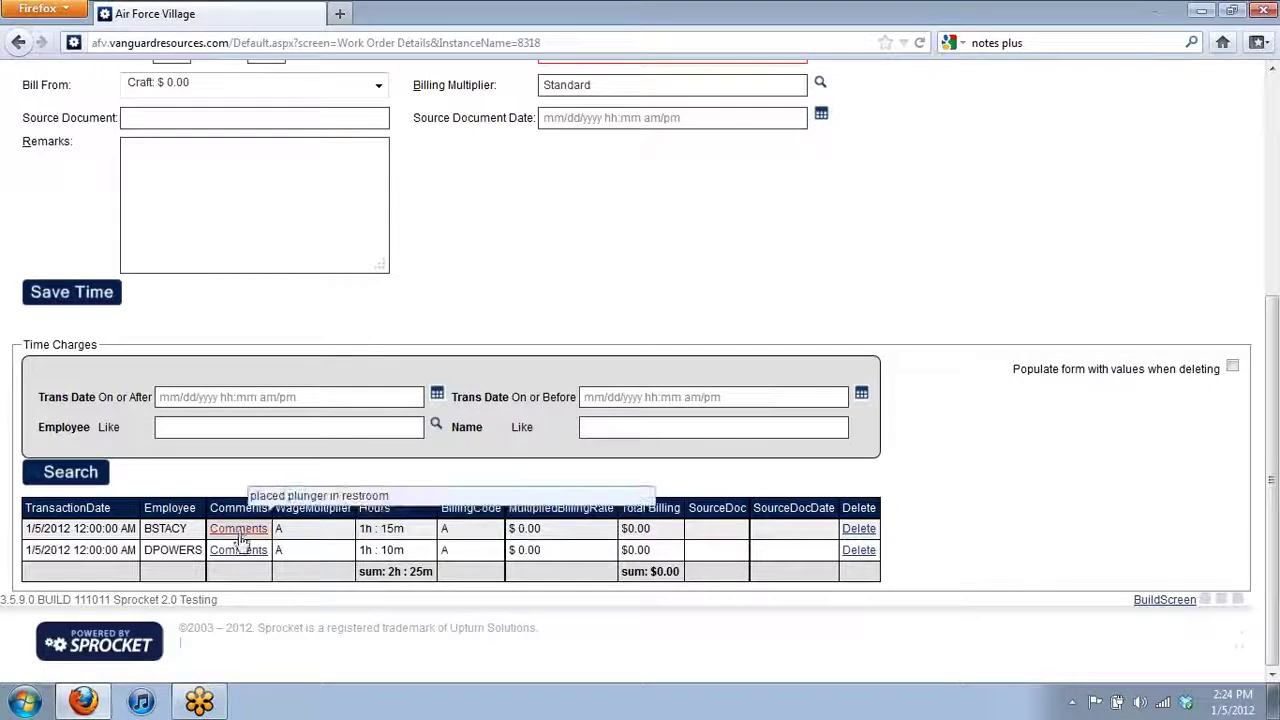
left_click(320, 550)
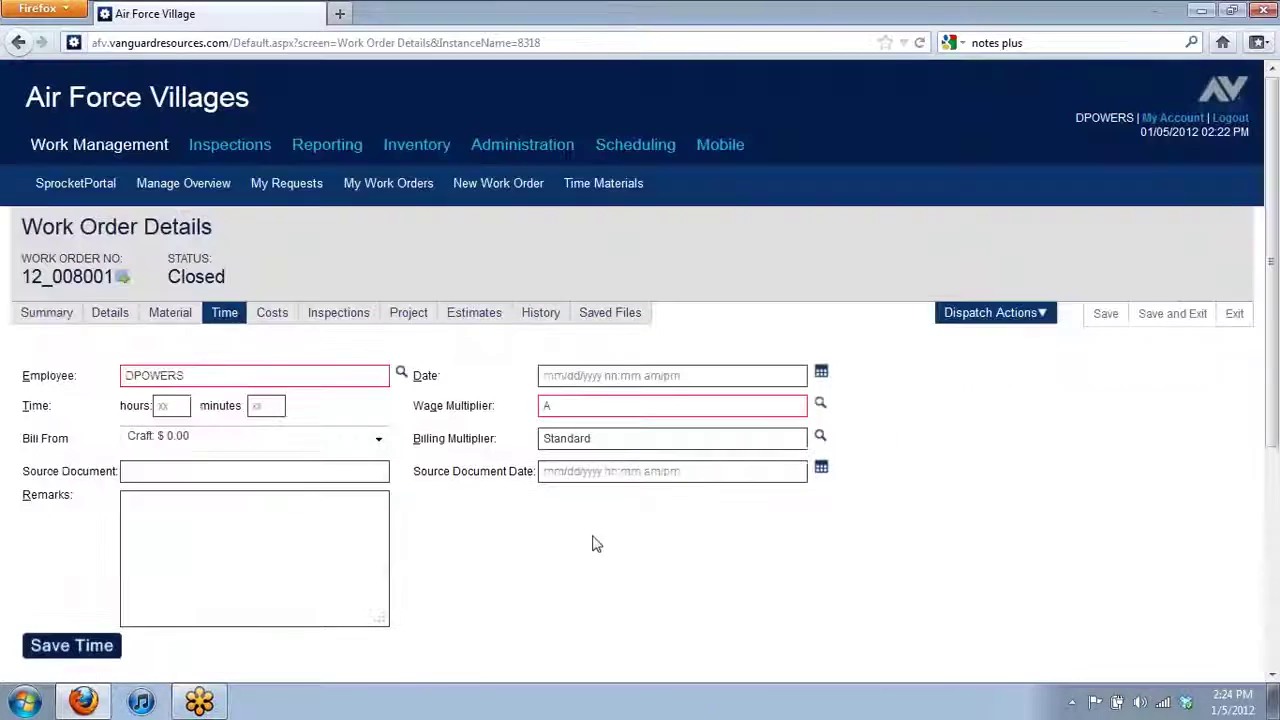
- Reload Manage Overview, check 12_008001 is listed as Closed, and show the Reporting pages
left_click(208, 189)
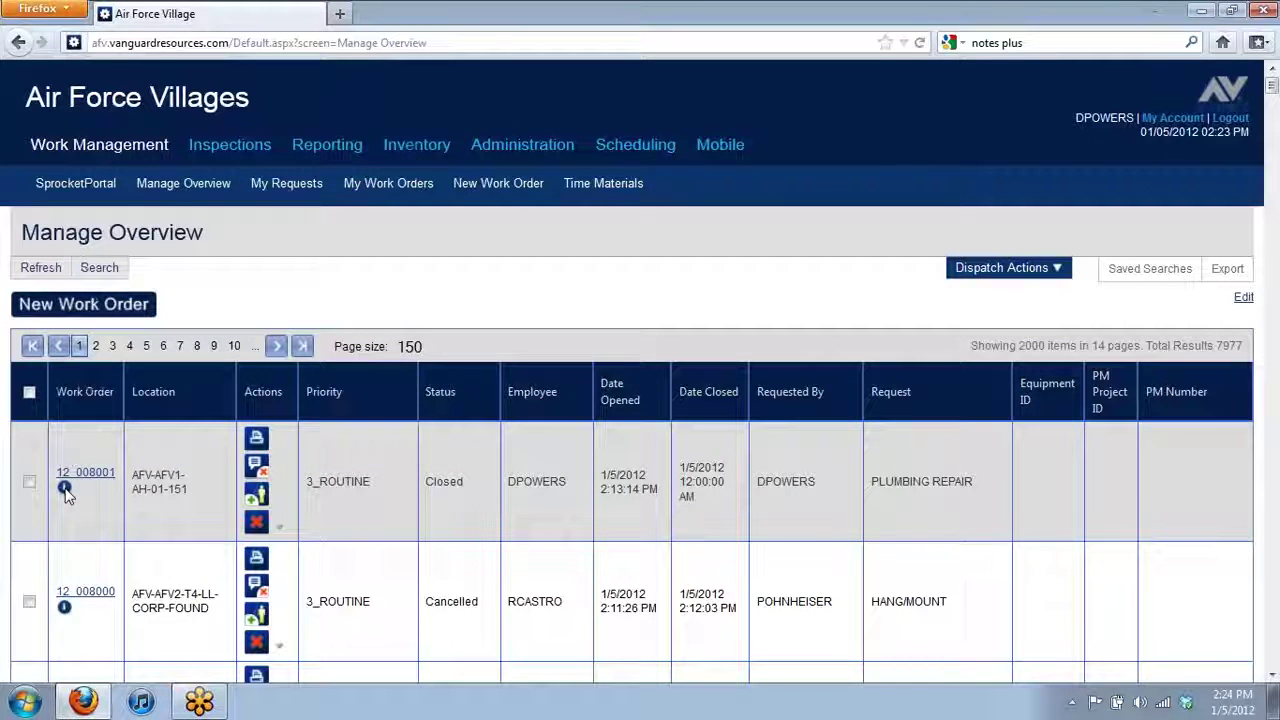
mouse_move(65, 492)
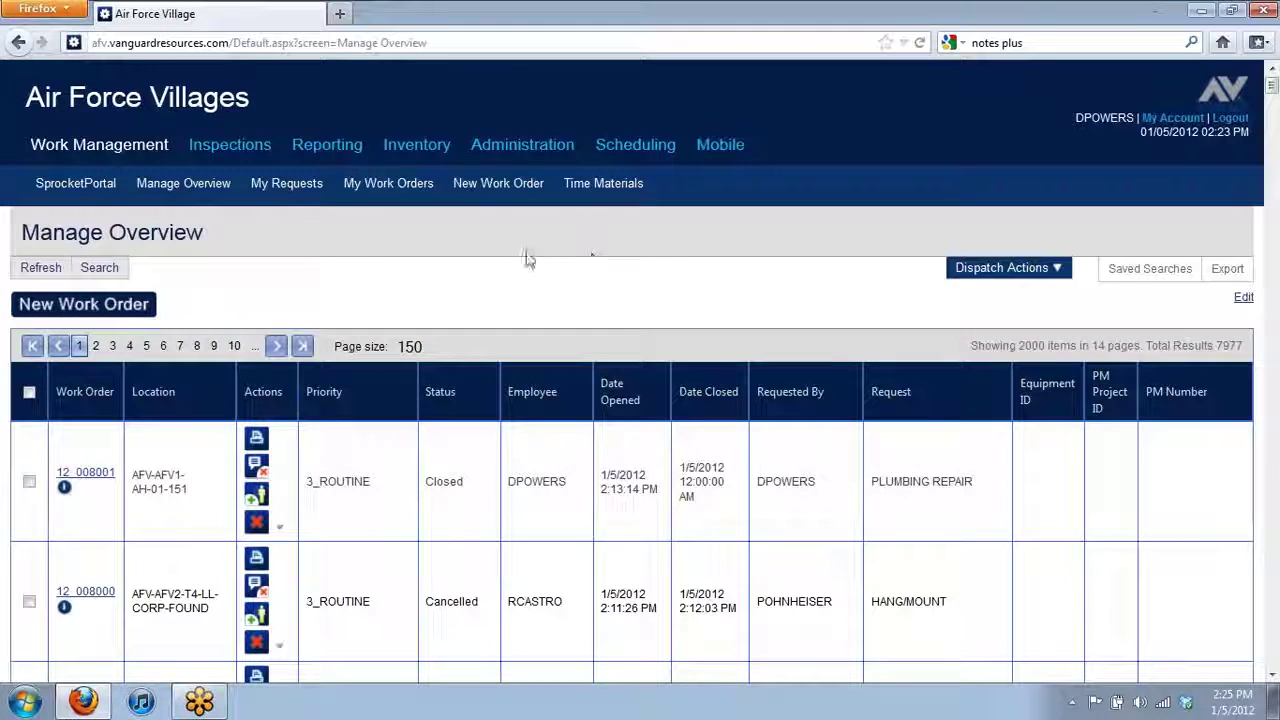
left_click(343, 148)
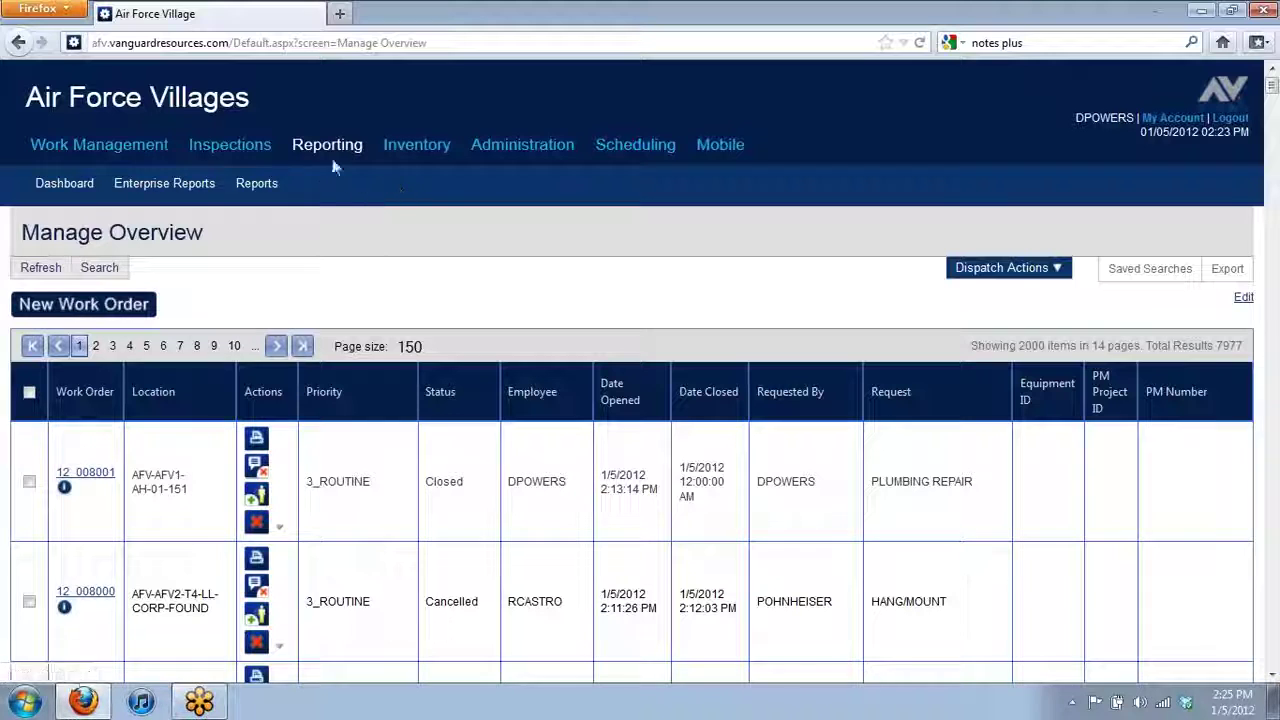
- Open the reporting Dashboard and browse the AFV2 open and MTD closed work order charts
left_click(49, 187)
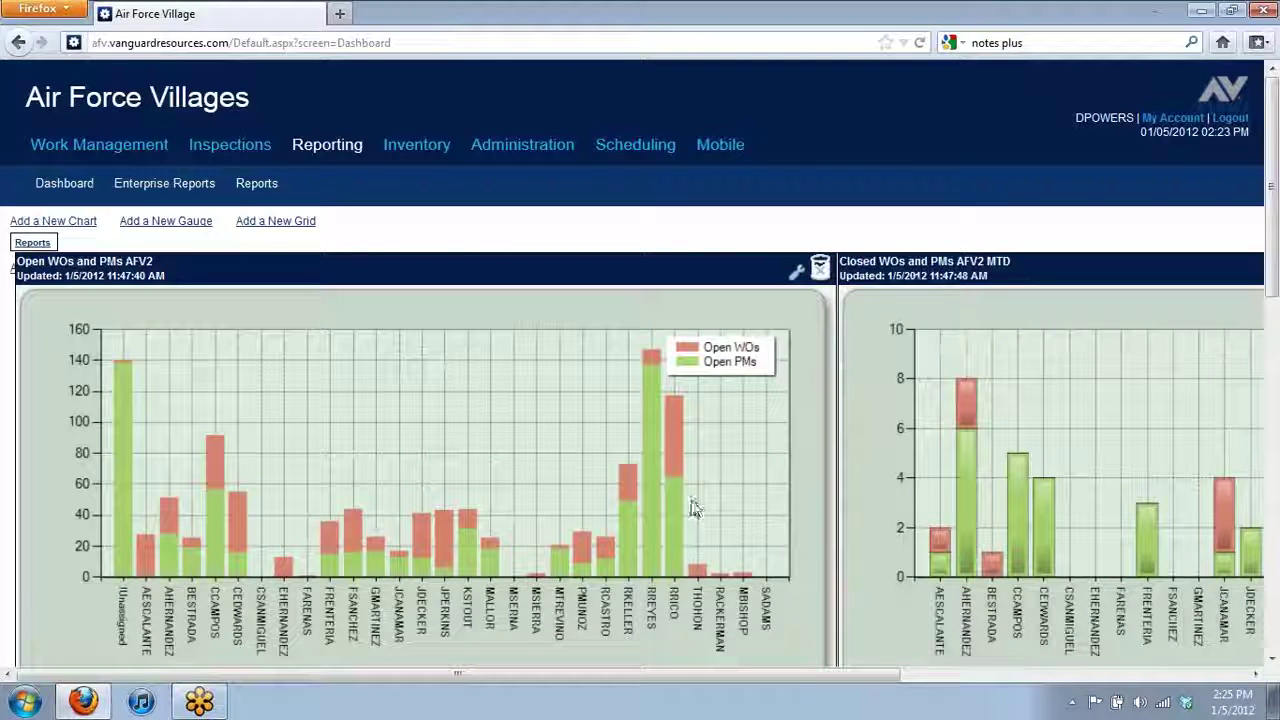
scroll(695, 510, "down", 2)
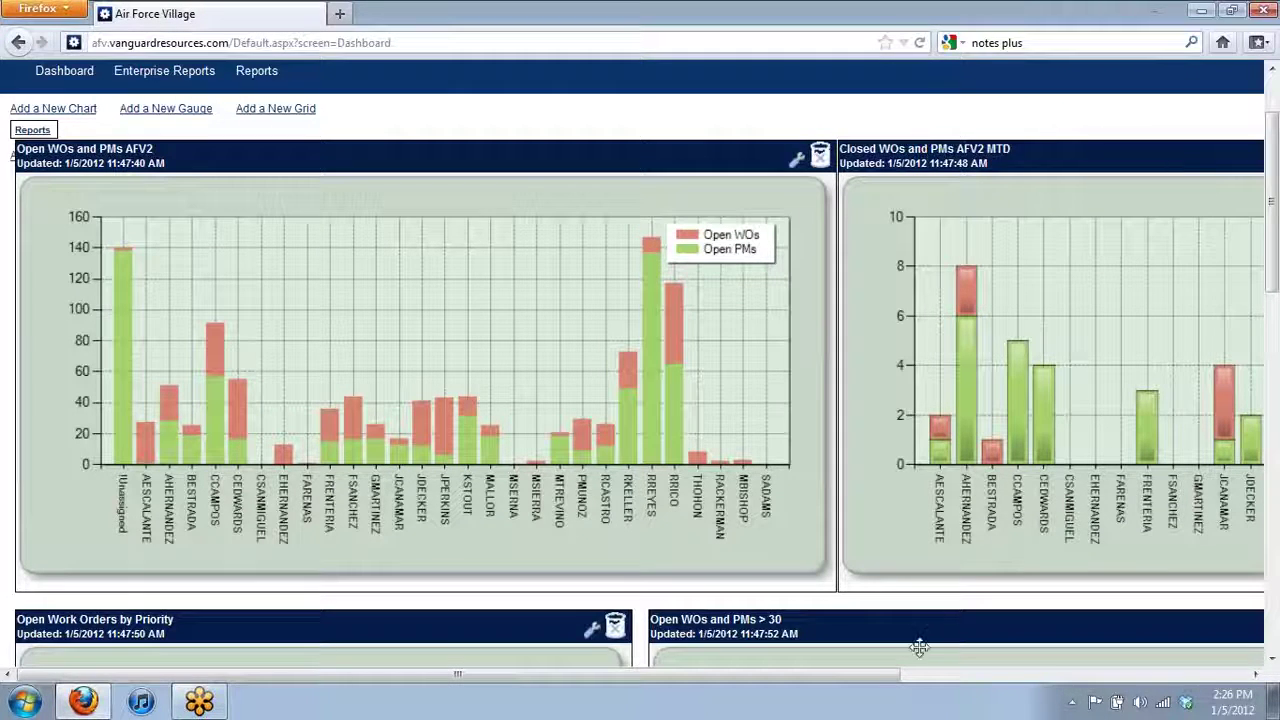
left_click_drag(800, 686, 1147, 686)
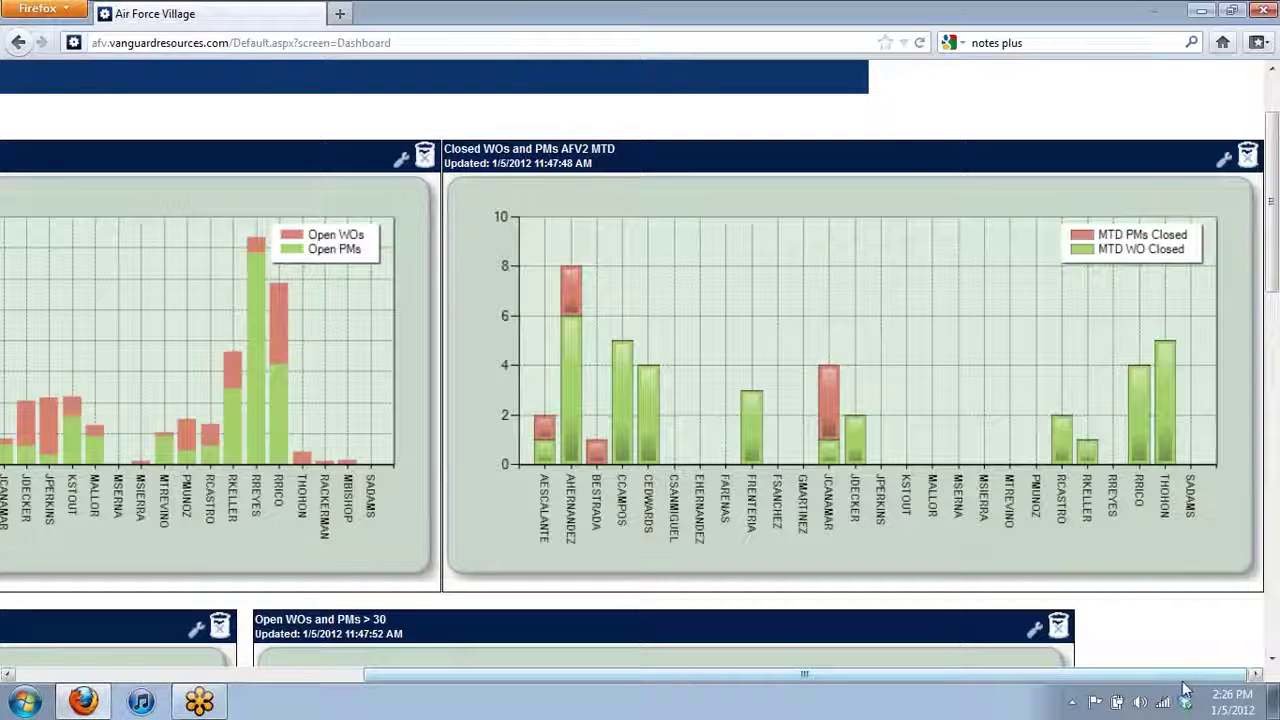
left_click_drag(1140, 674, 790, 674)
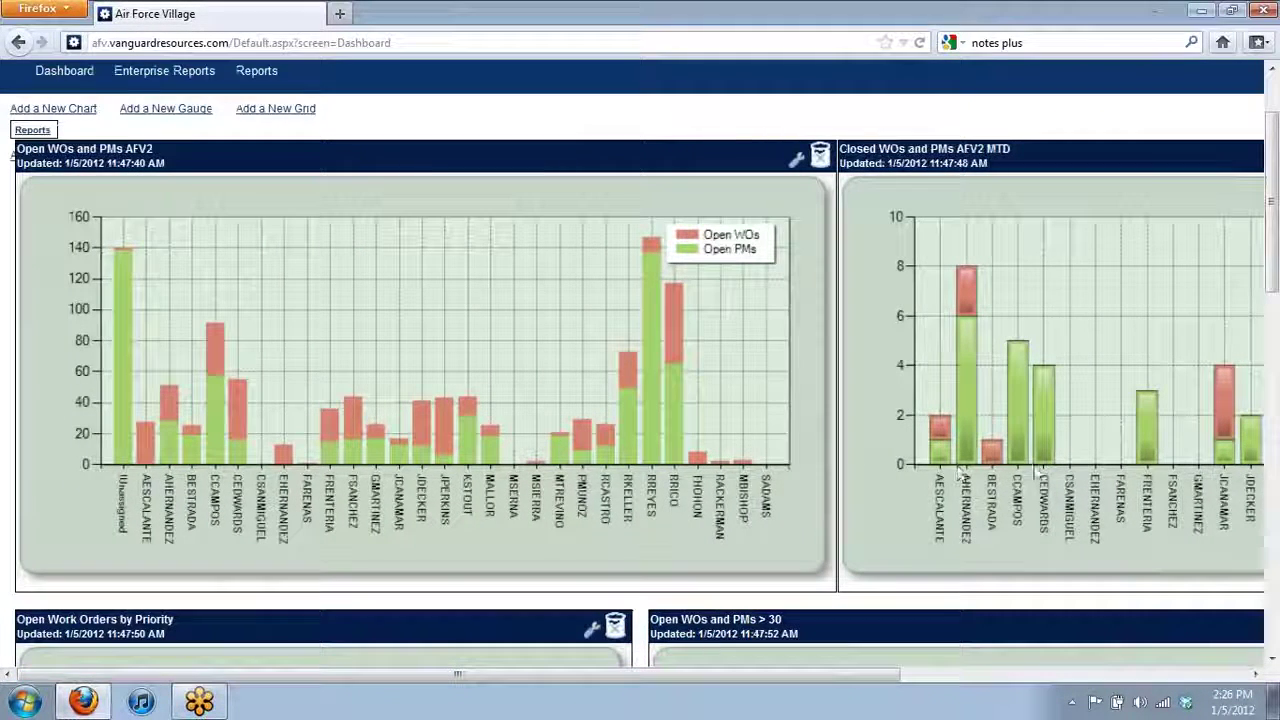
scroll(567, 430, "down", 6)
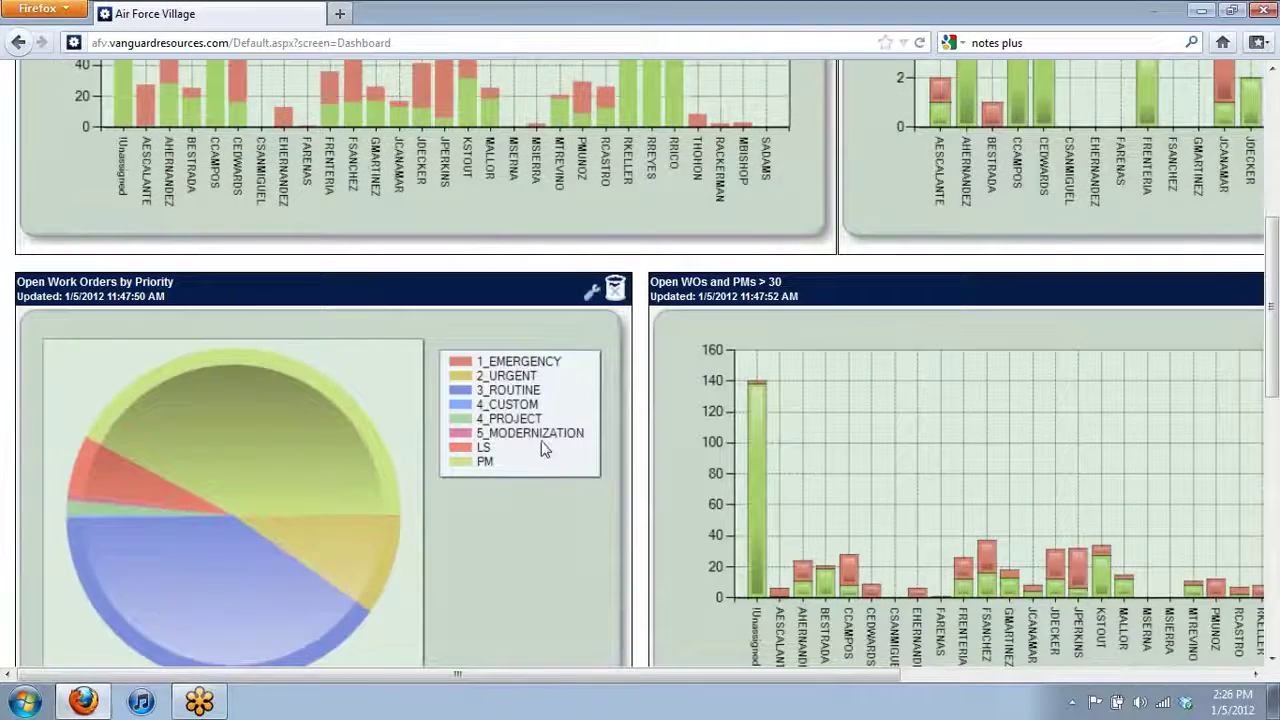
scroll(545, 455, "down", 2)
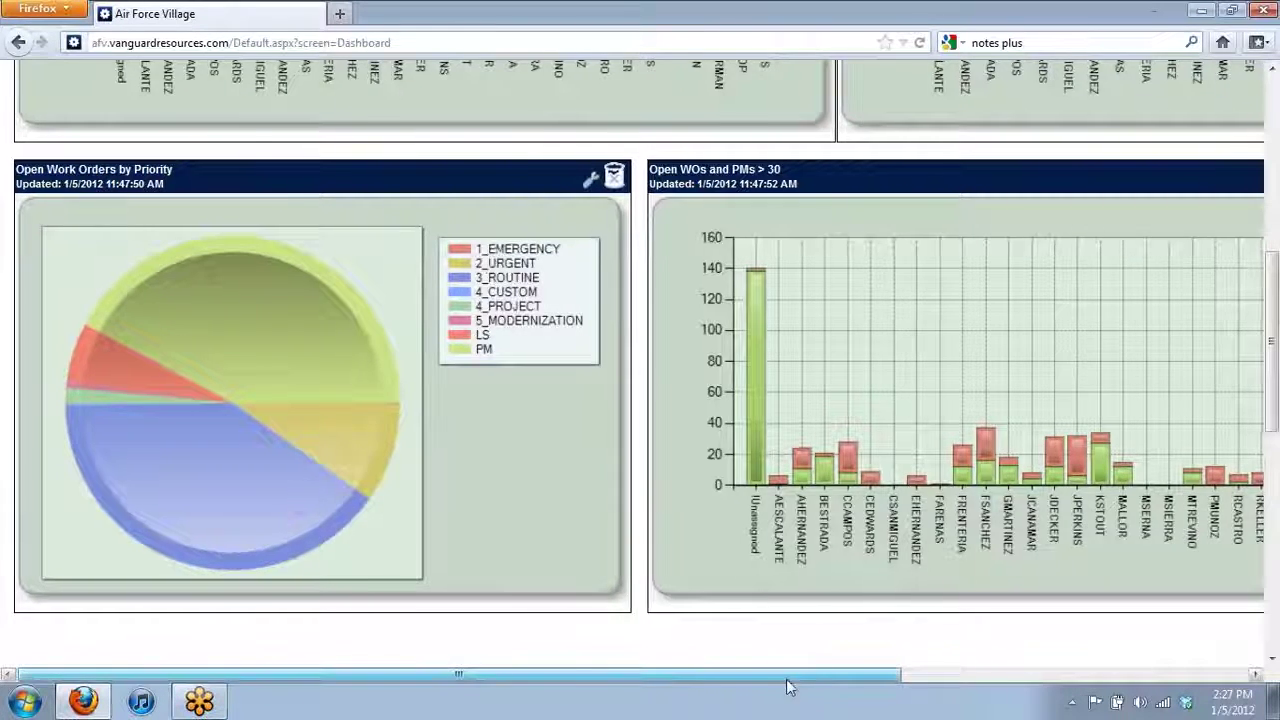
scroll(785, 676, "right", 6)
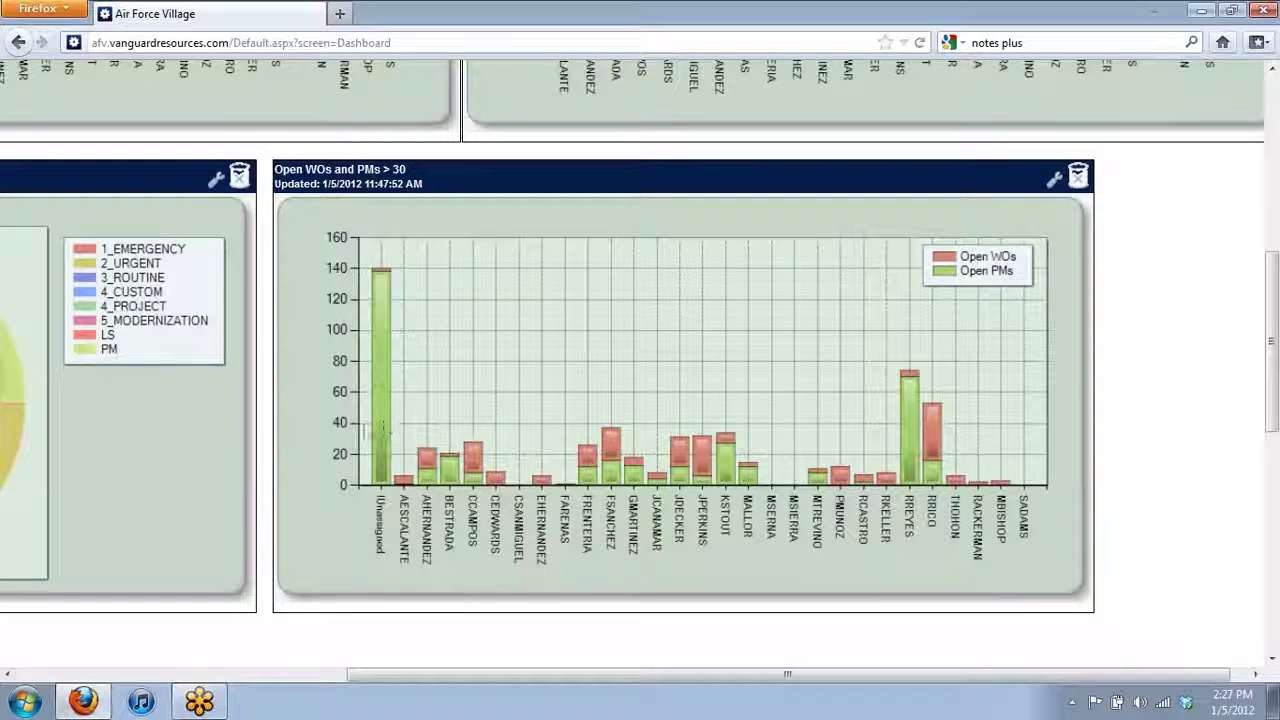
left_click_drag(826, 675, 452, 675)
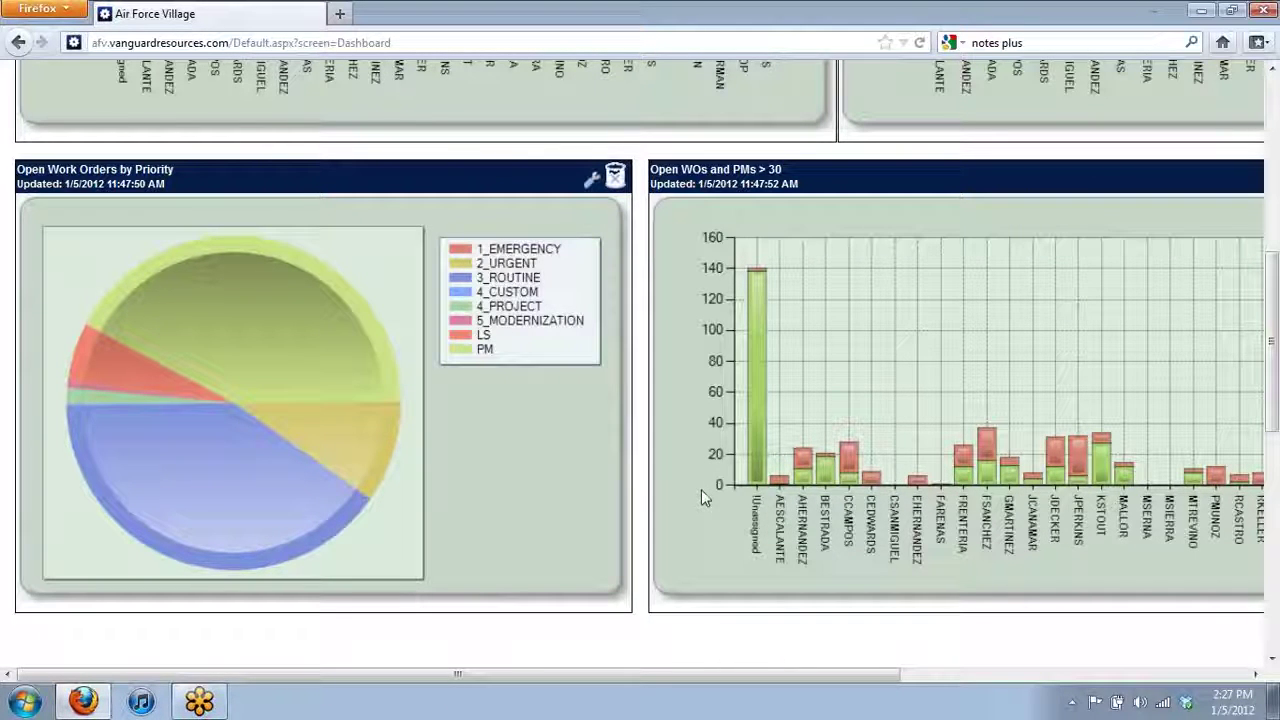
scroll(800, 559, "down", 2)
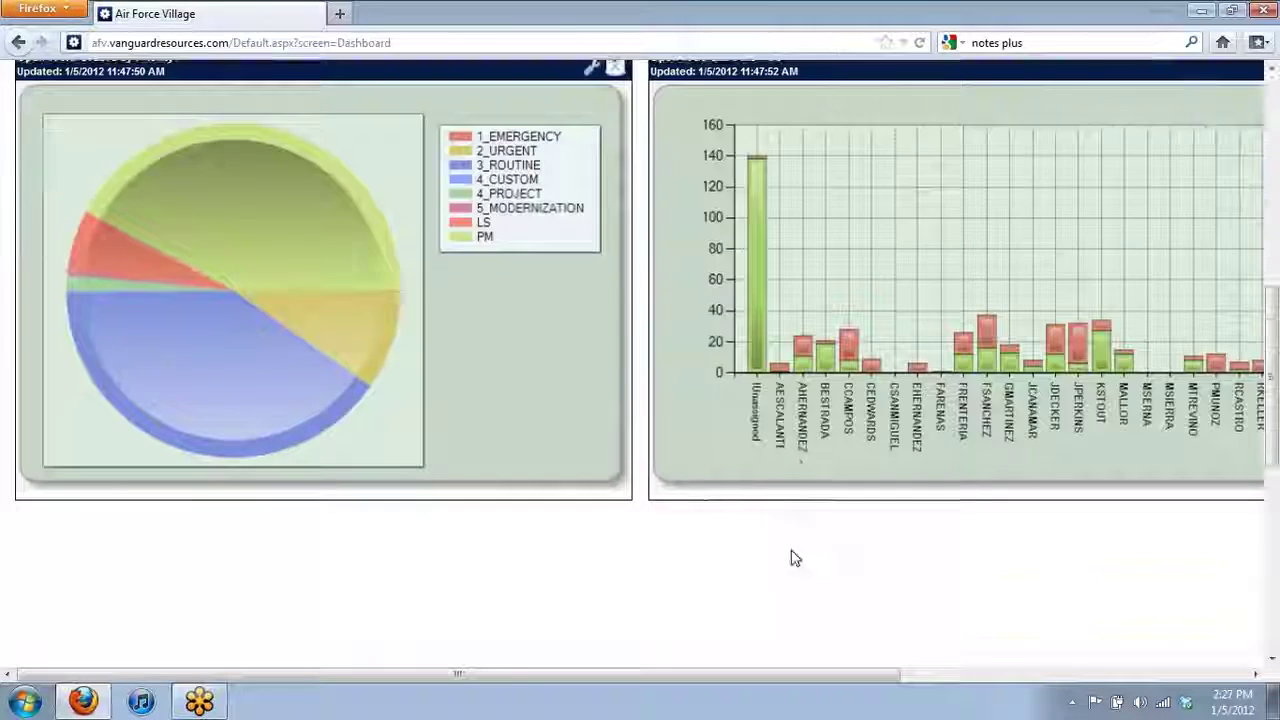
scroll(796, 545, "down", 5)
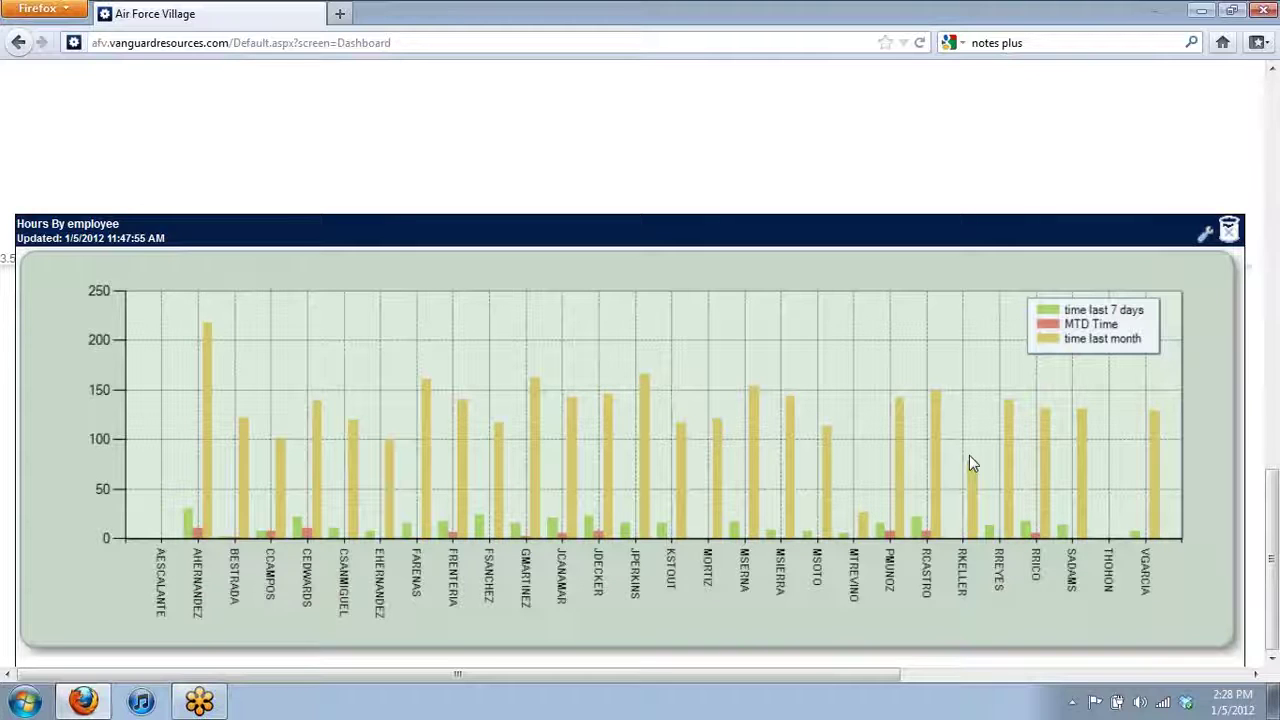
- Scroll back up to the top of the Dashboard's Open WOs and PMs AFV2 chart
scroll(852, 437, "up", 2)
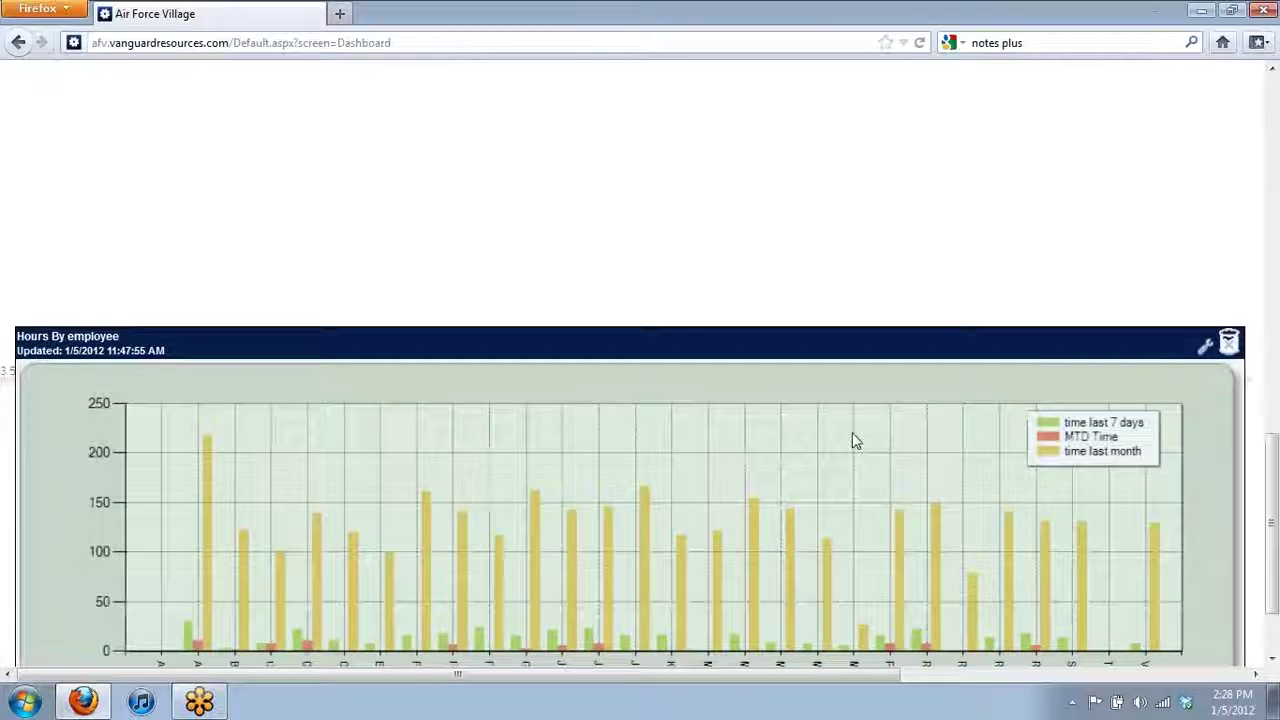
scroll(852, 440, "up", 10)
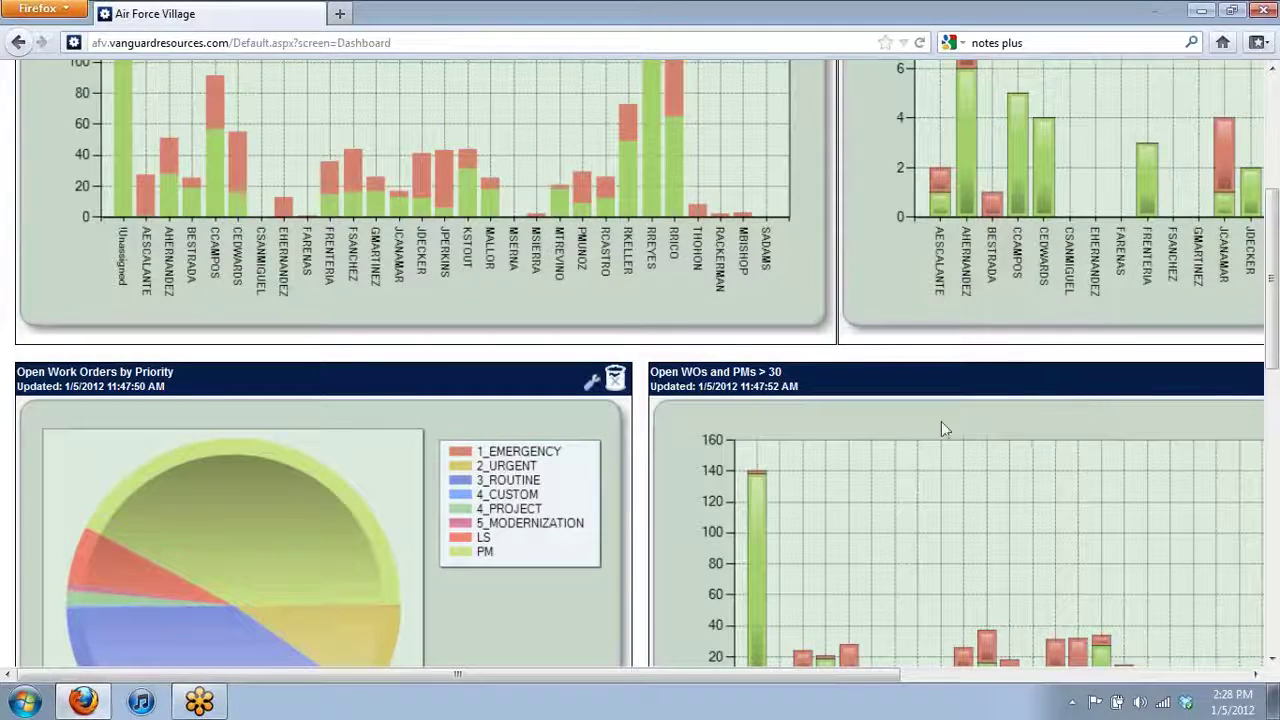
scroll(826, 406, "up", 2)
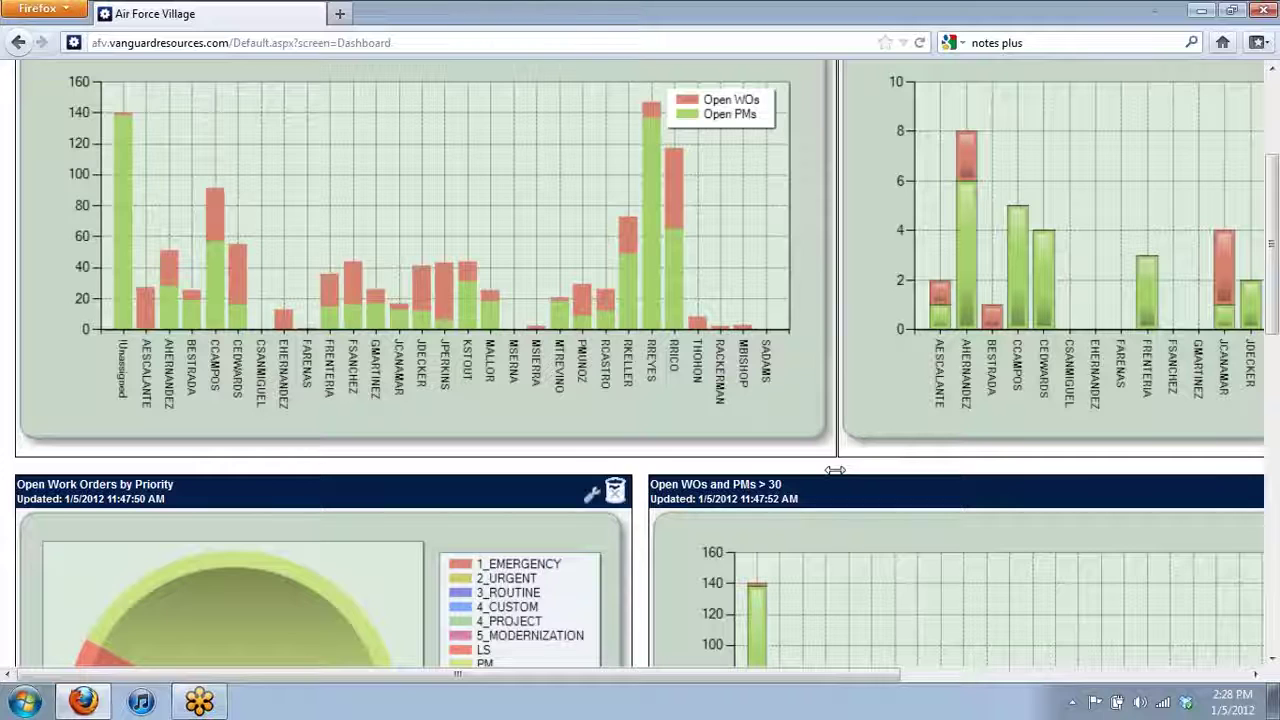
scroll(821, 471, "up", 5)
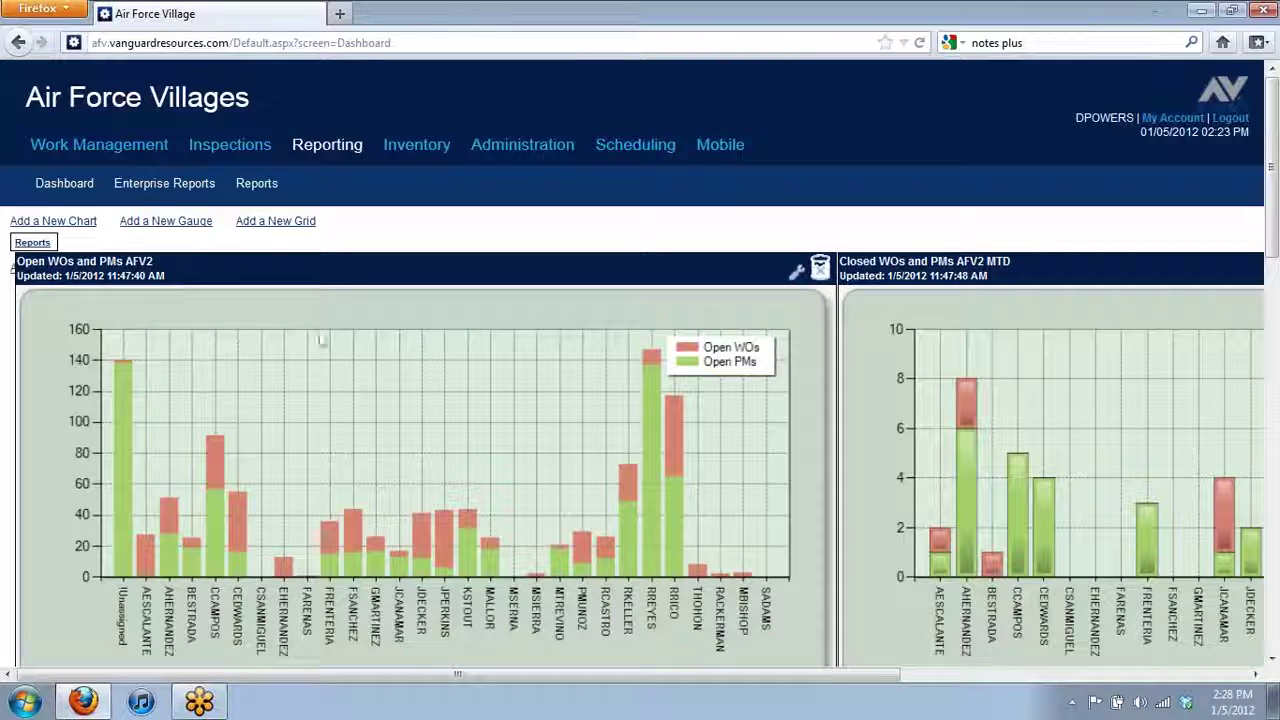
- Open a blank new work order form and scroll through its fields
mouse_move(46, 158)
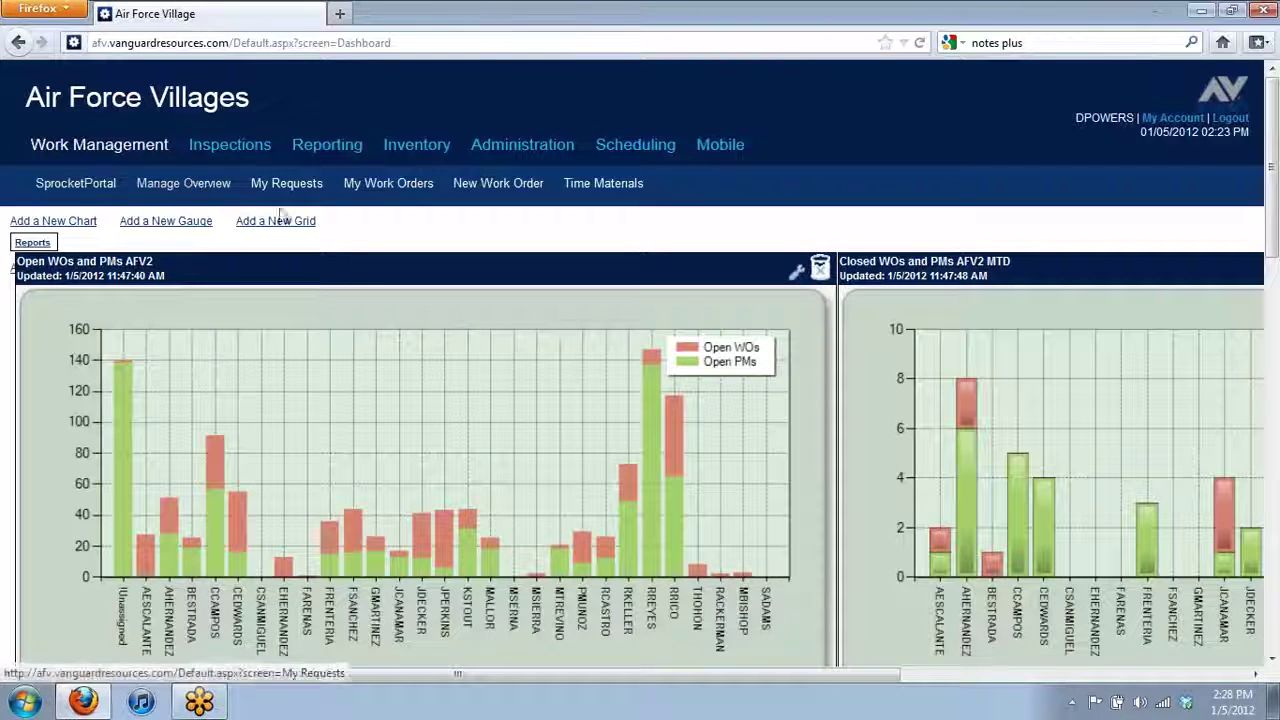
left_click(487, 186)
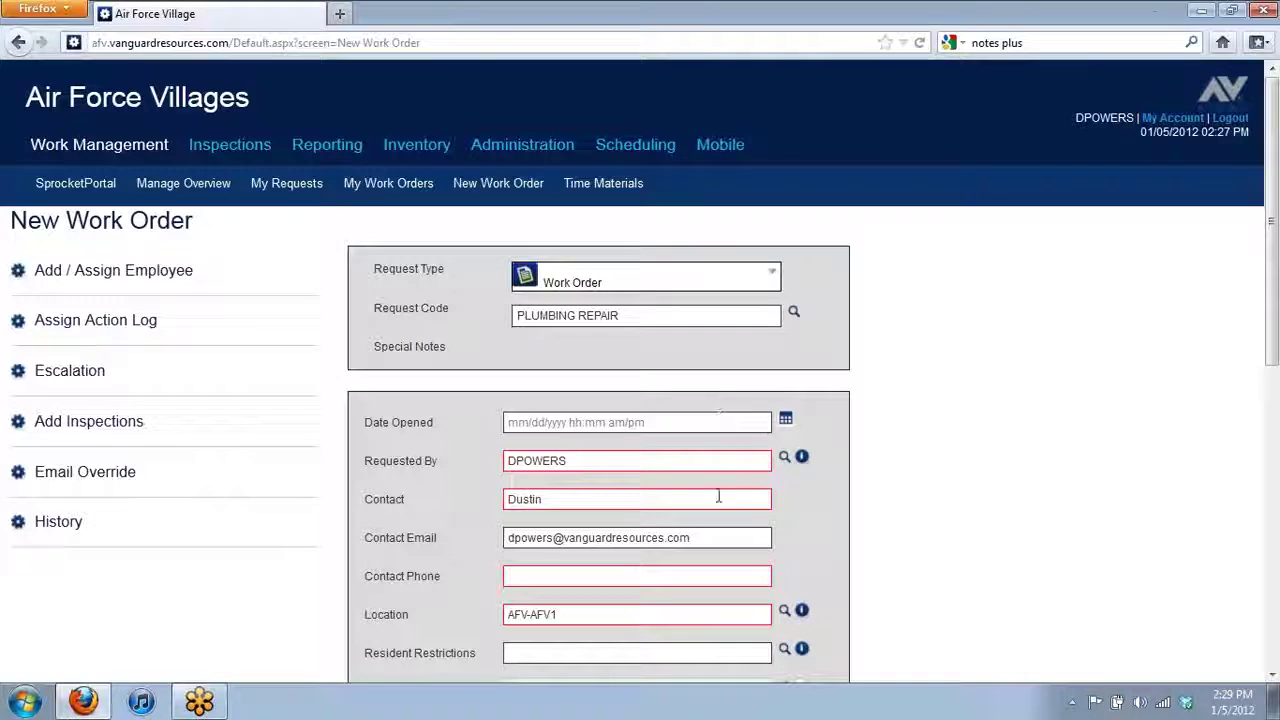
scroll(636, 534, "down", 4)
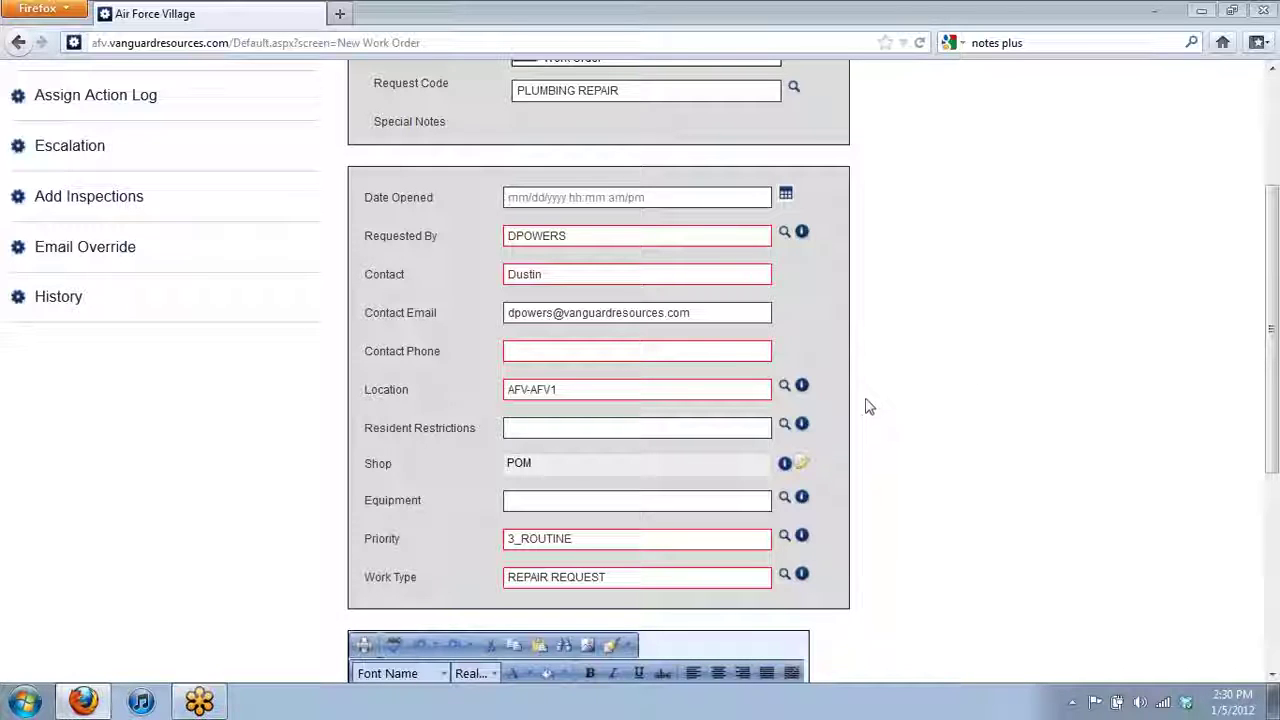
scroll(923, 363, "up", 3)
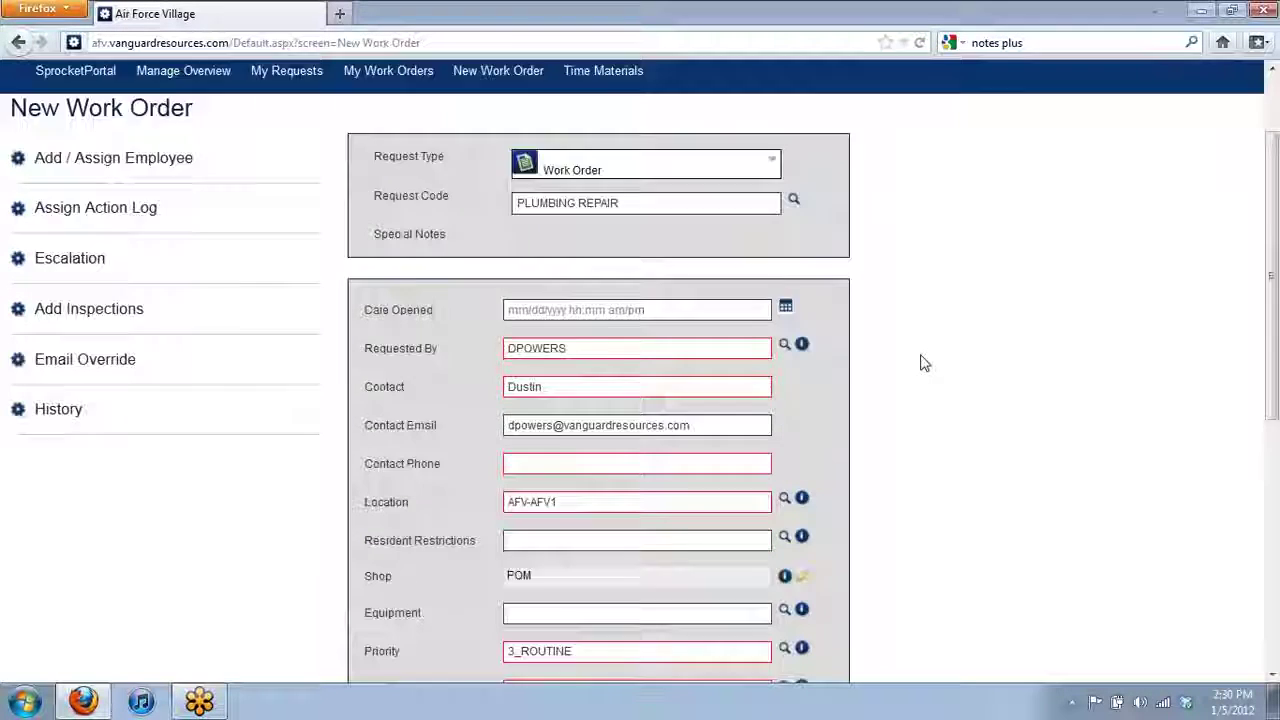